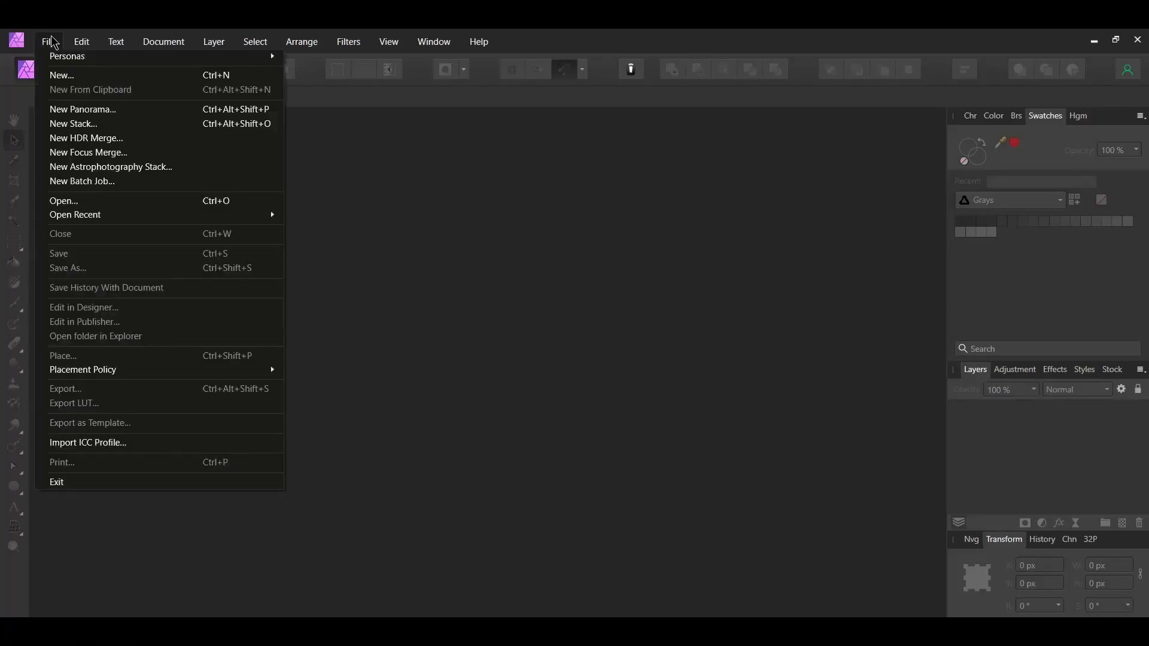
Step: Open pexels-henry-de-guzman-9303412.jpg from Downloads/Fractal Mirror Effect via File > Open
{"action": "left_click", "coordinate": [63, 200]}
{"action": "left_click", "coordinate": [501, 213]}
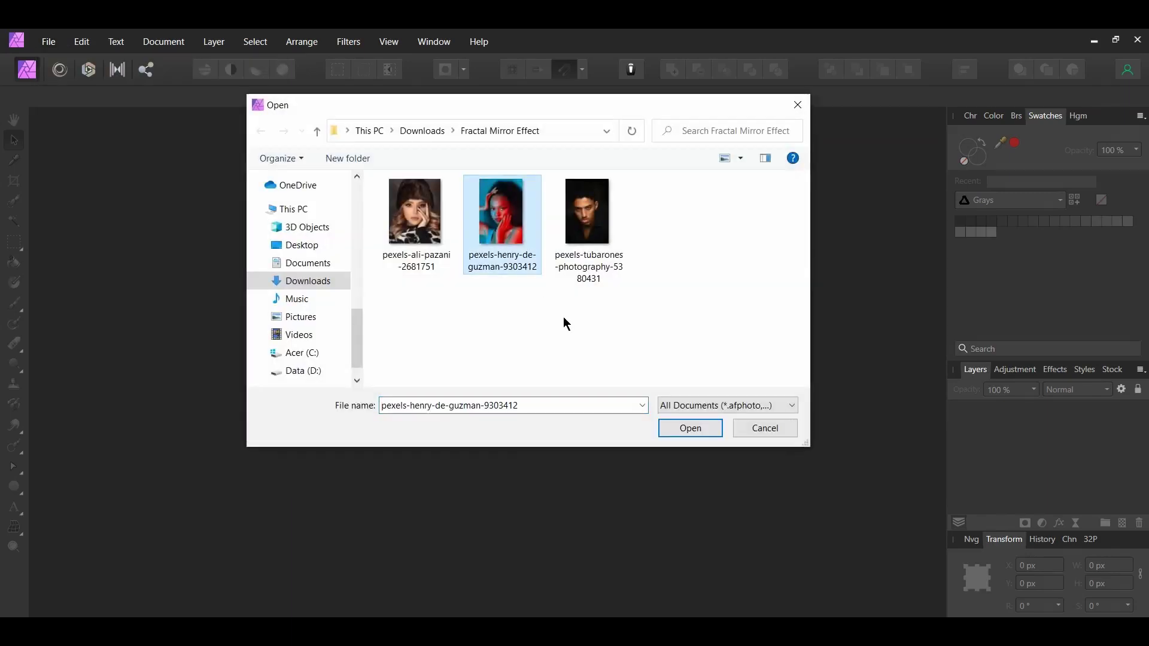
{"action": "left_click", "coordinate": [669, 429]}
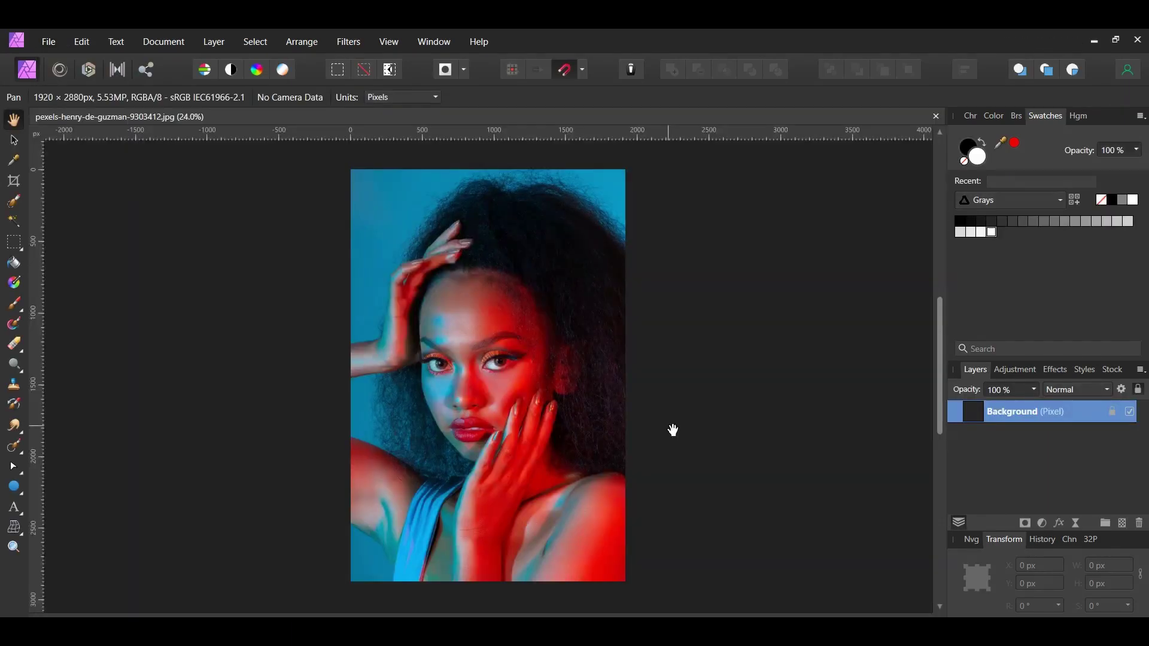
Step: Add a Black & White adjustment with Red 71%, Yellow 110%, Green 65% and Magenta 131%
{"action": "left_click", "coordinate": [1043, 524]}
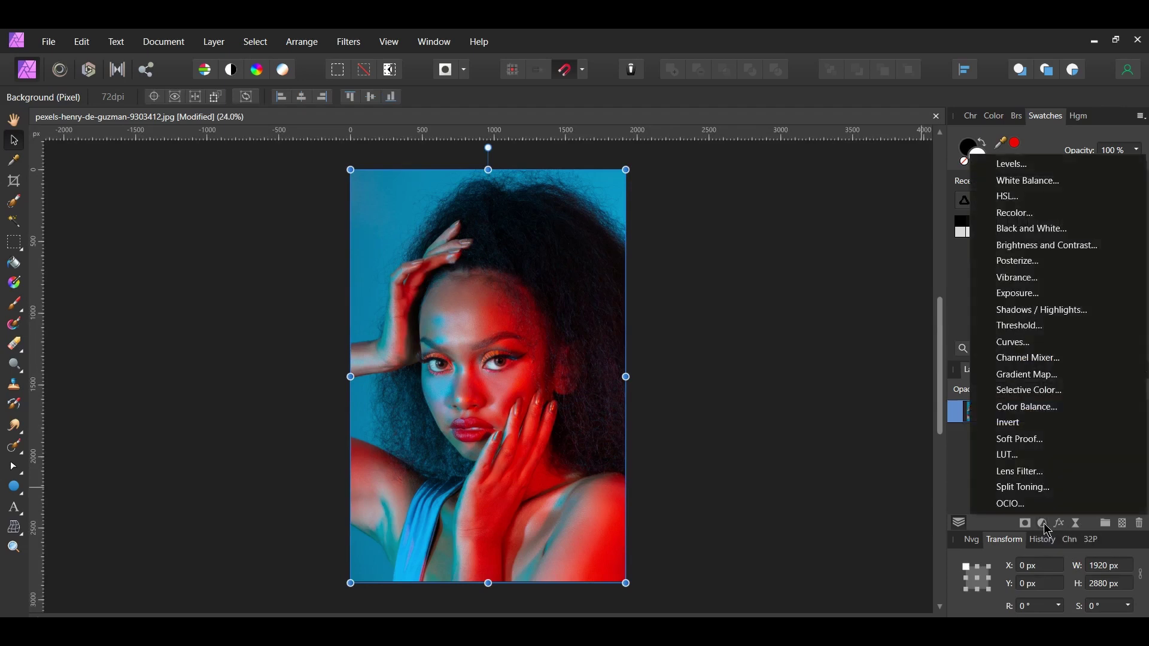
{"action": "left_click", "coordinate": [1031, 230]}
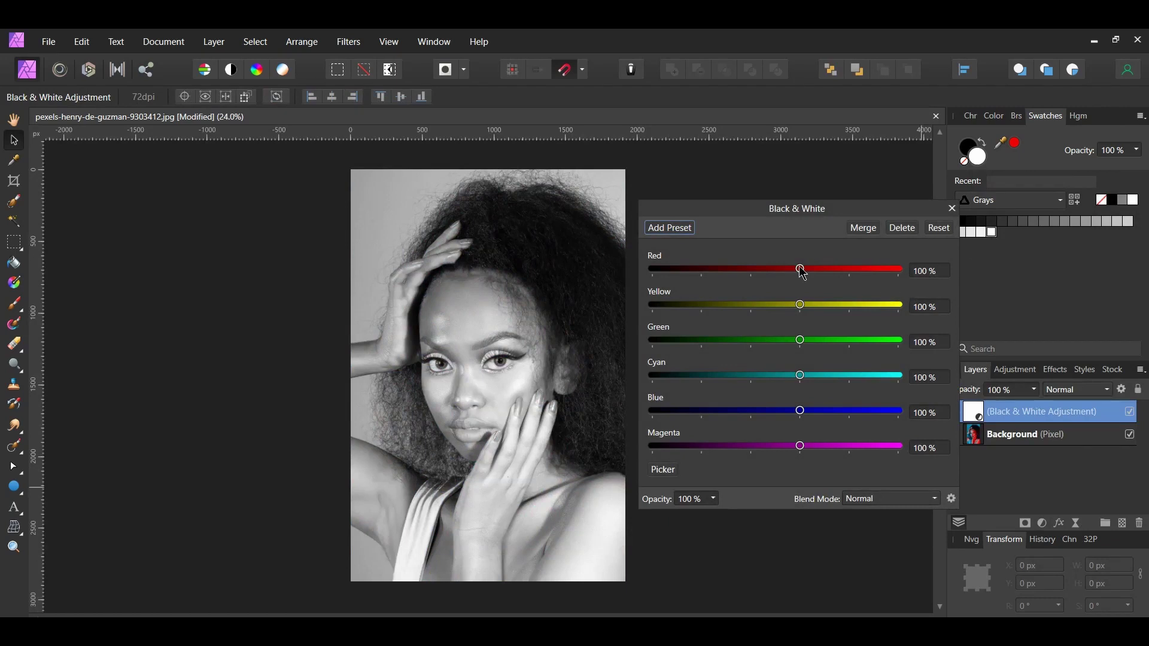
{"action": "left_click_drag", "start_coordinate": [800, 270], "coordinate": [790, 276]}
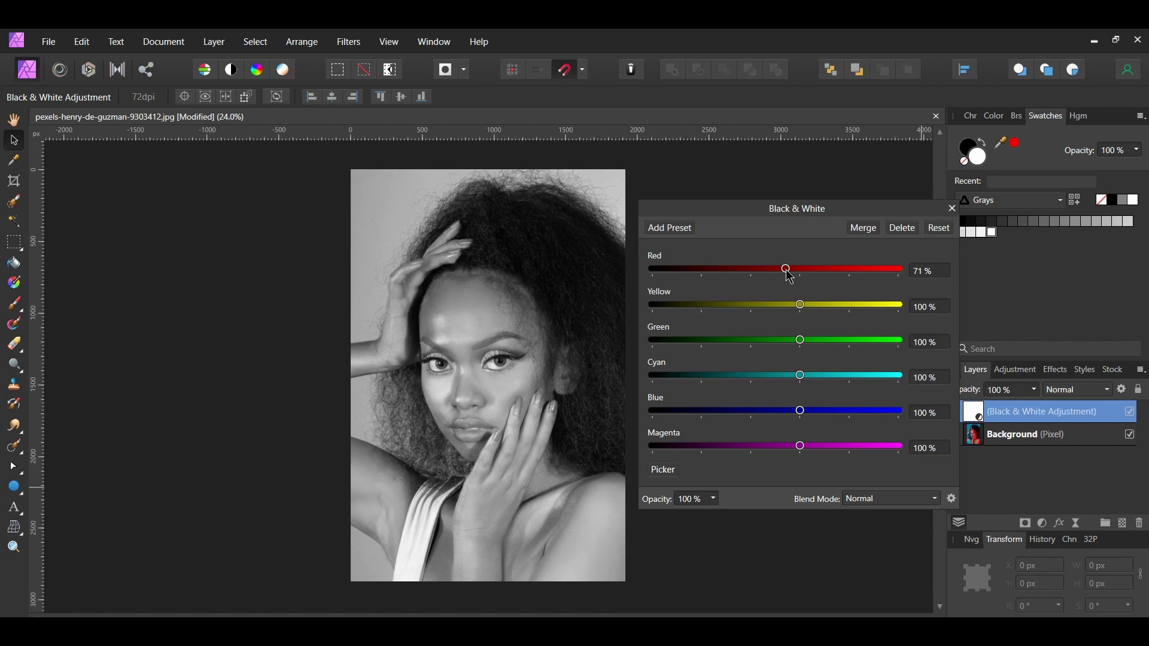
{"action": "left_click_drag", "start_coordinate": [801, 340], "coordinate": [787, 350]}
{"action": "left_click_drag", "start_coordinate": [802, 309], "coordinate": [810, 313]}
{"action": "left_click_drag", "start_coordinate": [801, 446], "coordinate": [816, 447]}
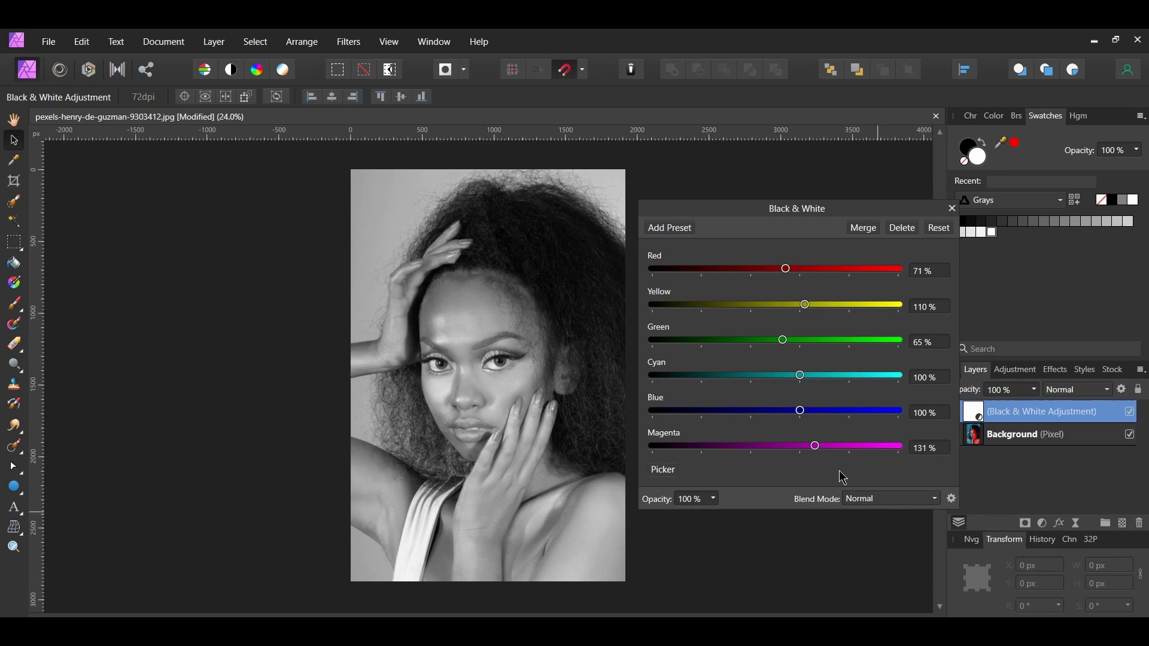
{"action": "left_click", "coordinate": [952, 209]}
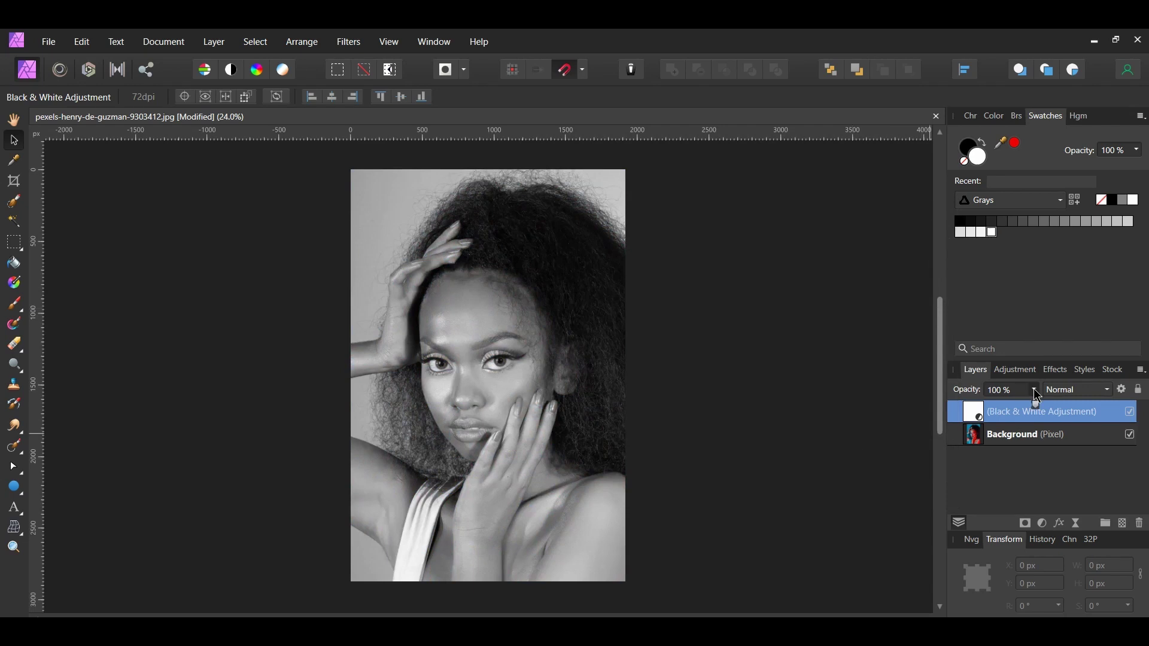
Step: Set the Black & White adjustment layer's opacity to 80%
{"action": "left_click_drag", "start_coordinate": [1035, 395], "coordinate": [1015, 413]}
{"action": "left_click", "coordinate": [919, 477]}
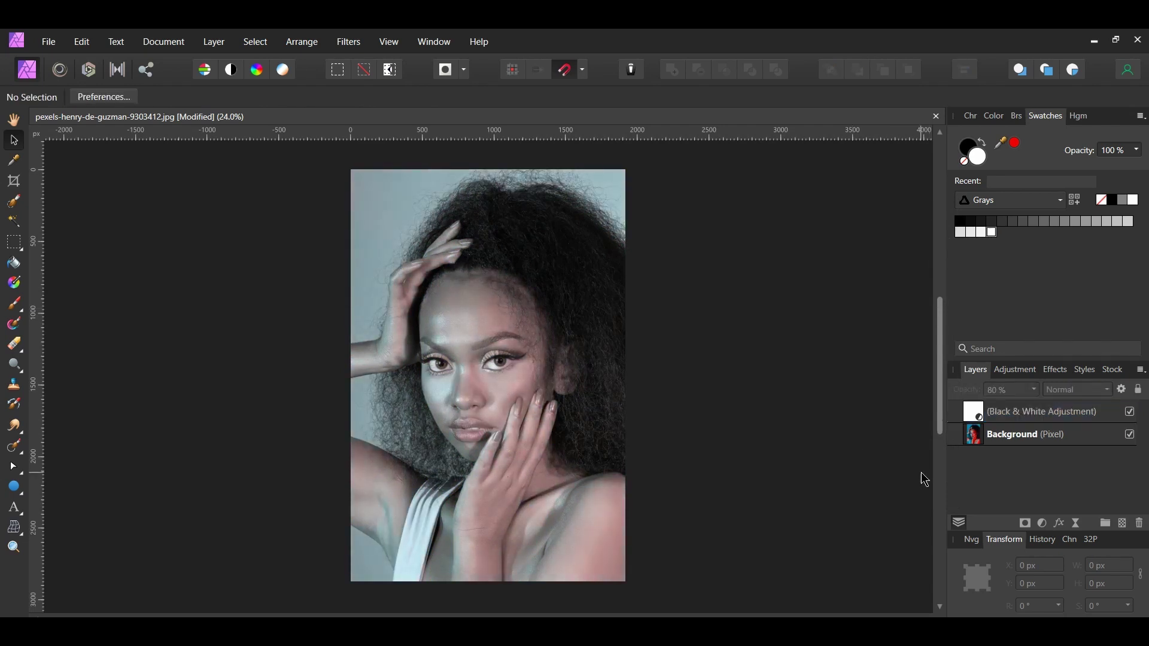
{"action": "left_click", "coordinate": [1130, 412]}
{"action": "left_click", "coordinate": [1131, 412]}
Step: Merge Visible the adjustment and Background into a new pixel layer, then hide both originals
{"action": "left_click", "coordinate": [1081, 413]}
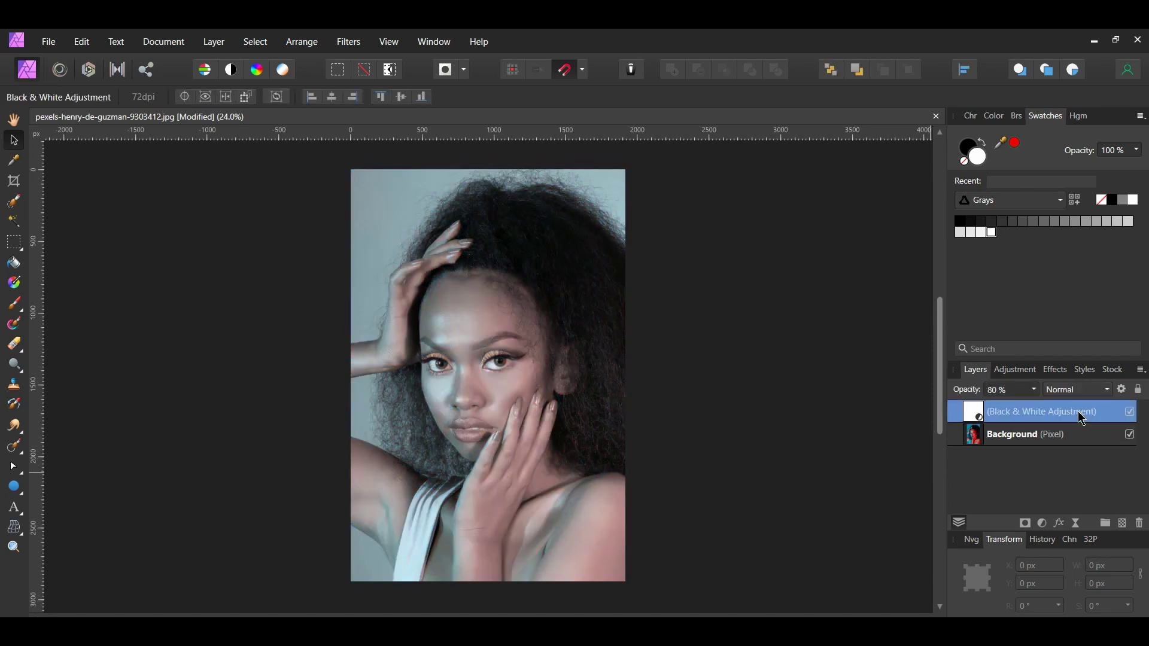
{"action": "left_click", "coordinate": [1044, 444], "text": "shift"}
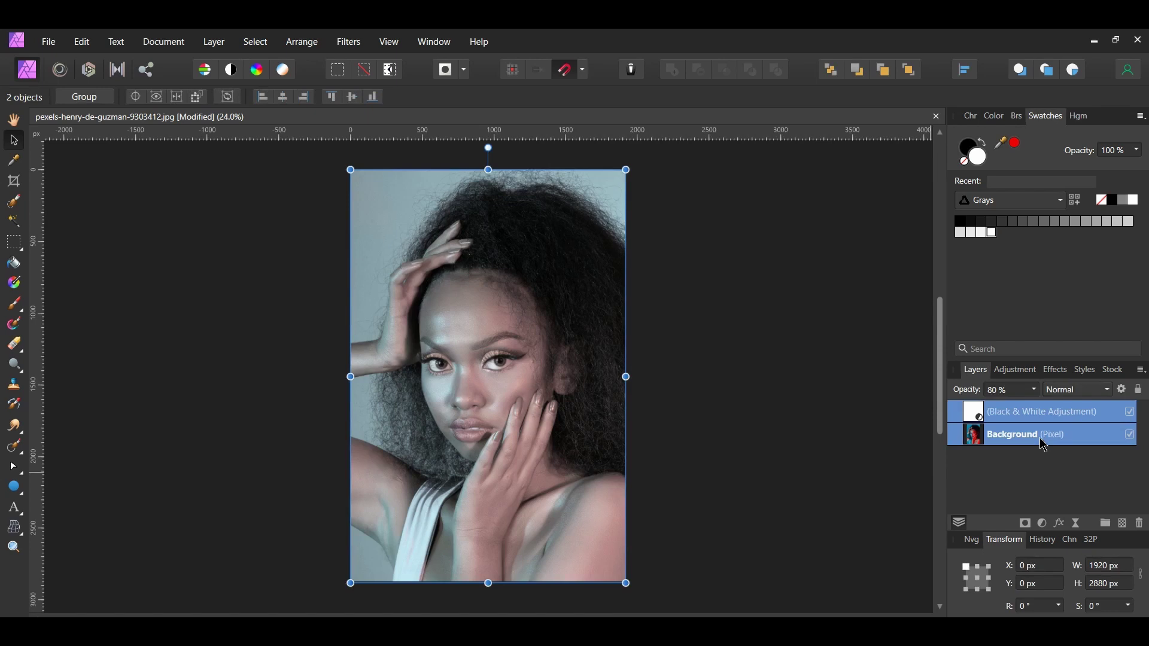
{"action": "right_click", "coordinate": [1045, 445]}
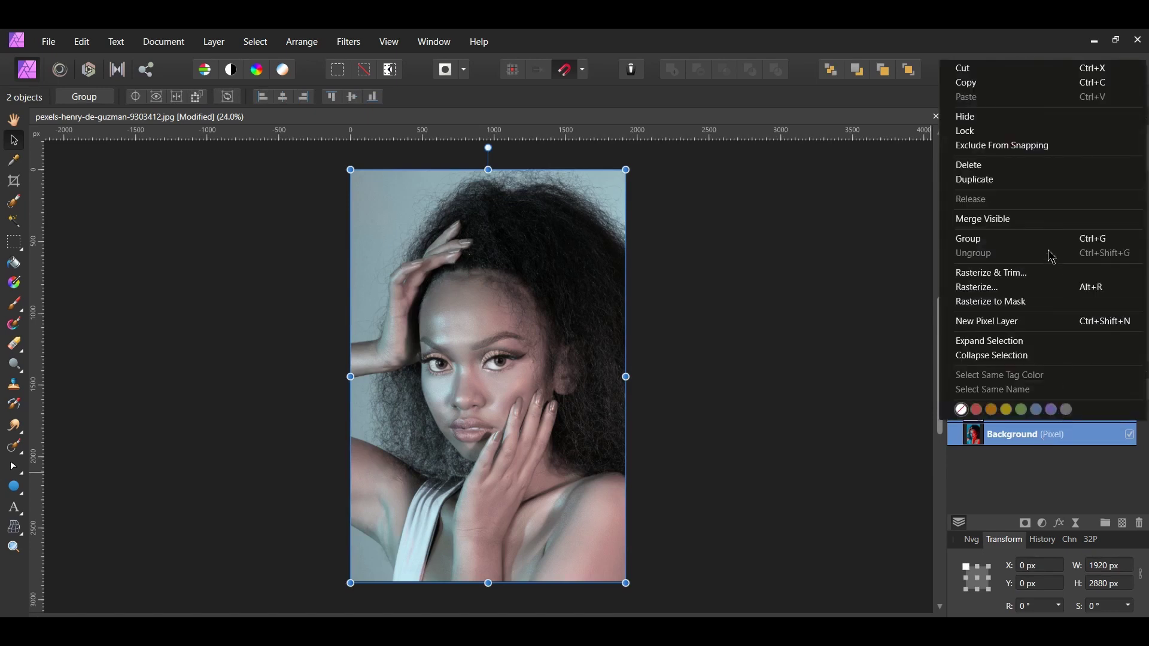
{"action": "left_click", "coordinate": [1035, 230]}
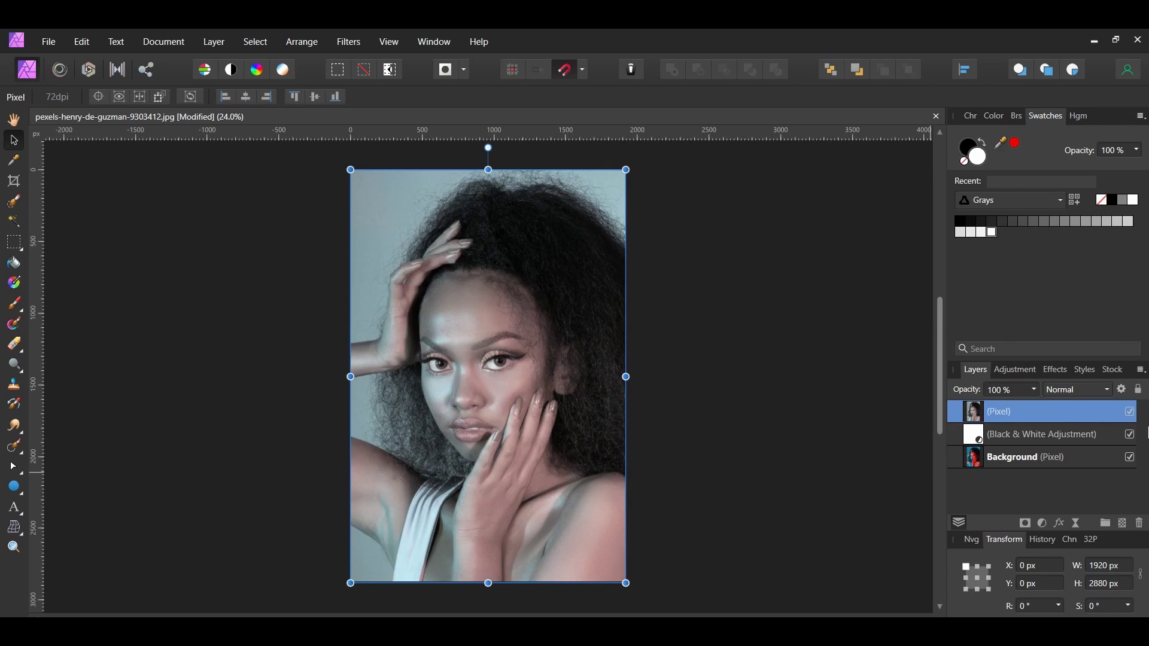
{"action": "left_click", "coordinate": [1130, 457]}
{"action": "left_click", "coordinate": [1133, 436]}
Step: Select a full-height left-edge strip and fill it on a new pixel layer
{"action": "left_click", "coordinate": [17, 244]}
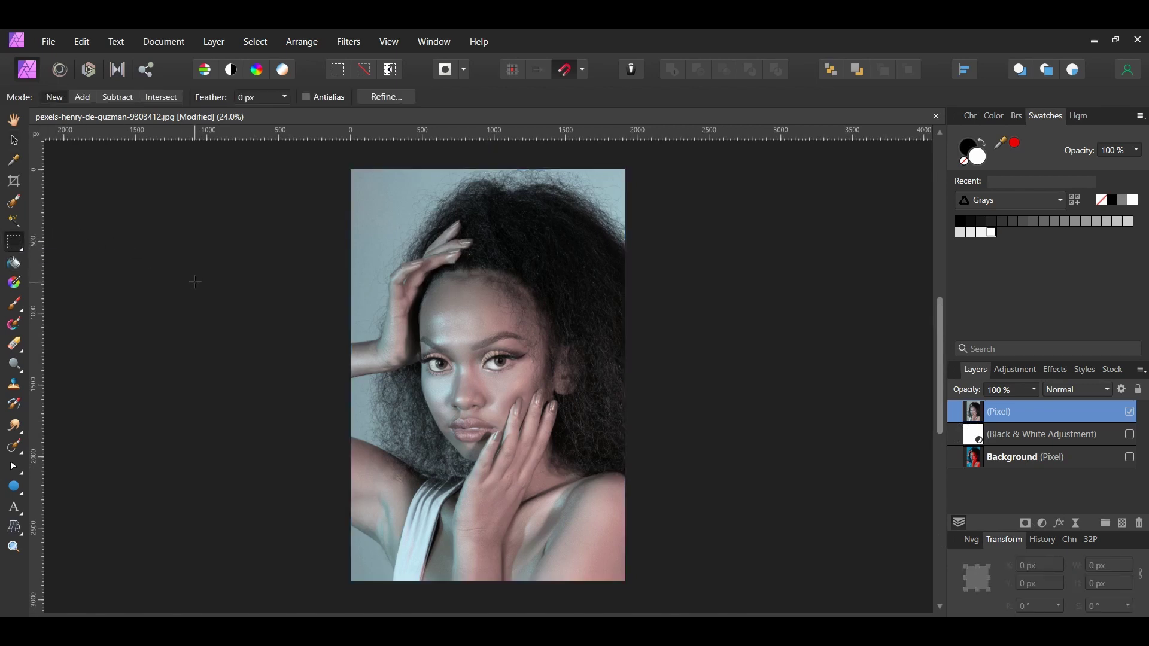
{"action": "left_click_drag", "start_coordinate": [351, 170], "coordinate": [392, 580]}
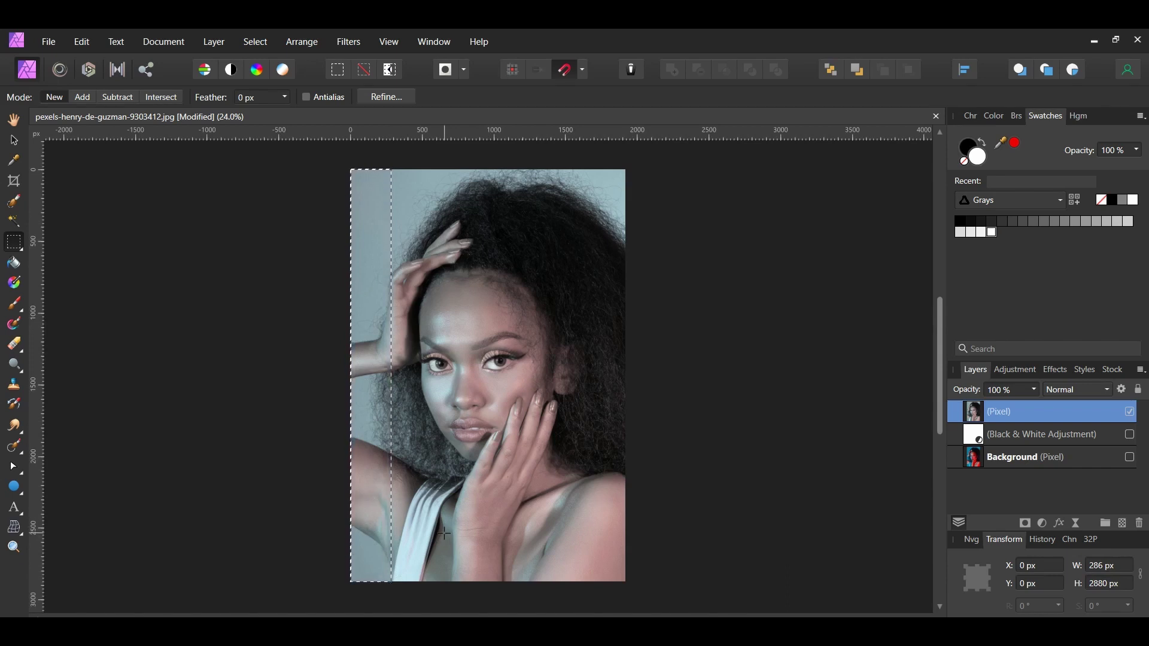
{"action": "key", "text": "ctrl+shift+n"}
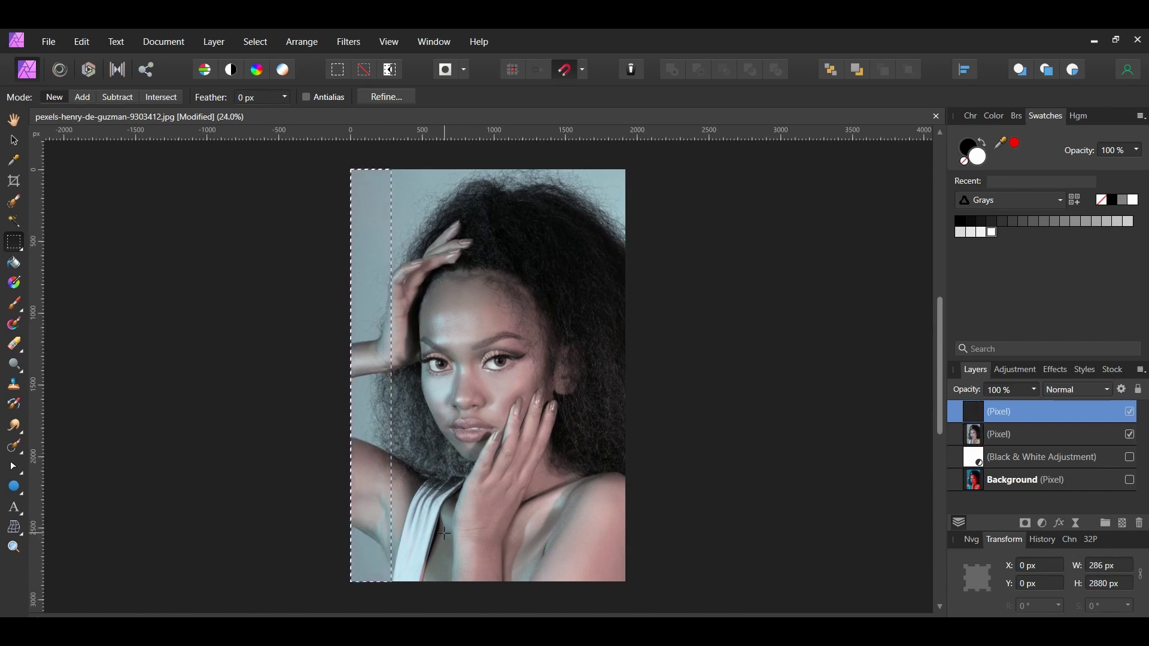
{"action": "key", "text": "alt+BackSpace"}
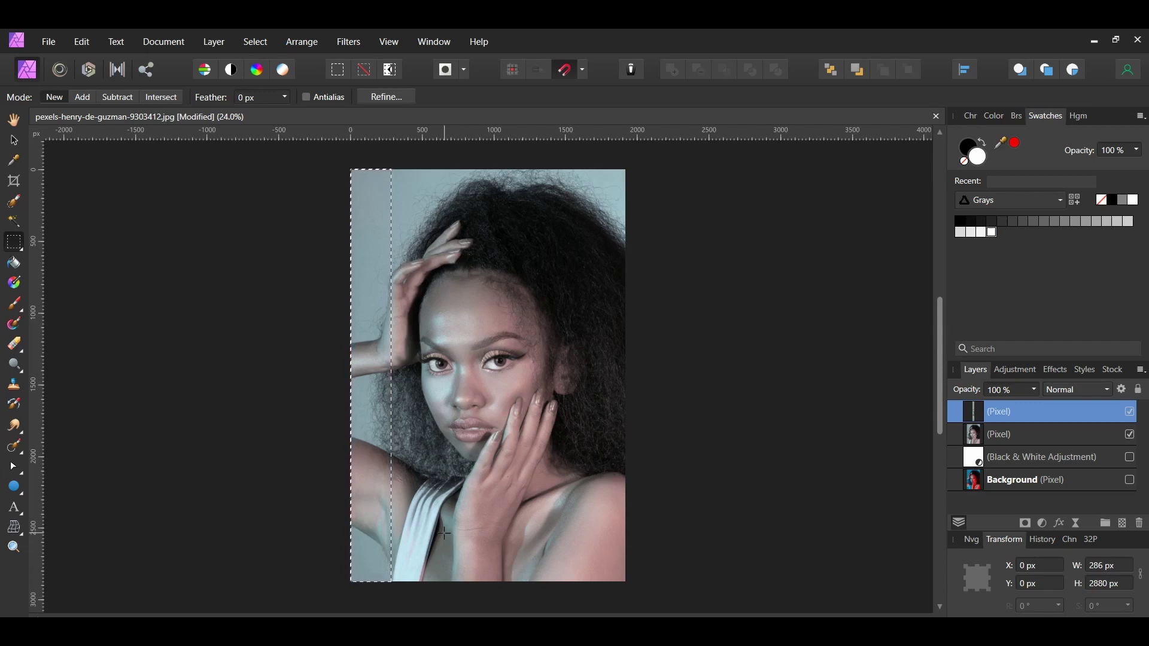
Step: Place a vertical guide at the strip's right edge at 286 px
{"action": "left_click", "coordinate": [1015, 437]}
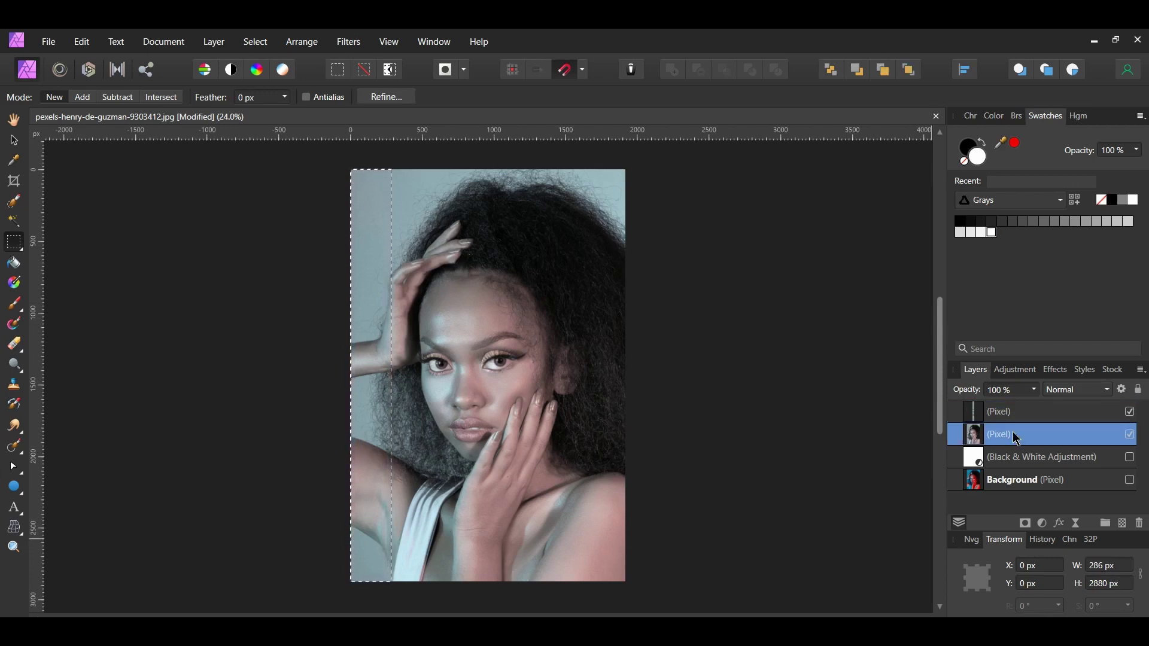
{"action": "key", "text": "v"}
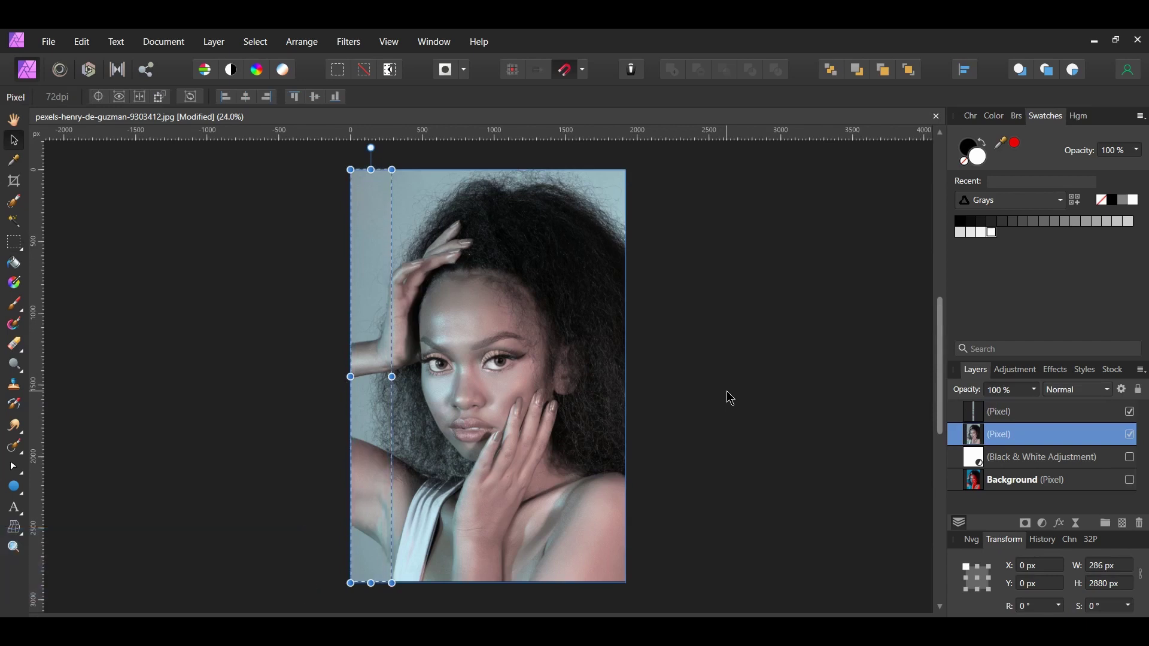
{"action": "left_click", "coordinate": [727, 392]}
{"action": "left_click_drag", "start_coordinate": [32, 354], "coordinate": [373, 383]}
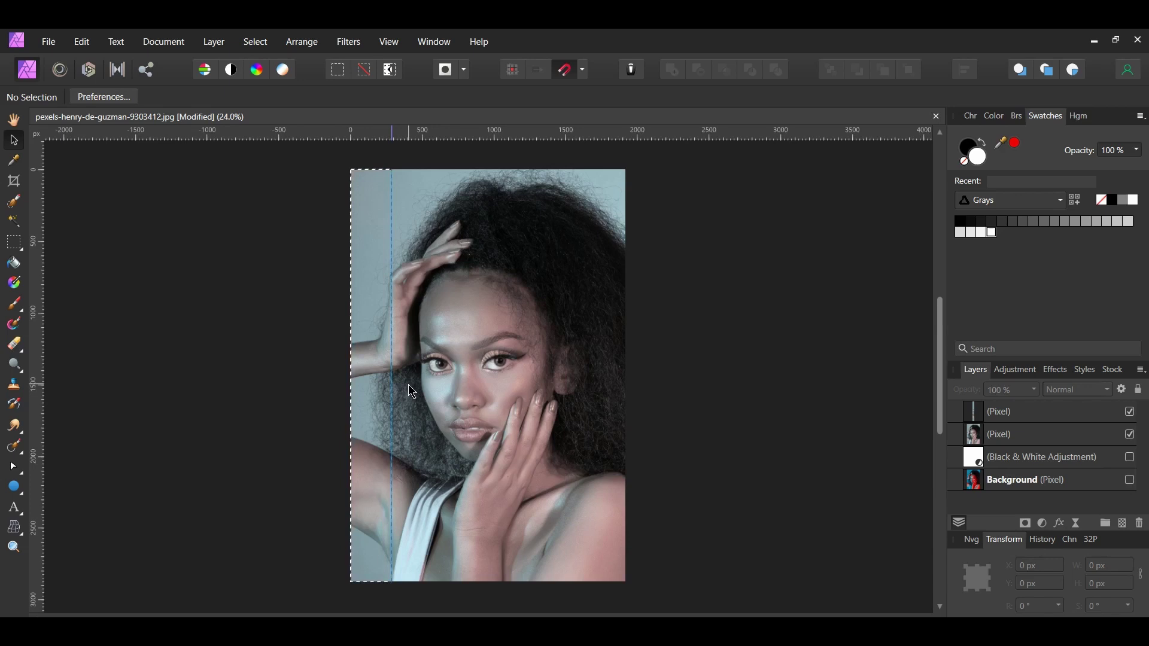
{"action": "key", "text": "ctrl+r"}
{"action": "key", "text": "ctrl+r"}
Step: Shift the strip selection right and add a new pixel layer above the portrait
{"action": "left_click", "coordinate": [14, 242]}
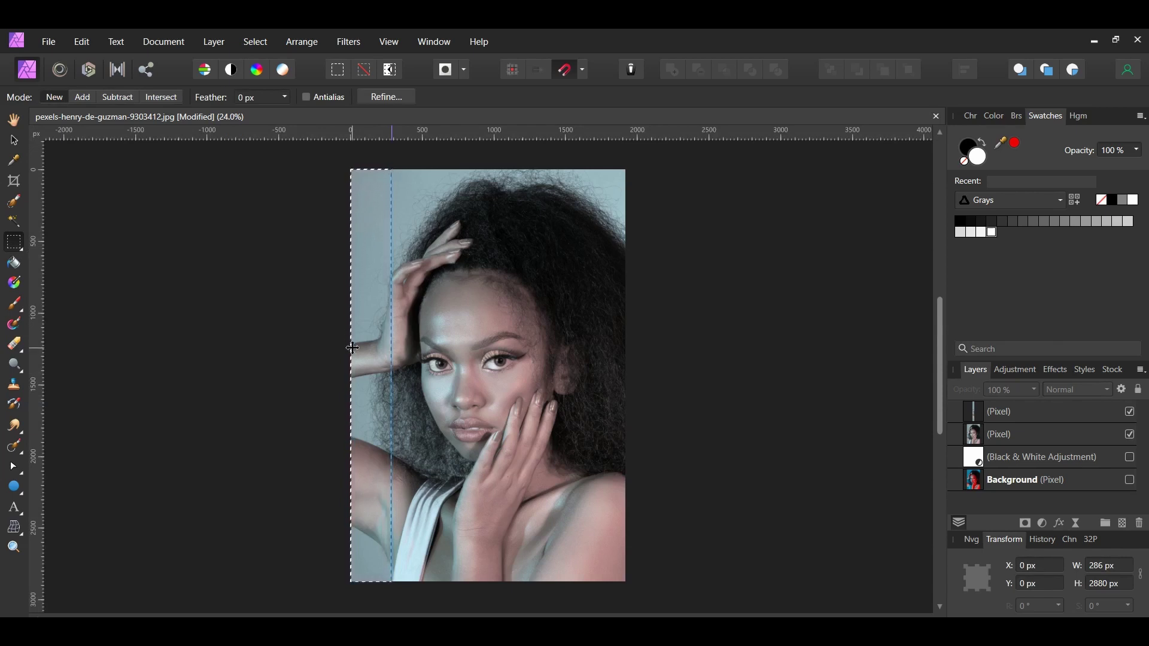
{"action": "left_click_drag", "start_coordinate": [354, 349], "coordinate": [390, 353]}
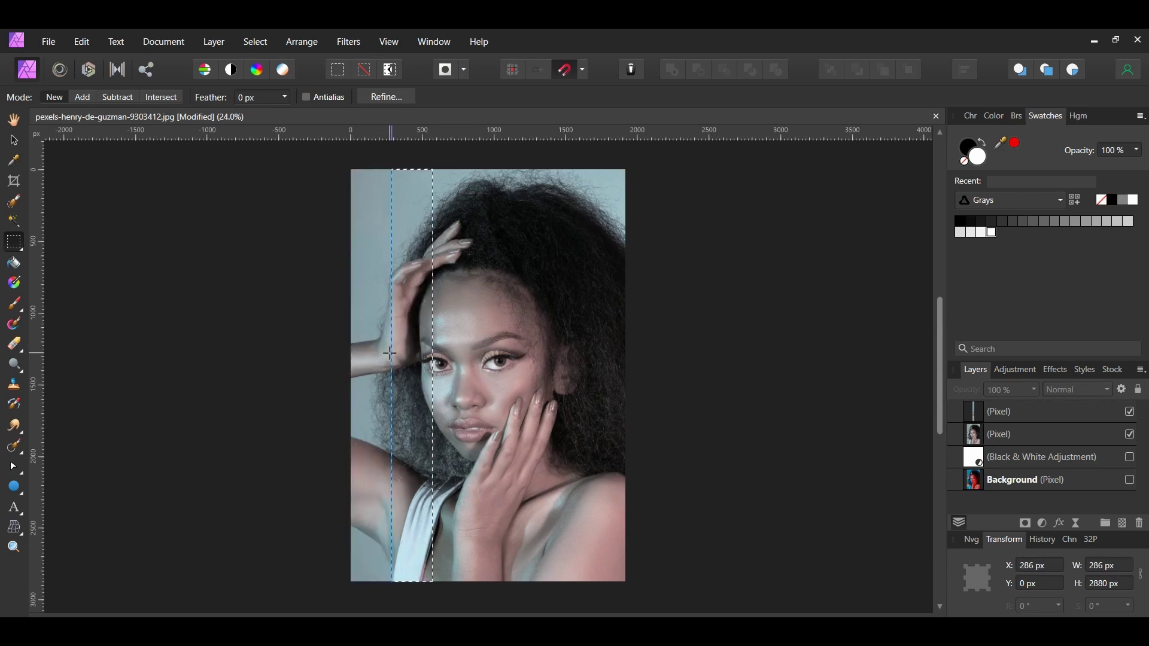
{"action": "left_click", "coordinate": [1017, 441]}
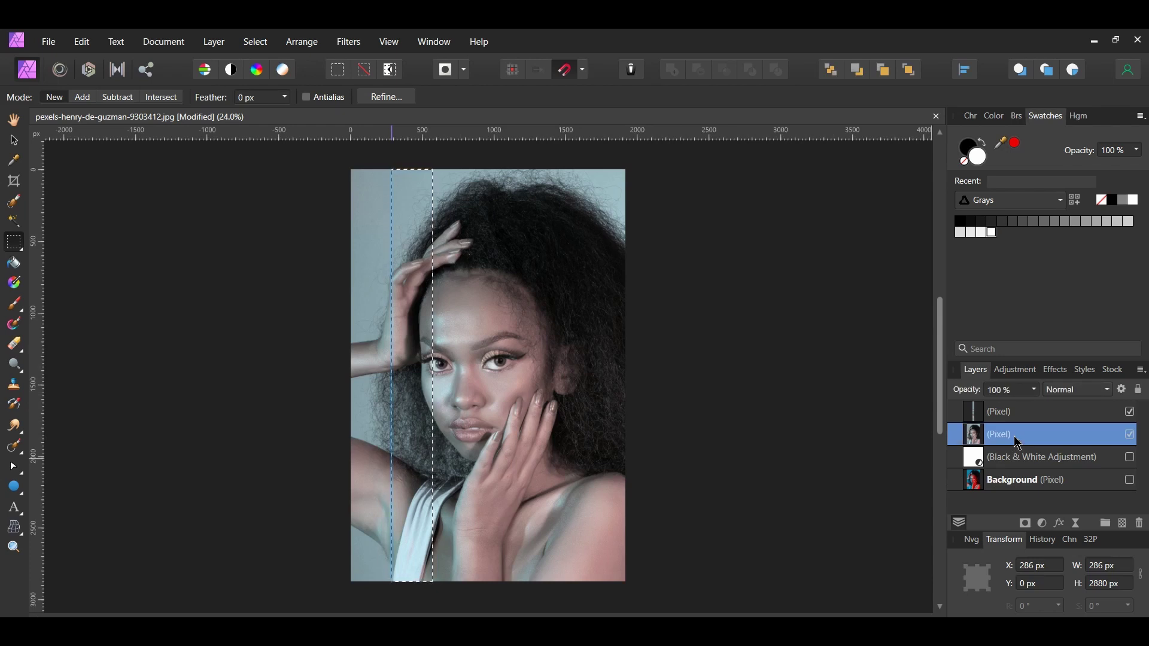
{"action": "key", "text": "ctrl+shift+n"}
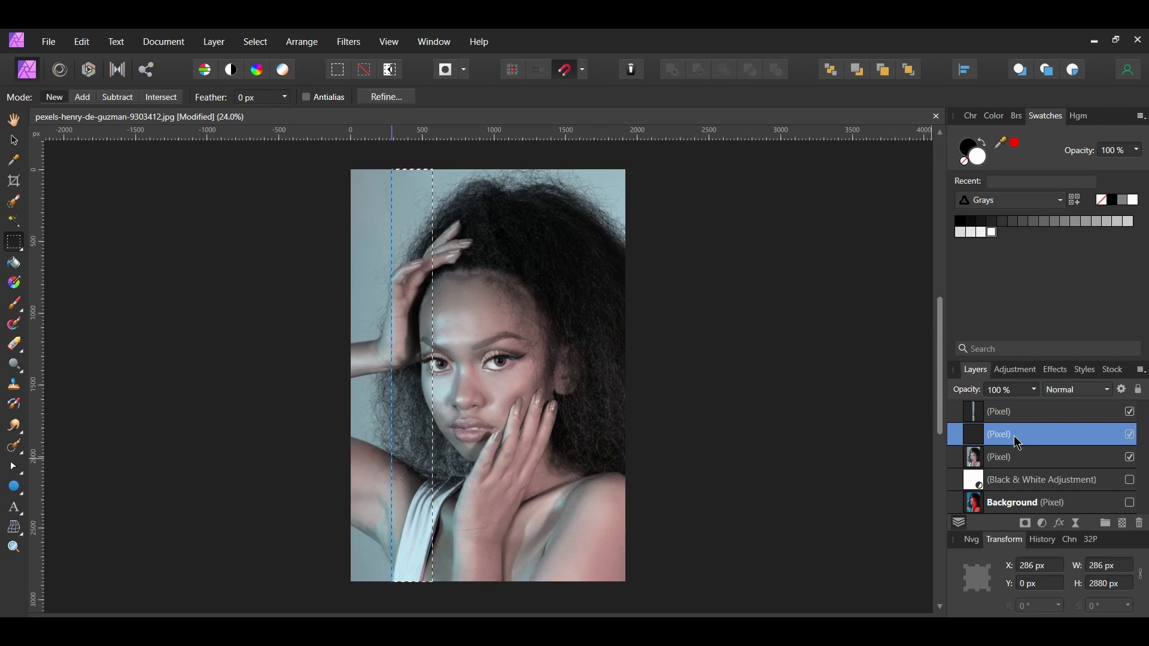
Step: Deselect the layers and move the strip selection on to X 572 px
{"action": "key", "text": "v"}
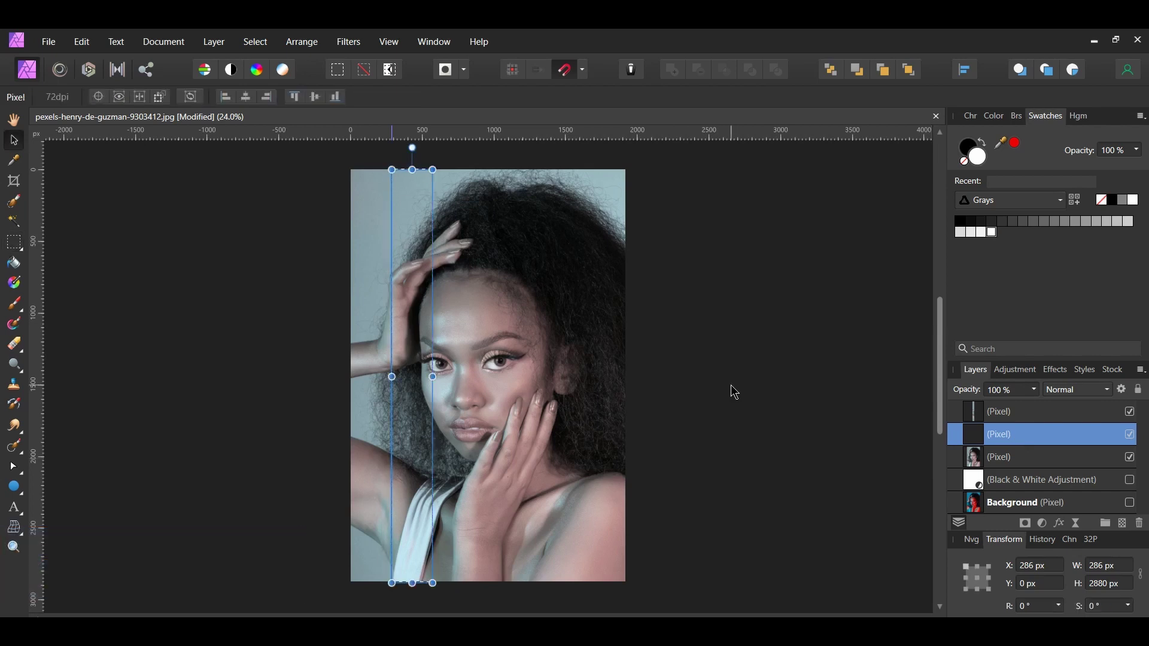
{"action": "left_click", "coordinate": [735, 392]}
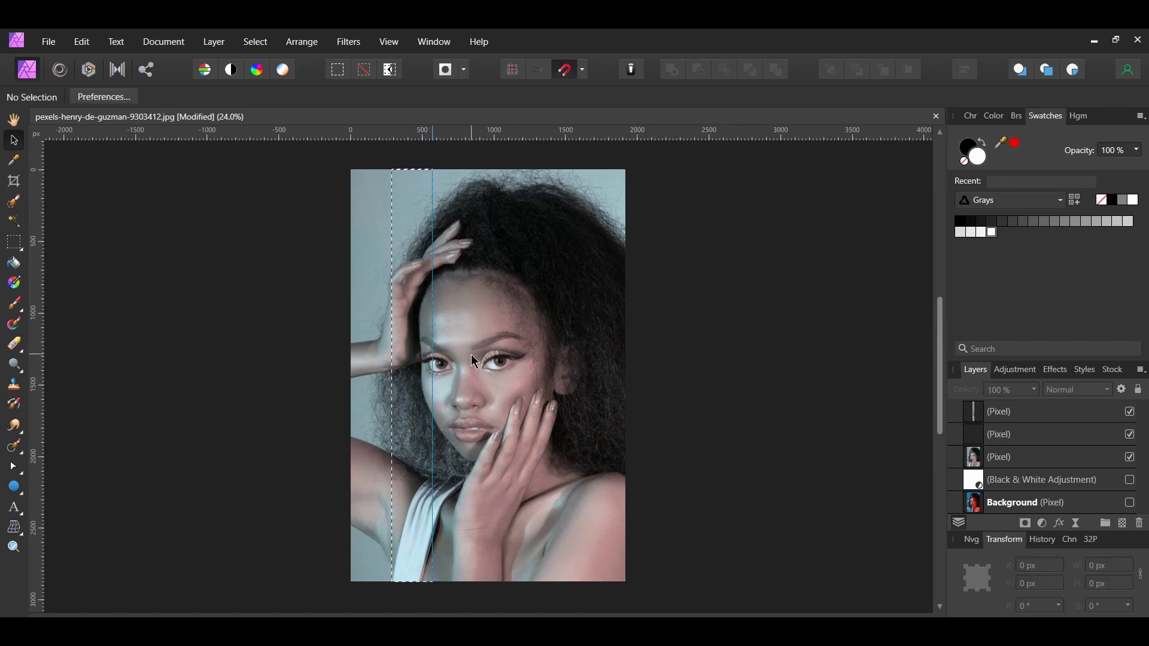
{"action": "key", "text": "m"}
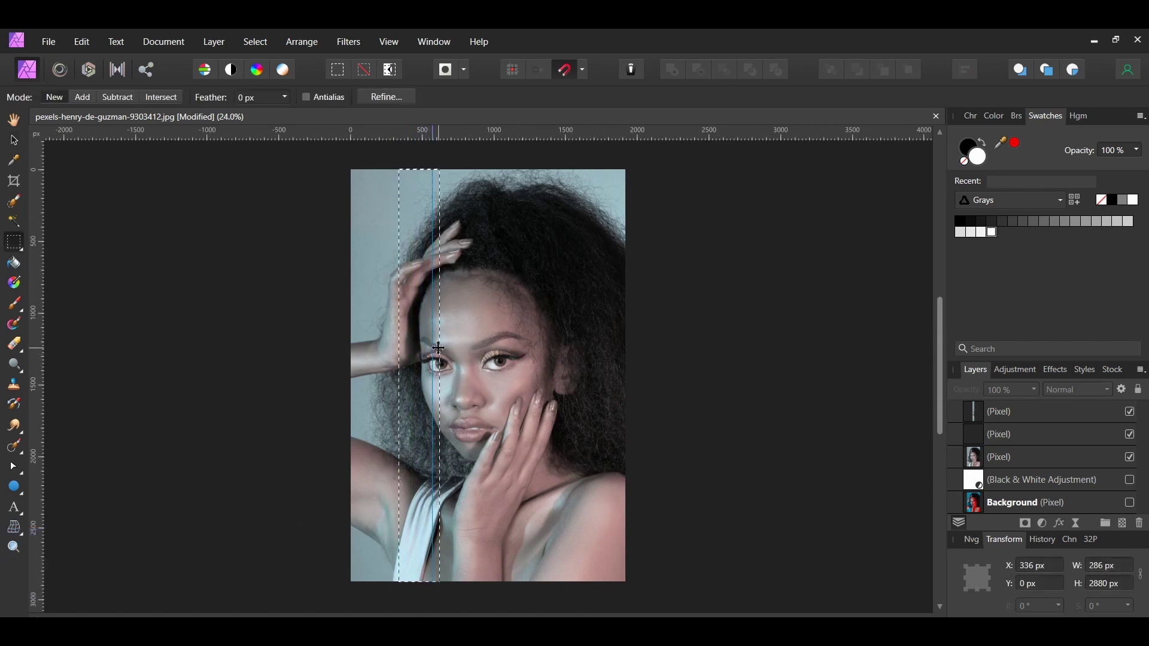
{"action": "left_click_drag", "start_coordinate": [438, 348], "coordinate": [467, 348]}
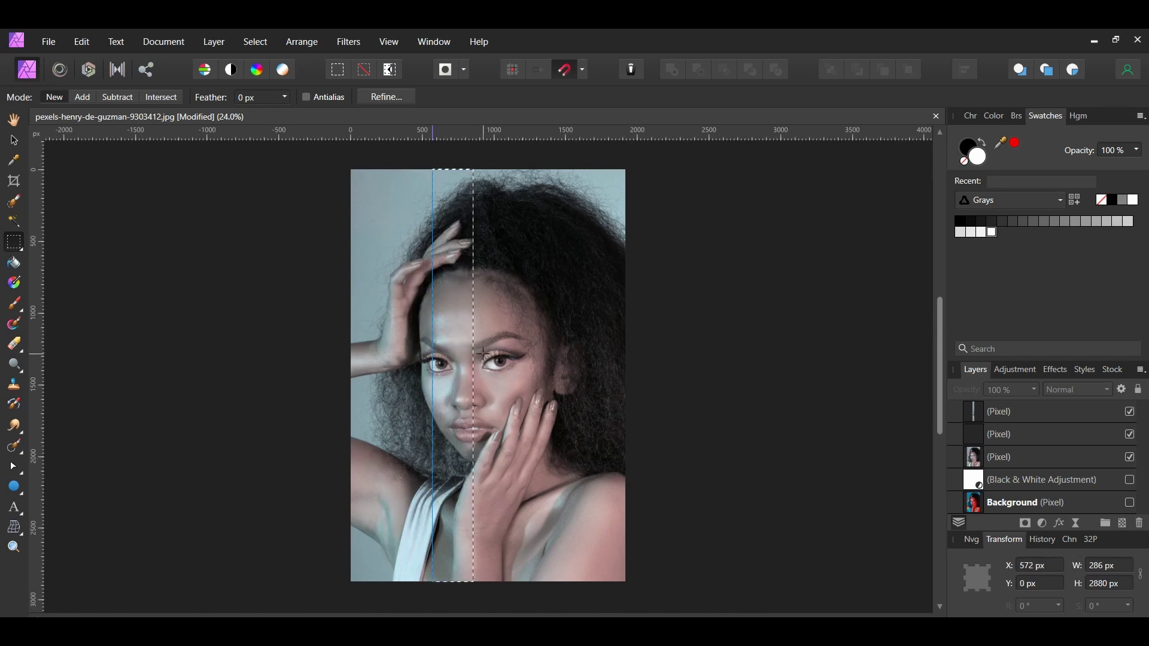
Step: Copy the current strip to a new layer with Ctrl+J and shift the selection to 858 px
{"action": "left_click", "coordinate": [1002, 464]}
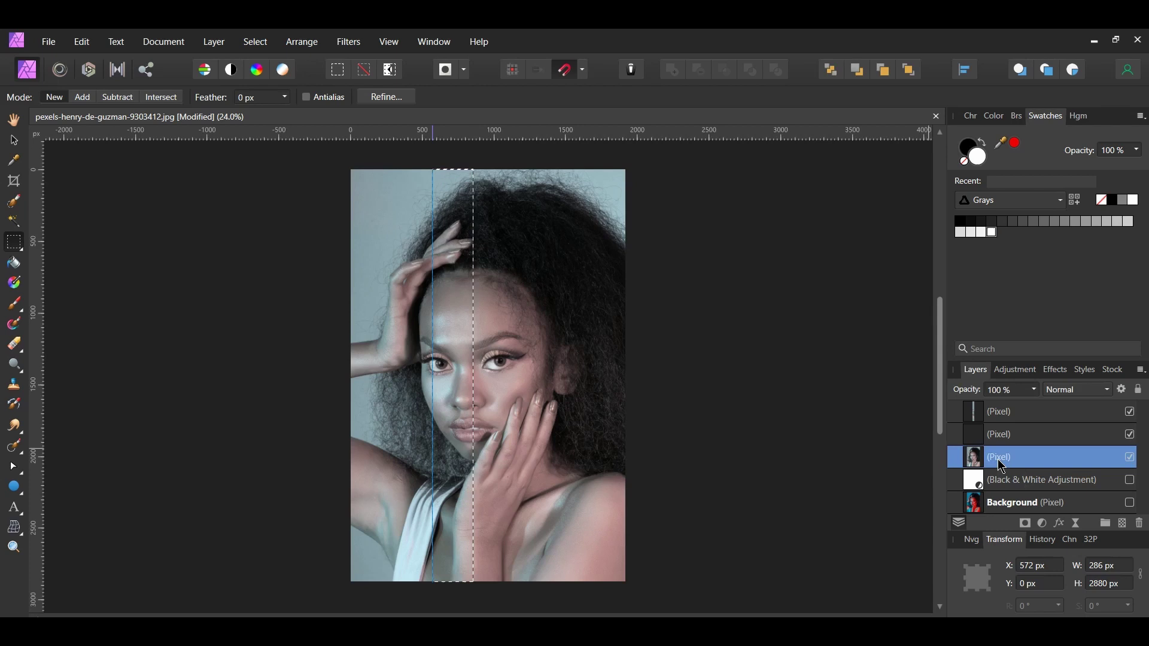
{"action": "key", "text": "ctrl+j"}
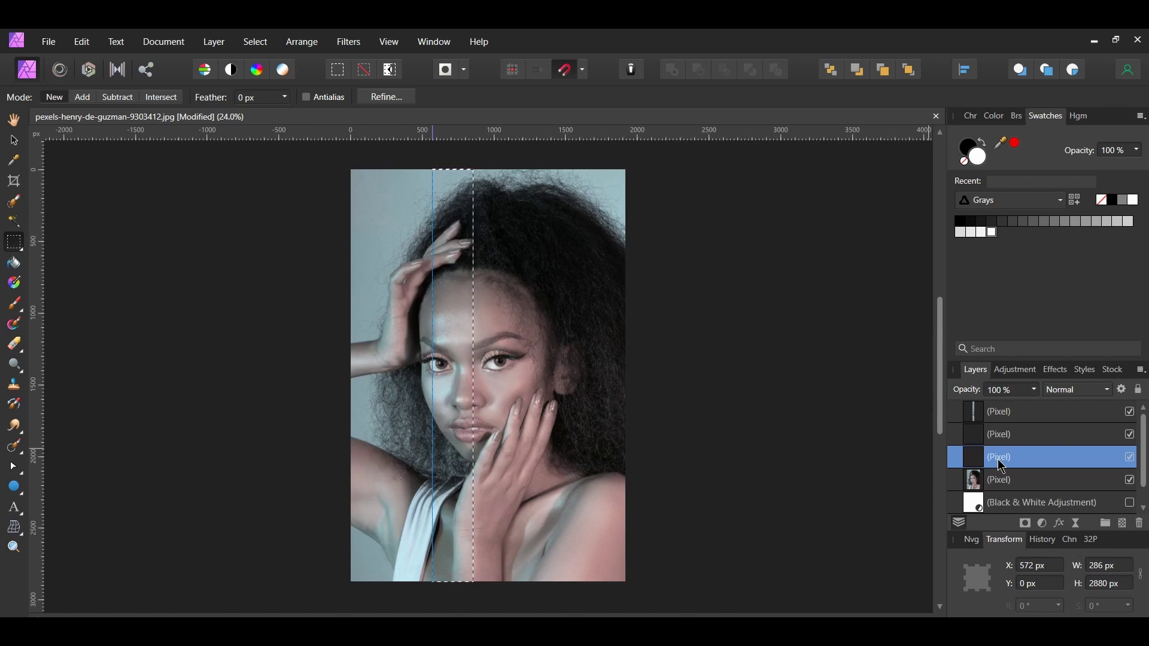
{"action": "key", "text": "v"}
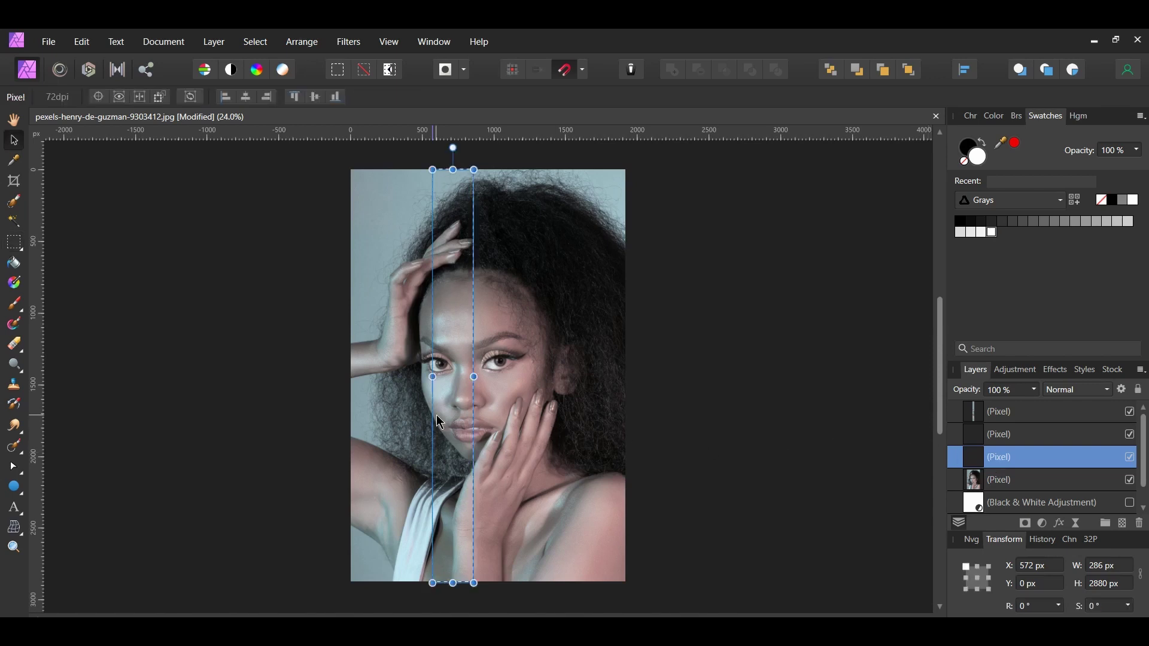
{"action": "key", "text": "Escape"}
{"action": "key", "text": "m"}
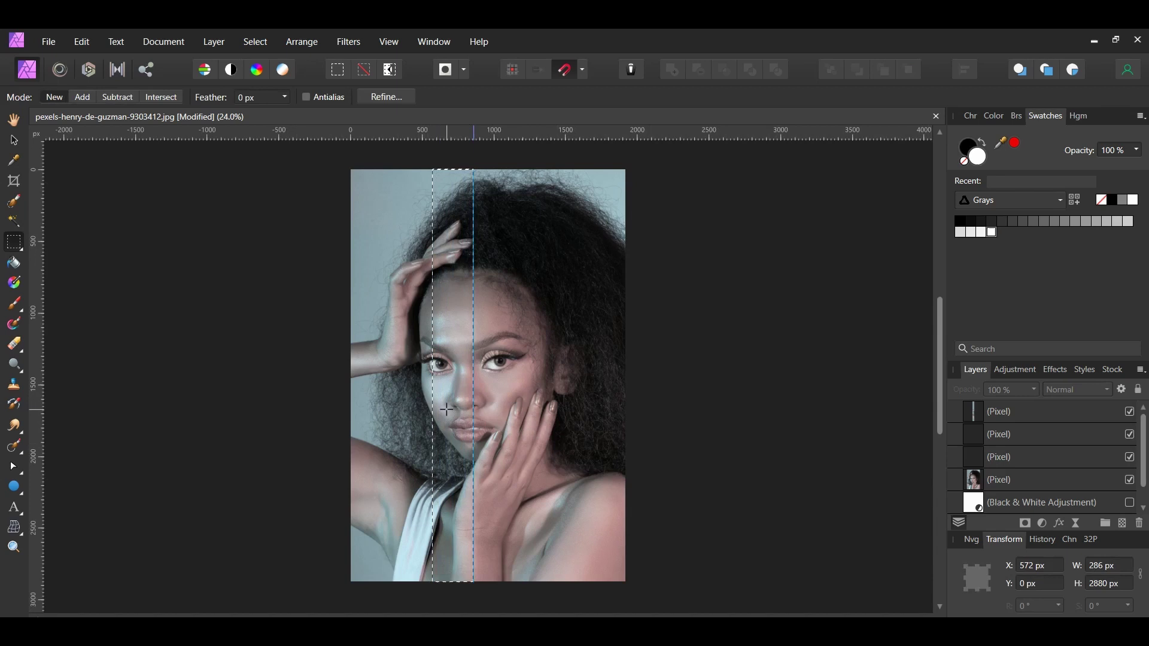
{"action": "left_click_drag", "start_coordinate": [433, 405], "coordinate": [474, 407]}
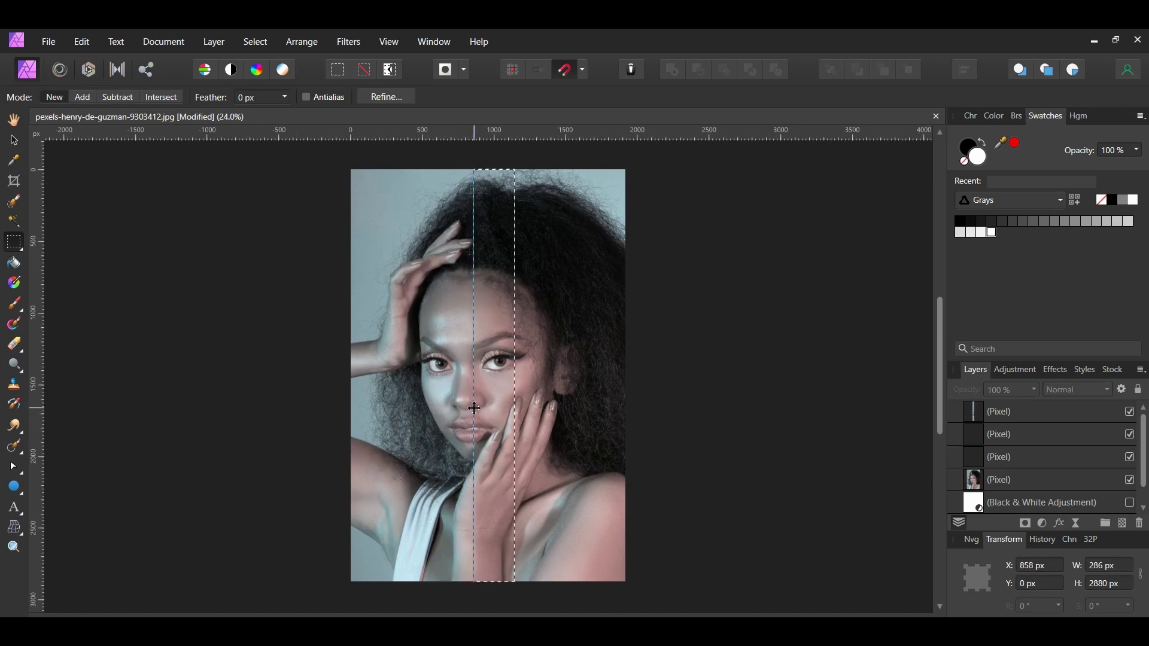
Step: Add a layer from the portrait for the 858 px strip and move the guide to the next boundary
{"action": "left_click", "coordinate": [987, 485]}
{"action": "key", "text": "ctrl+shift+n"}
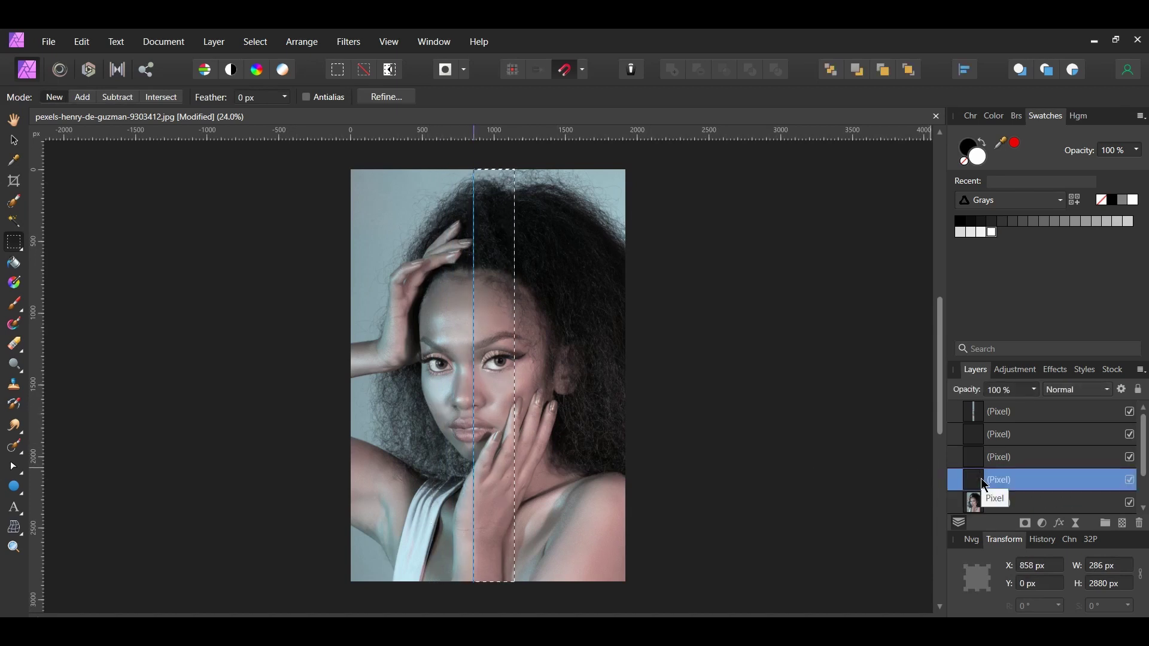
{"action": "key", "text": "v"}
{"action": "left_click", "coordinate": [304, 395]}
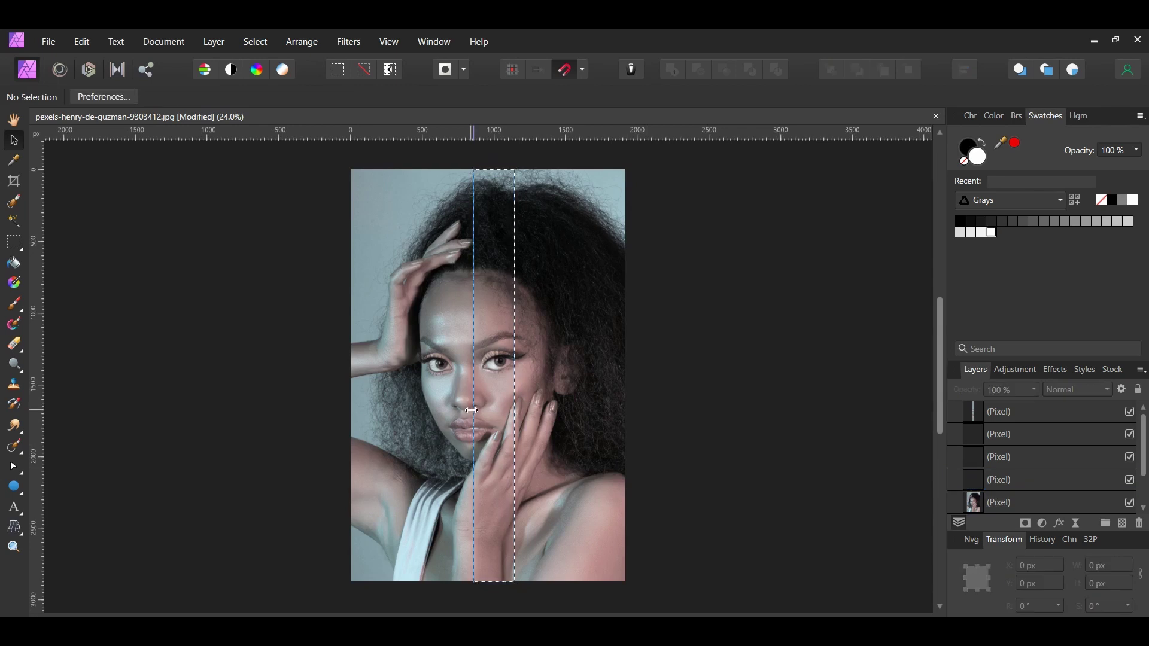
{"action": "left_click_drag", "start_coordinate": [474, 413], "coordinate": [560, 421]}
{"action": "key", "text": "m"}
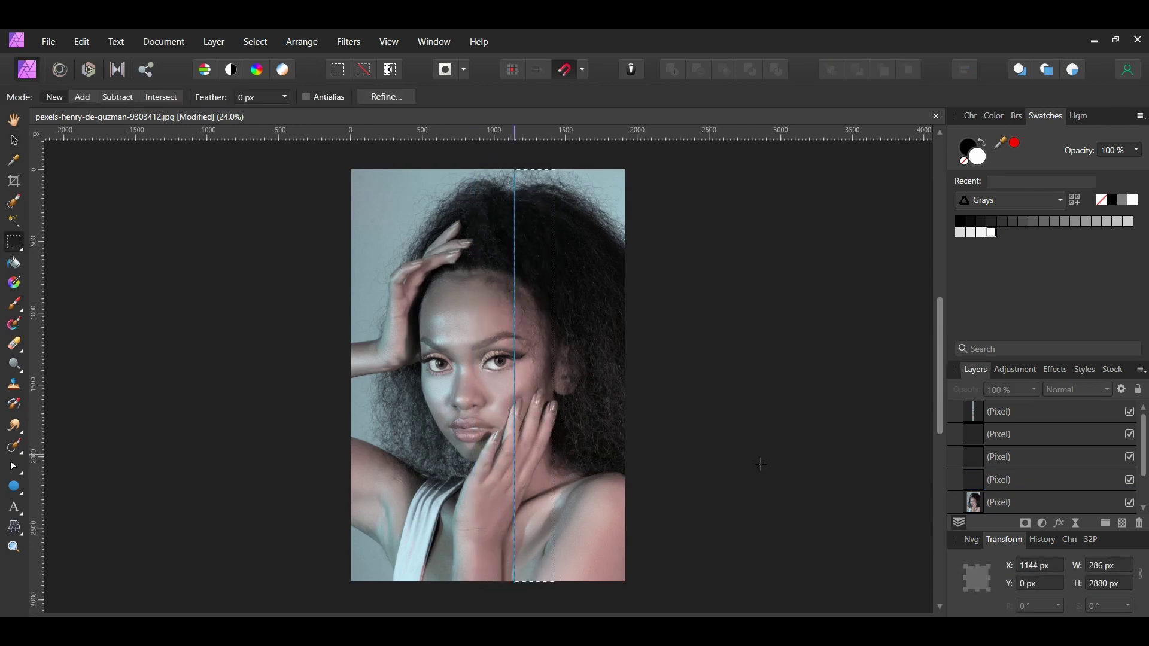
Step: Shift the selection to the strip at 1430 px and copy it onto its own layer
{"action": "left_click", "coordinate": [970, 500]}
{"action": "left_click", "coordinate": [1008, 479]}
{"action": "scroll", "coordinate": [1008, 480], "scroll_direction": "down", "scroll_amount": 2}
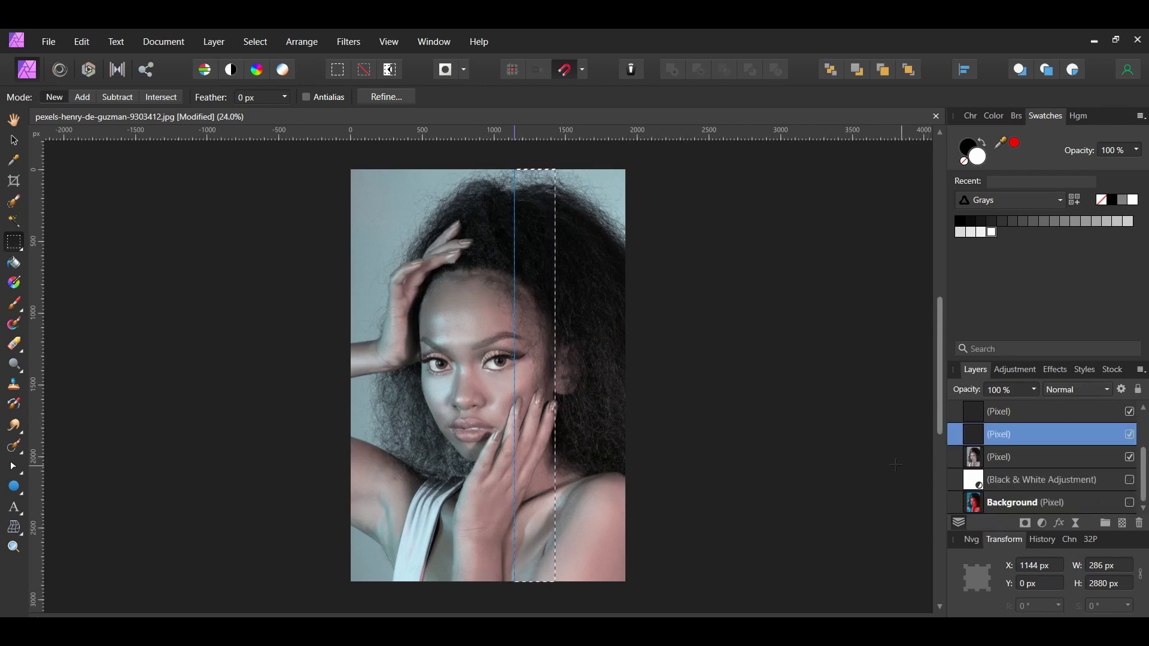
{"action": "key", "text": "v"}
{"action": "left_click", "coordinate": [608, 423]}
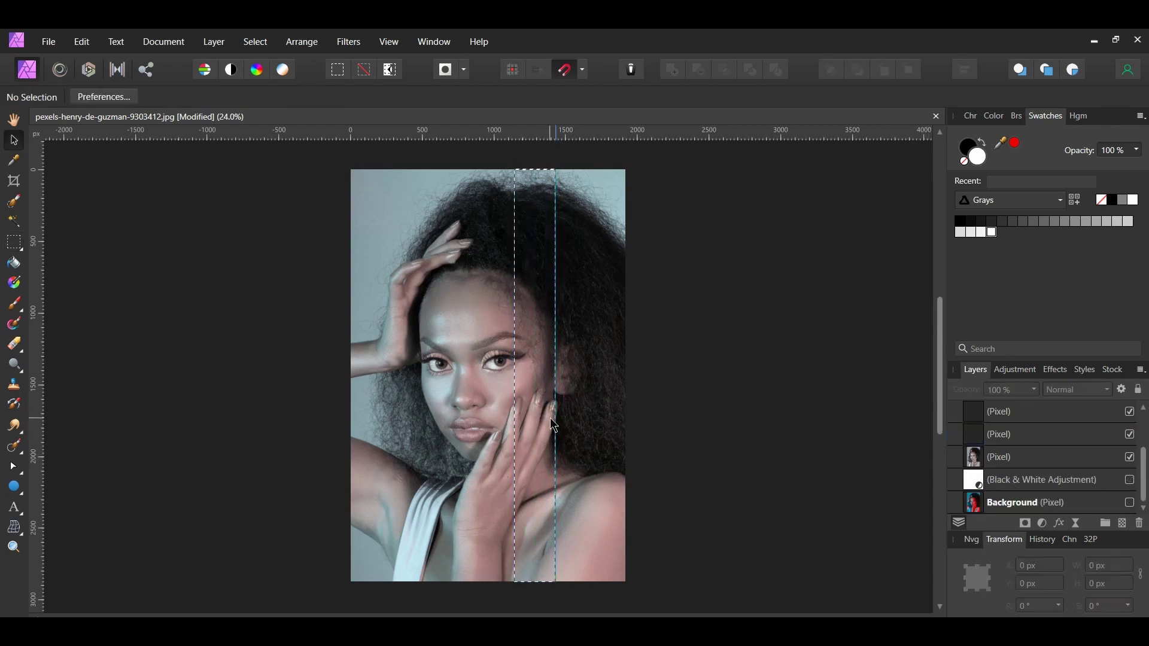
{"action": "key", "text": "m"}
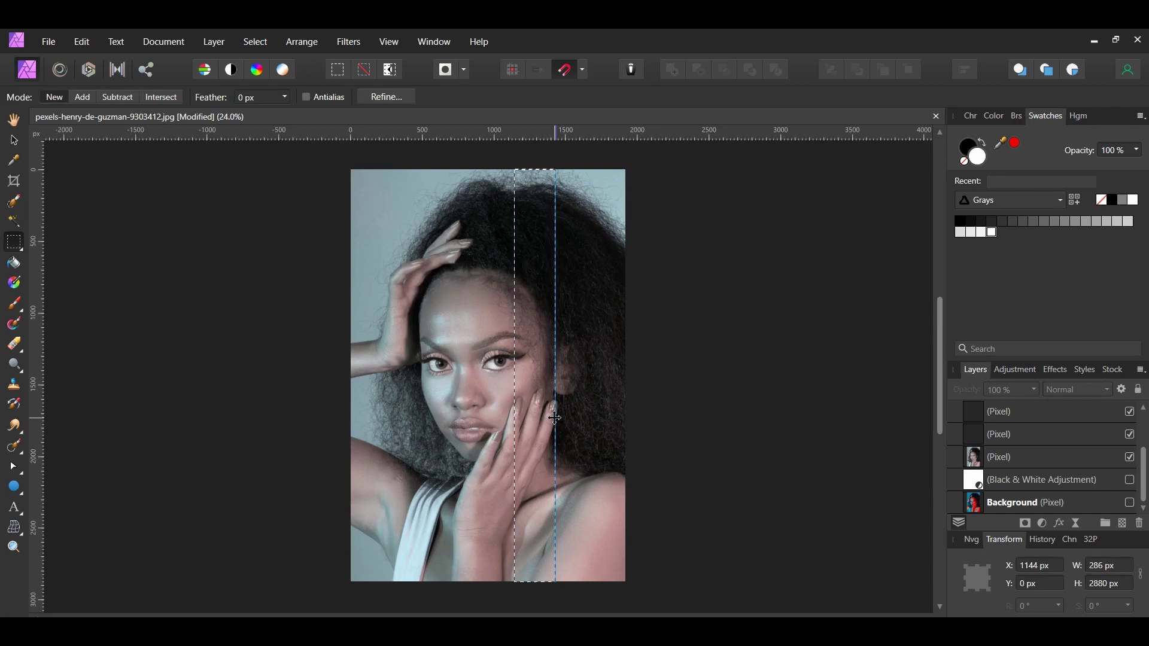
{"action": "left_click_drag", "start_coordinate": [554, 419], "coordinate": [595, 424]}
{"action": "key", "text": "ctrl+j"}
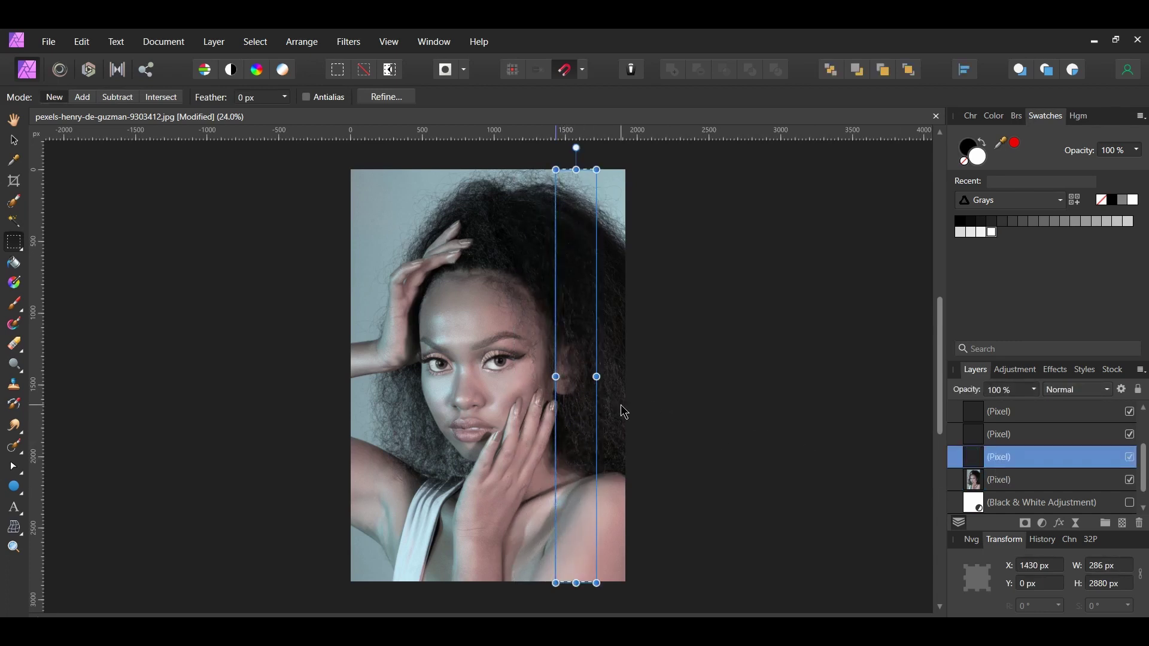
Step: Copy the last strip up to the right image edge onto its own layer and move the guide back left
{"action": "key", "text": "v"}
{"action": "left_click_drag", "start_coordinate": [556, 402], "coordinate": [595, 399]}
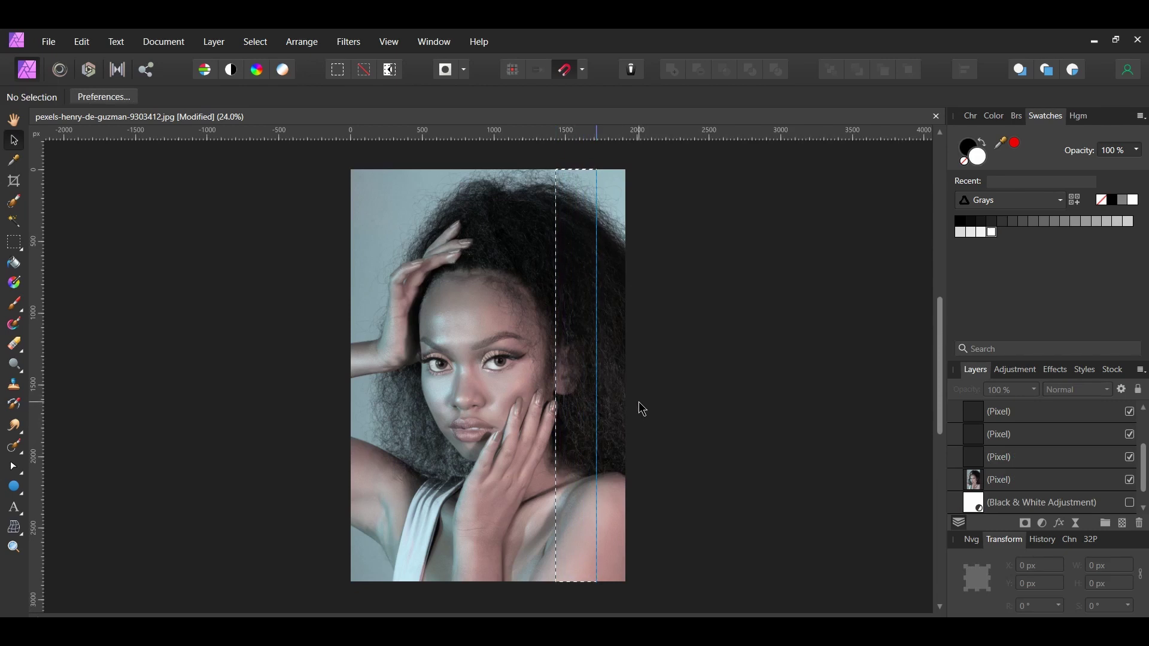
{"action": "key", "text": "m"}
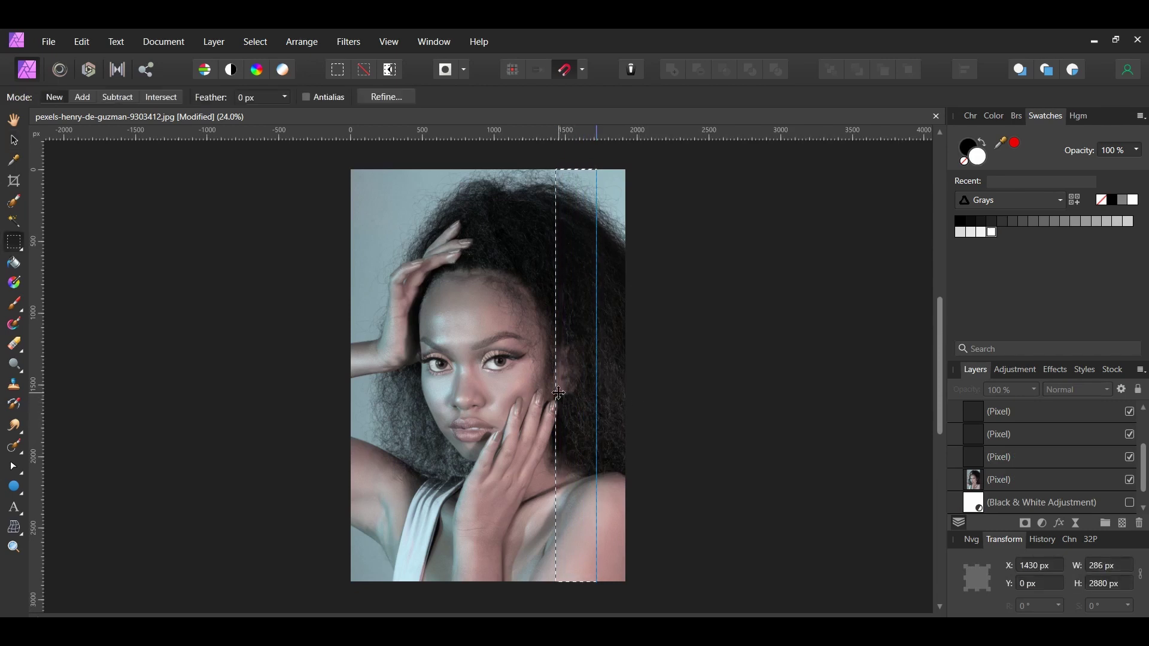
{"action": "left_click_drag", "start_coordinate": [629, 396], "coordinate": [596, 397]}
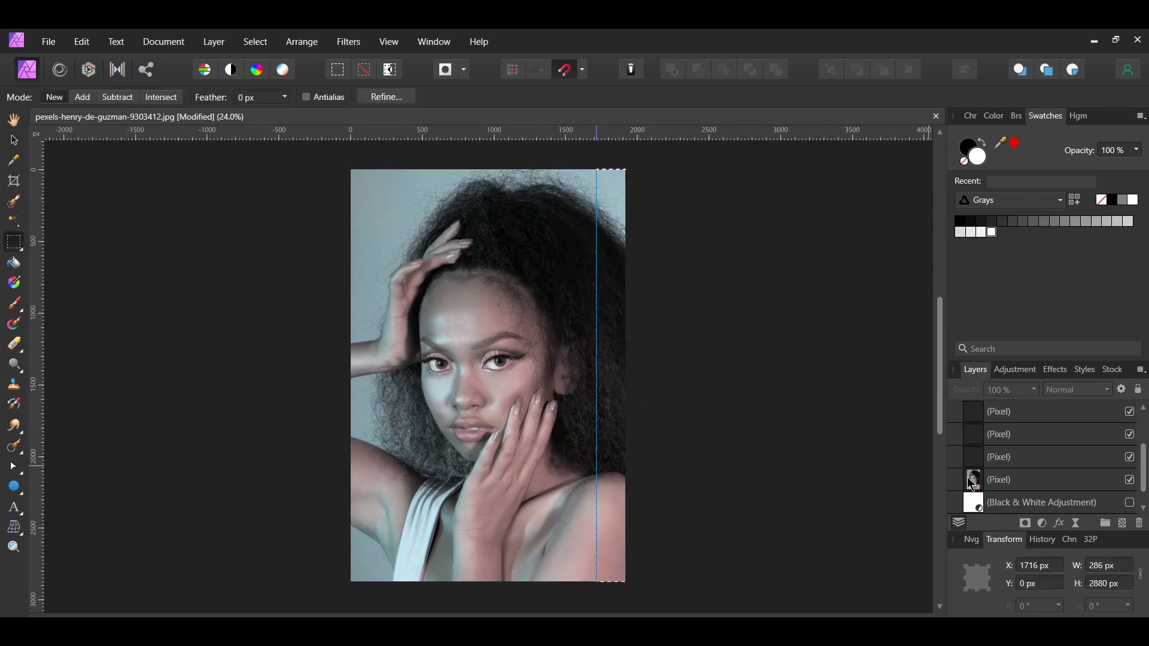
{"action": "key", "text": "ctrl+j"}
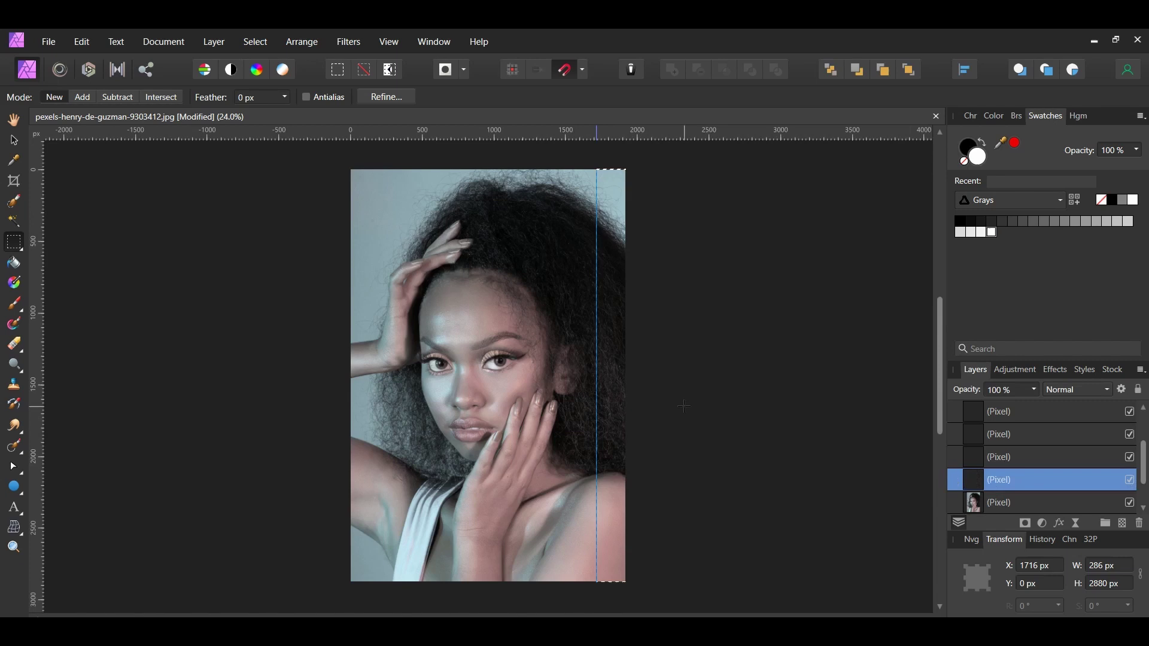
{"action": "key", "text": "v"}
{"action": "left_click_drag", "start_coordinate": [597, 336], "coordinate": [36, 350]}
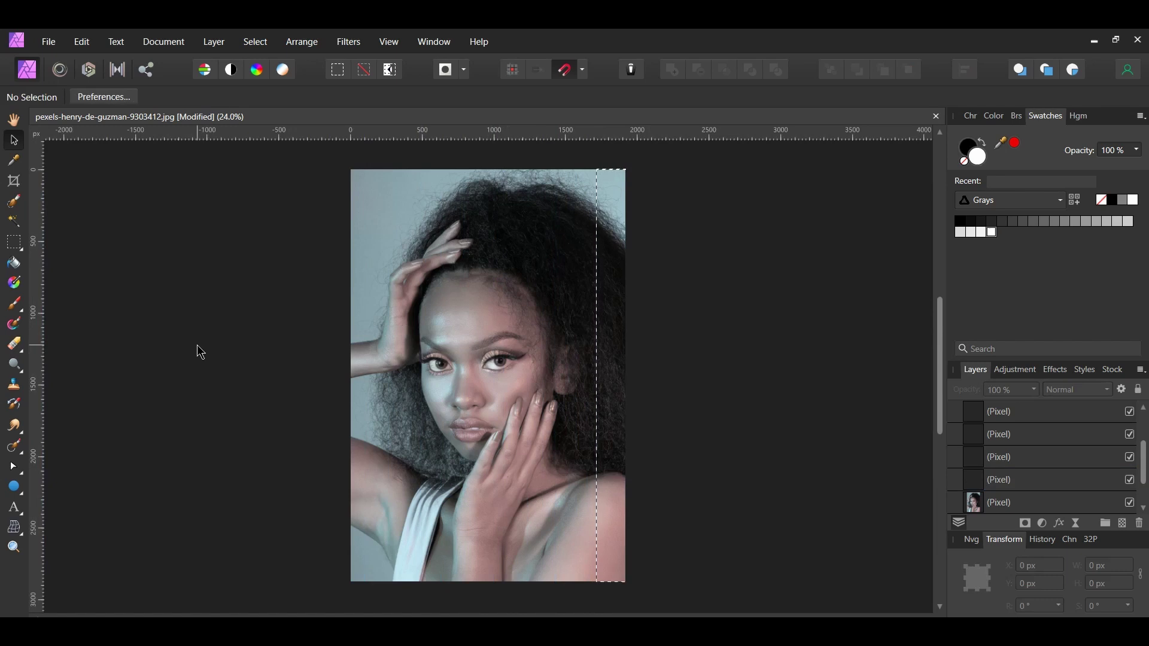
Step: Clear the selection and crop the canvas outward to 3527 × 2880 px
{"action": "key", "text": "ctrl+d"}
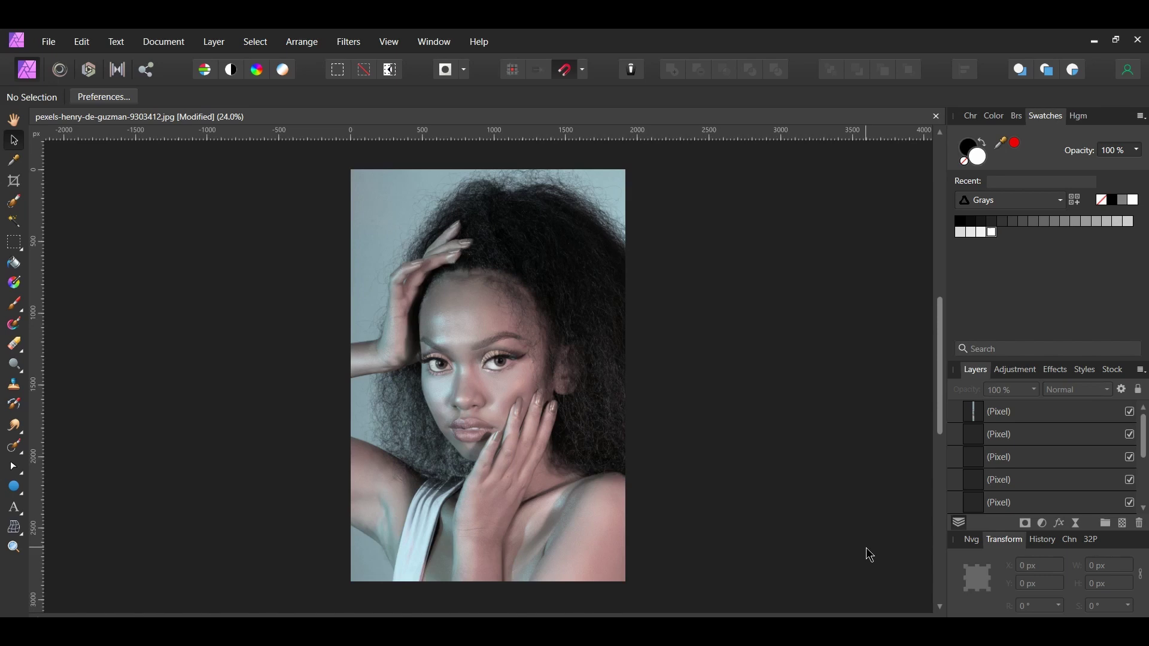
{"action": "left_click", "coordinate": [14, 181]}
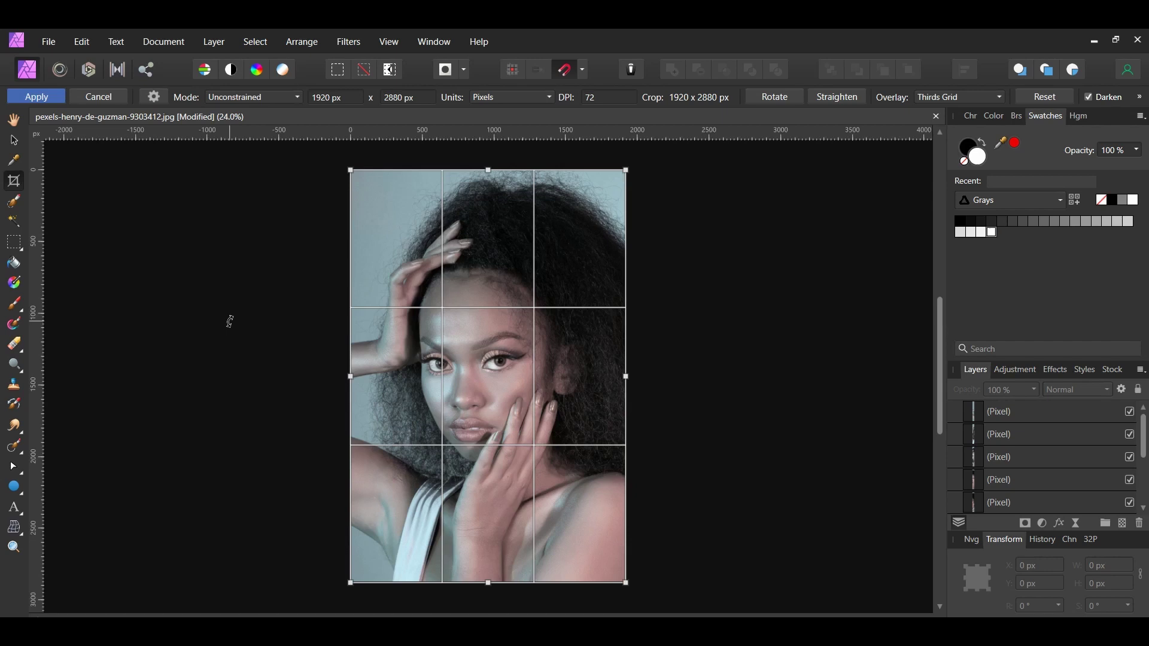
{"action": "left_click_drag", "start_coordinate": [626, 377], "coordinate": [683, 377]}
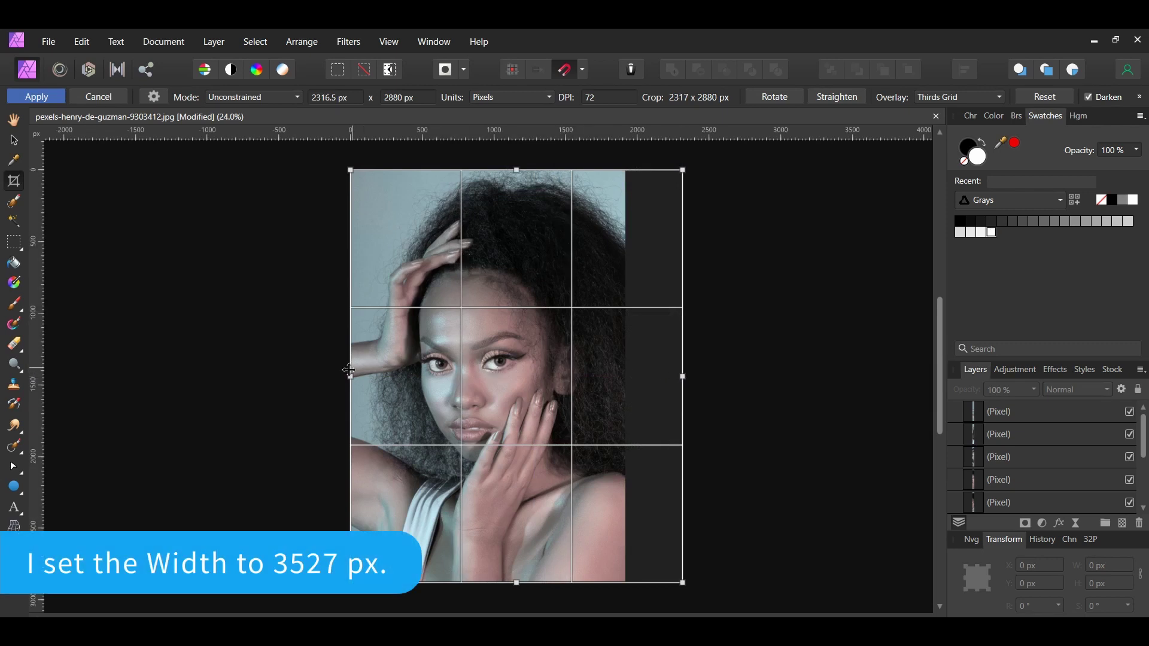
{"action": "left_click_drag", "start_coordinate": [350, 377], "coordinate": [244, 377]}
{"action": "left_click", "coordinate": [37, 99]}
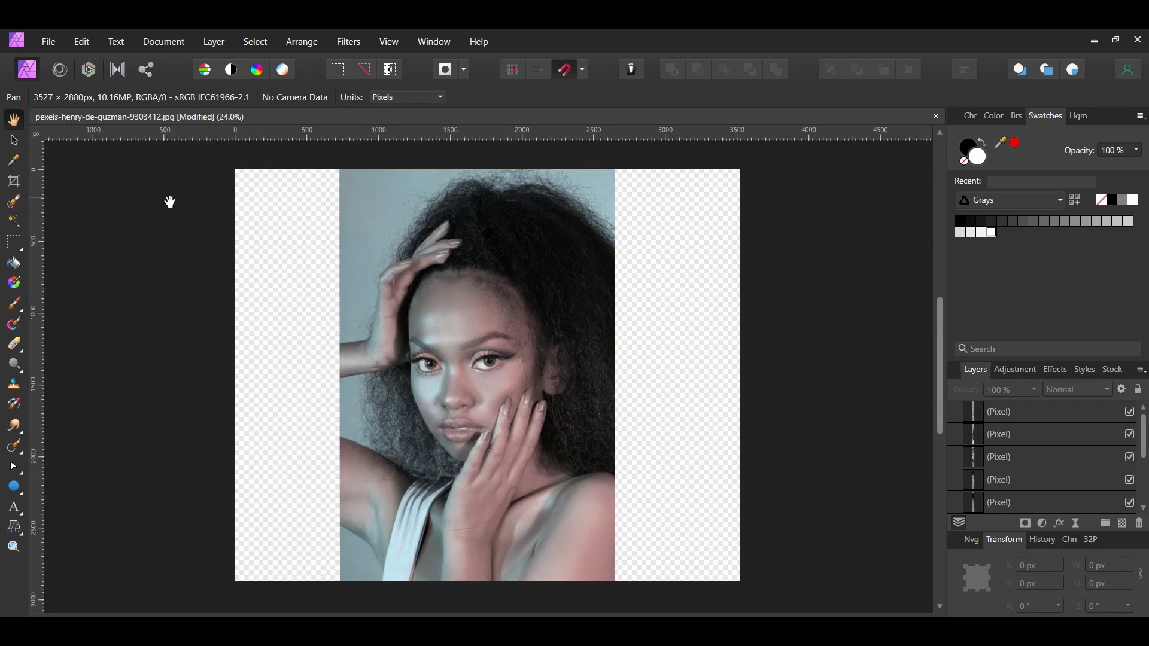
Step: Add a pixel layer beneath the strips and fill it with black
{"action": "left_click", "coordinate": [1124, 526]}
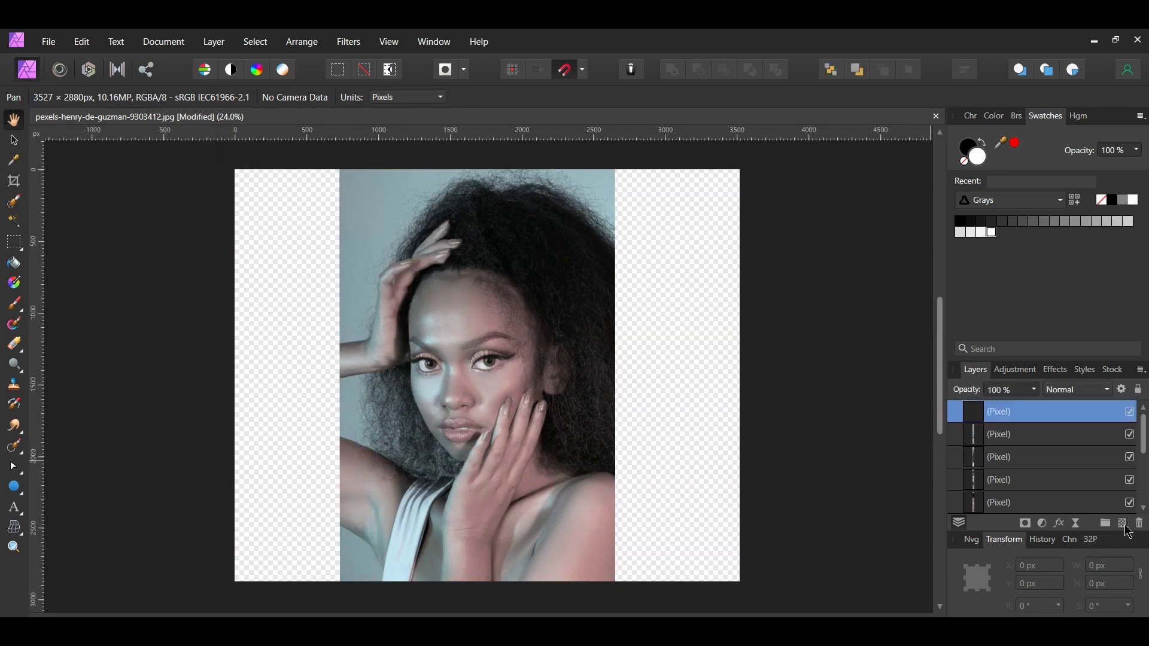
{"action": "left_click_drag", "start_coordinate": [956, 413], "coordinate": [956, 456]}
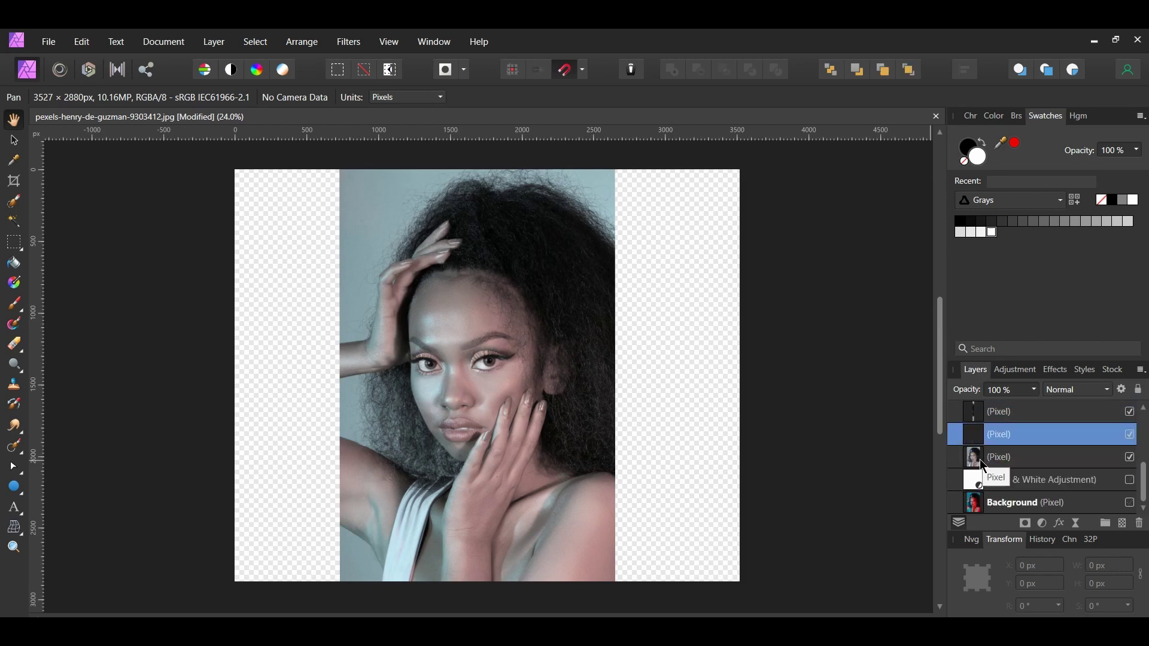
{"action": "left_click", "coordinate": [79, 42]}
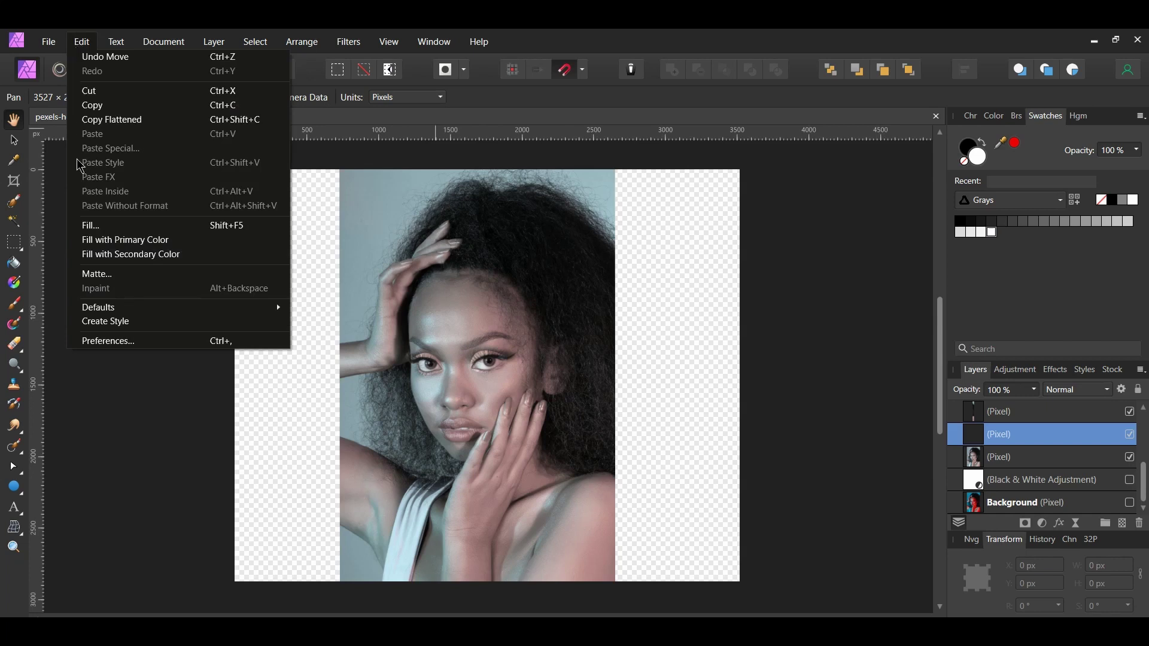
{"action": "left_click", "coordinate": [116, 256]}
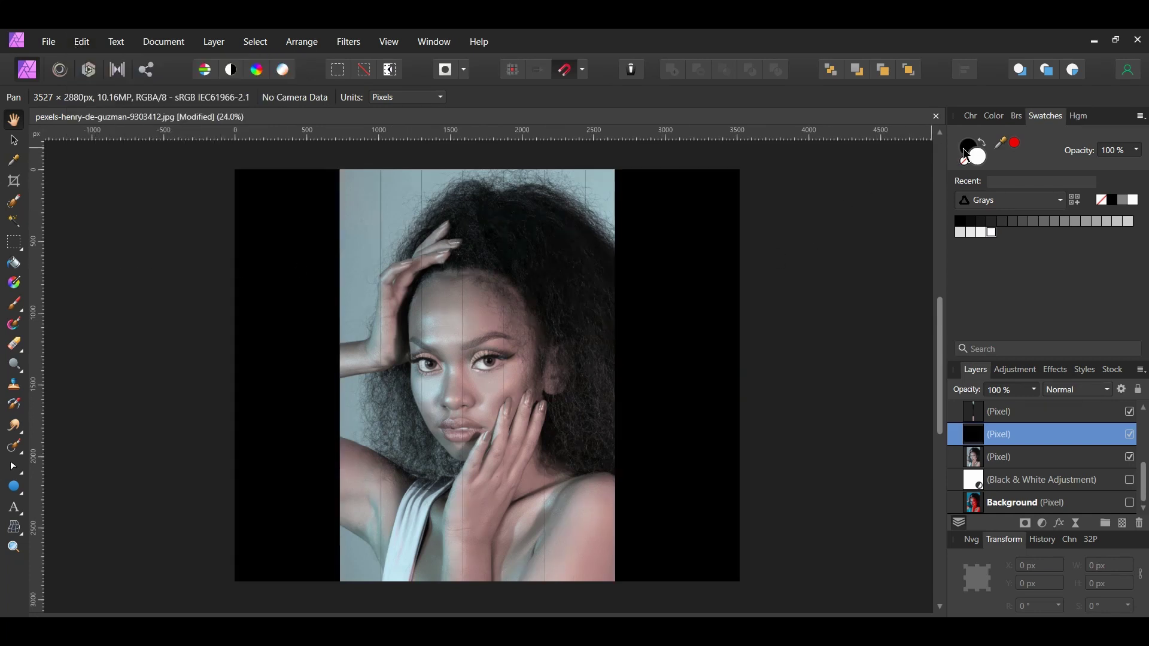
{"action": "key", "text": "v"}
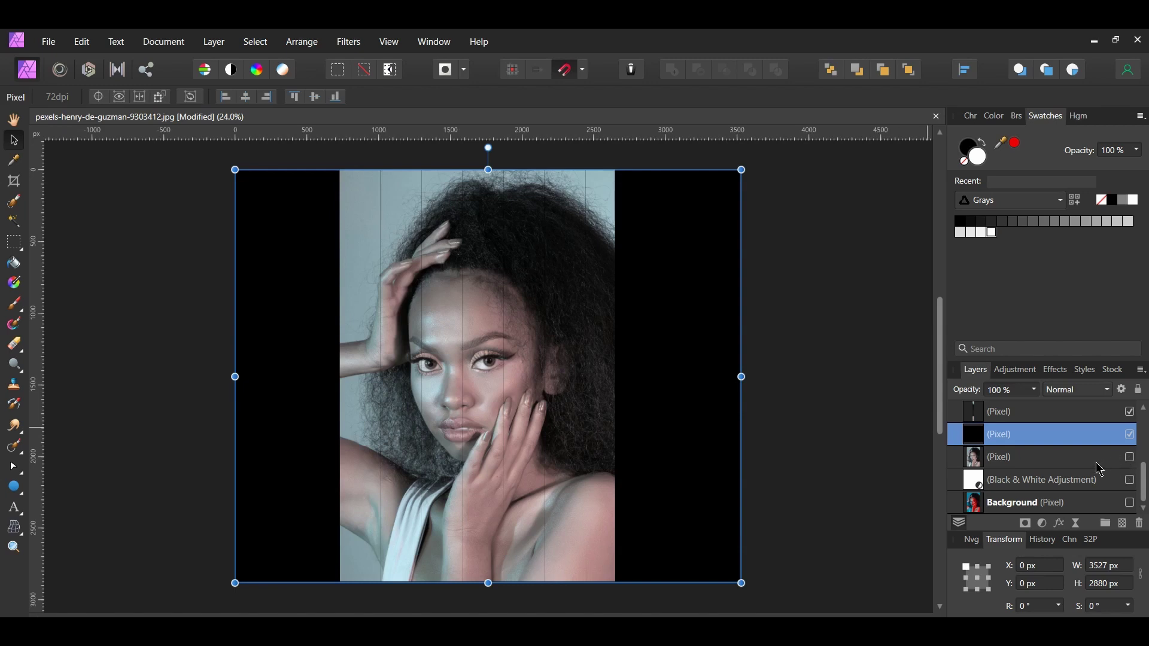
Step: Move the outer strips to the canvas edges and spread the others apart with black gaps
{"action": "left_click", "coordinate": [604, 467]}
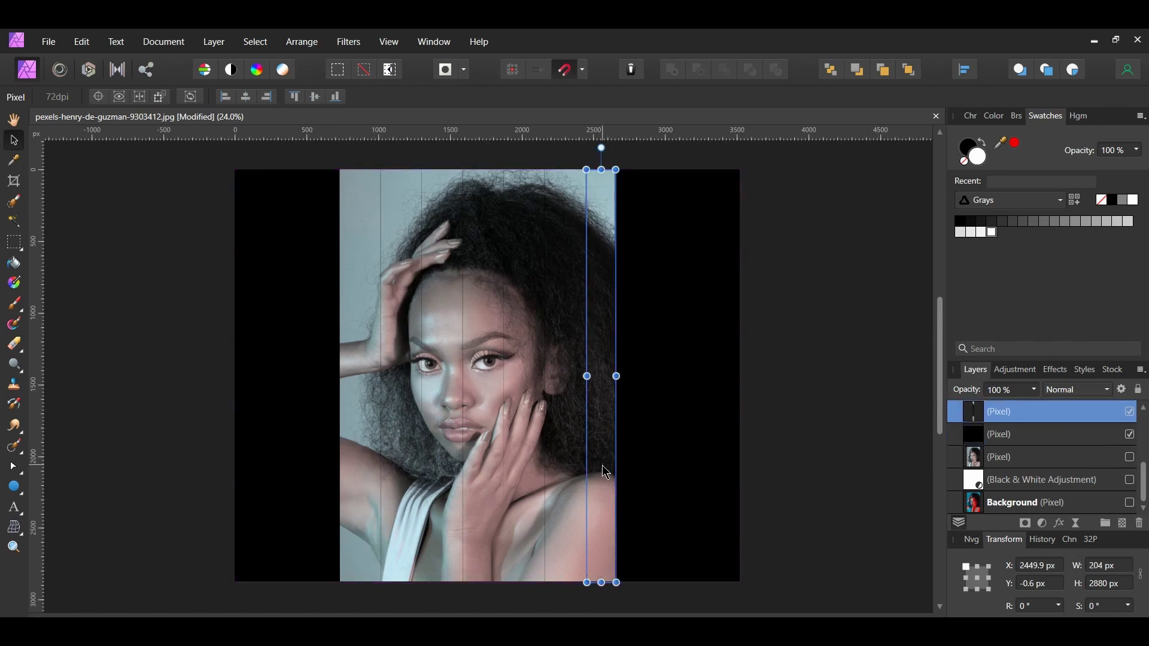
{"action": "left_click_drag", "start_coordinate": [602, 467], "coordinate": [724, 468]}
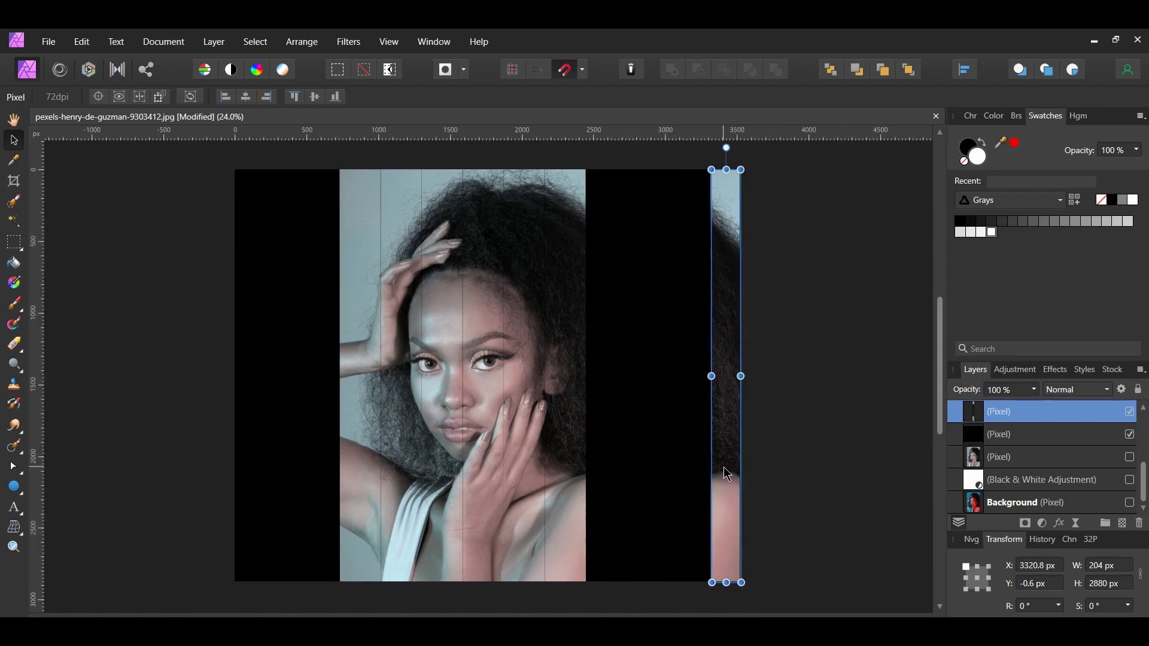
{"action": "left_click", "coordinate": [366, 470]}
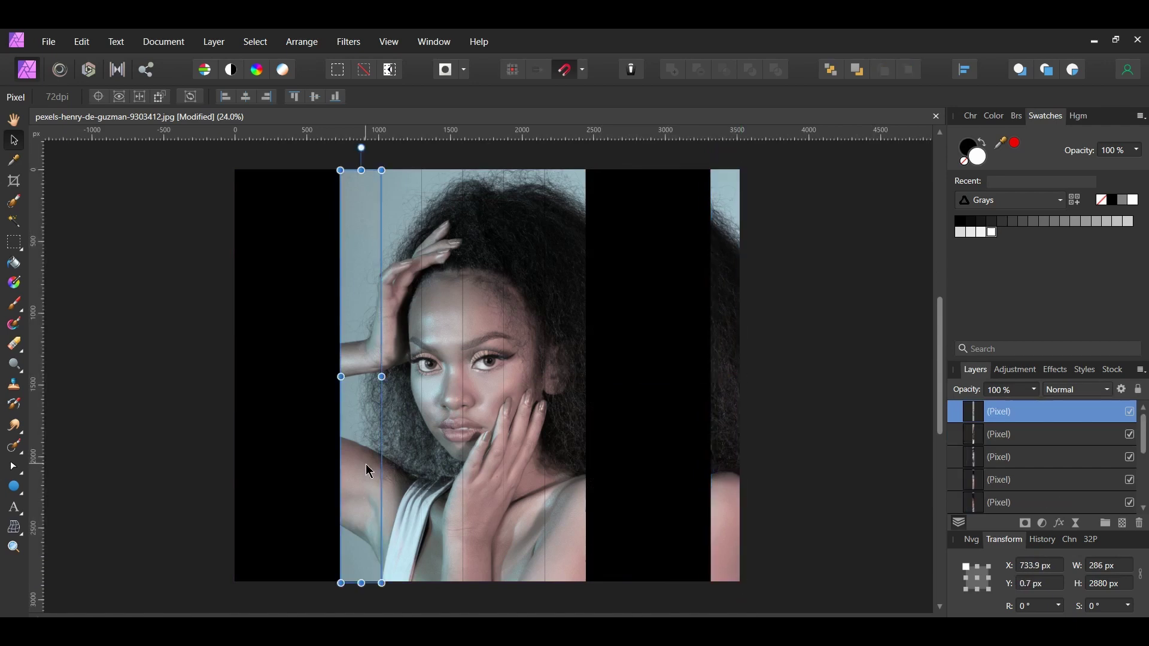
{"action": "left_click_drag", "start_coordinate": [367, 470], "coordinate": [260, 468]}
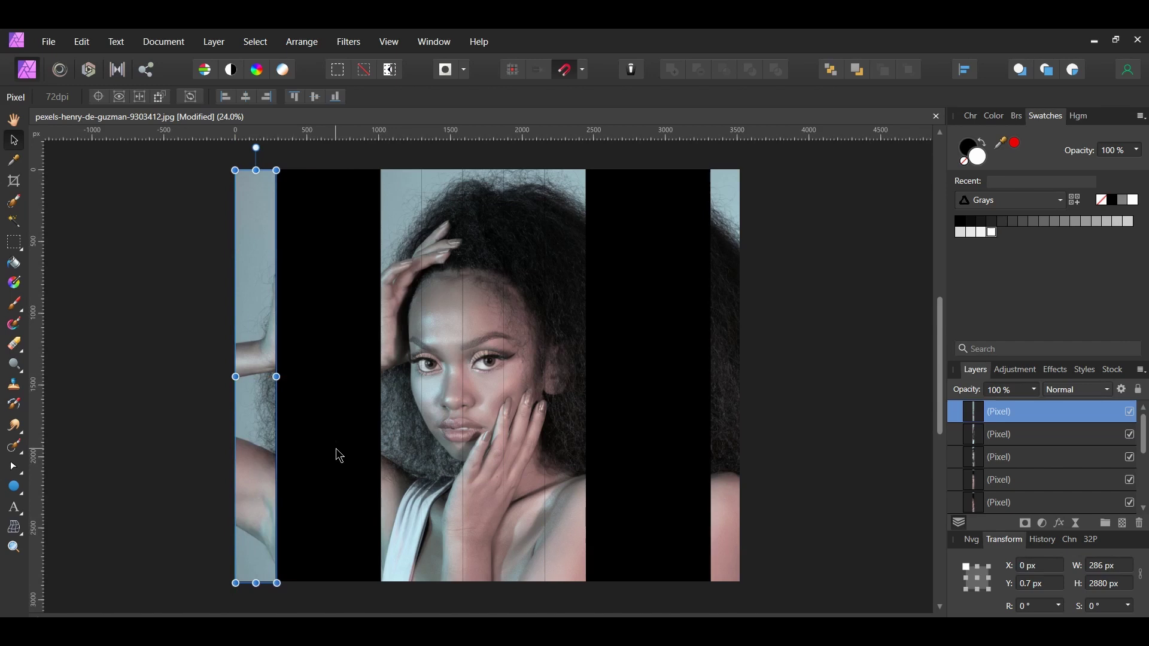
{"action": "left_click_drag", "start_coordinate": [565, 464], "coordinate": [662, 464]}
{"action": "left_click_drag", "start_coordinate": [400, 440], "coordinate": [322, 440]}
{"action": "left_click_drag", "start_coordinate": [522, 443], "coordinate": [569, 443]}
{"action": "left_click_drag", "start_coordinate": [436, 443], "coordinate": [405, 444]}
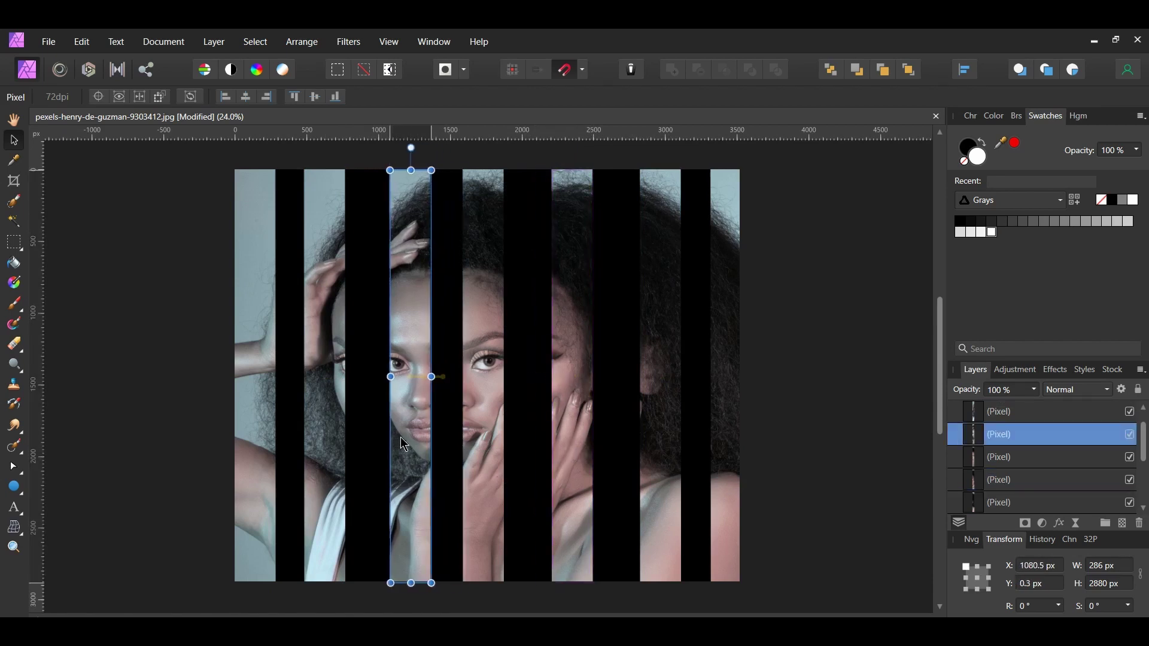
Step: Select all seven strip layers and distribute them with Space Horizontally
{"action": "left_click", "coordinate": [1019, 411]}
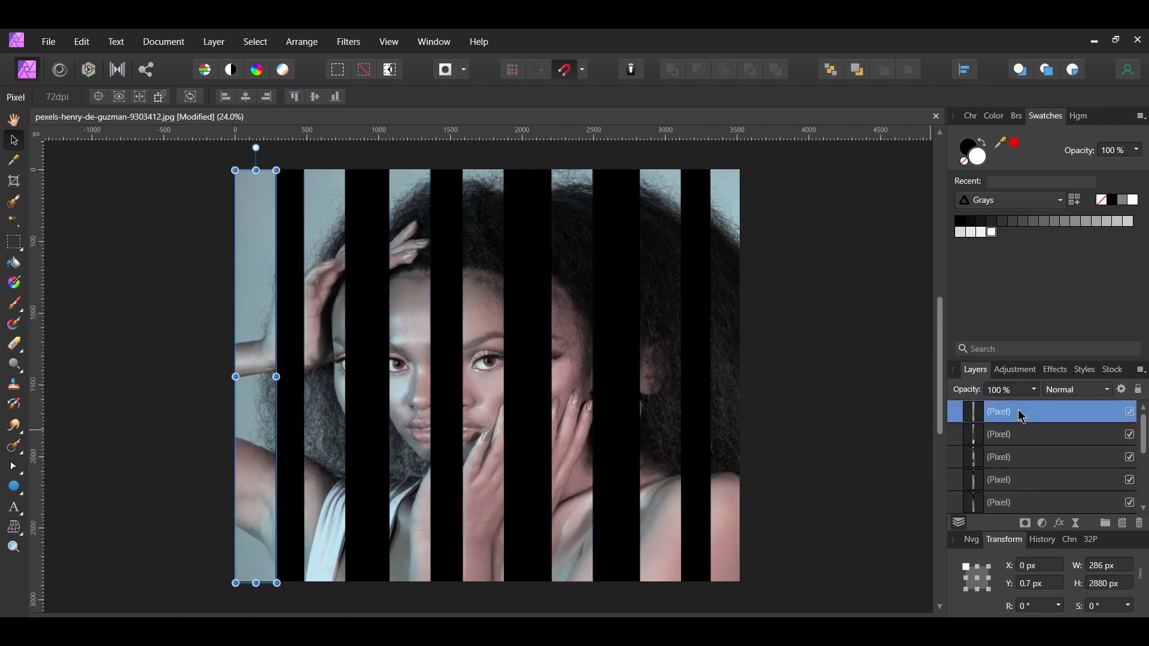
{"action": "scroll", "coordinate": [1019, 413], "scroll_direction": "down", "scroll_amount": 3}
{"action": "left_click", "coordinate": [1020, 417], "text": "shift"}
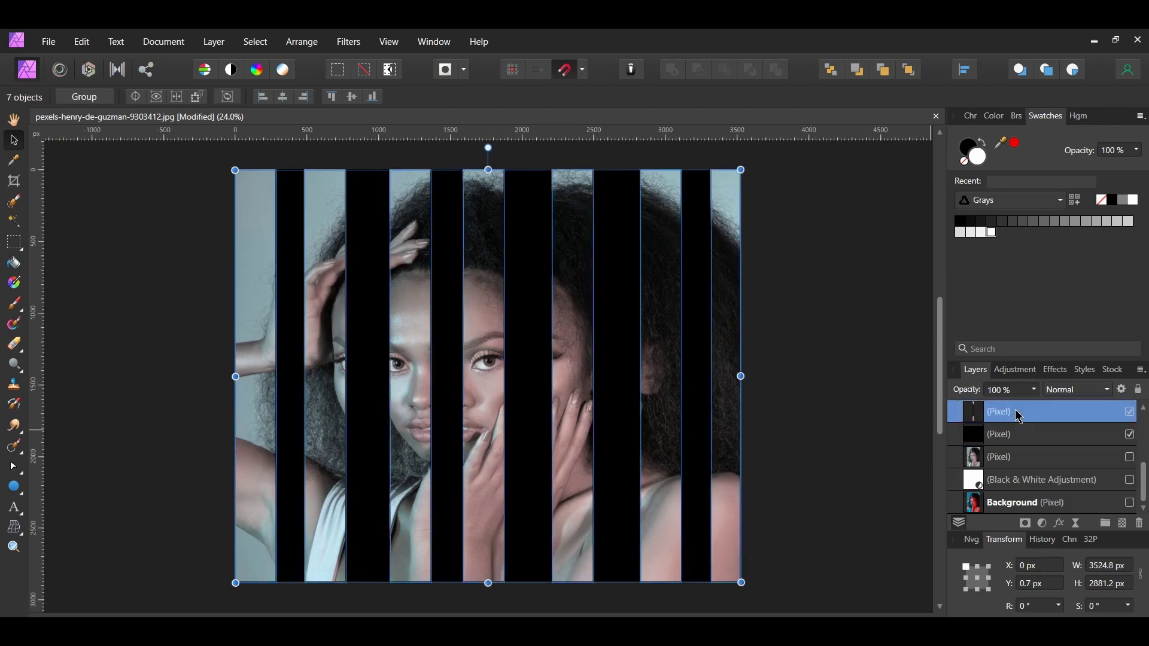
{"action": "left_click", "coordinate": [962, 71]}
{"action": "left_click", "coordinate": [1029, 118]}
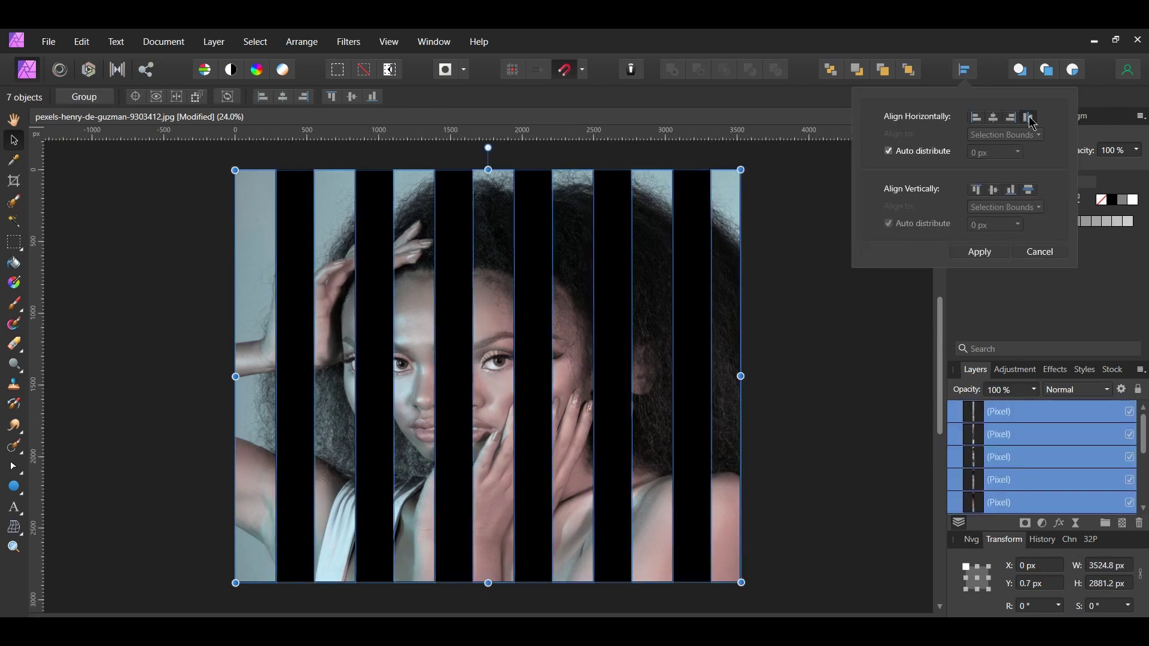
{"action": "left_click", "coordinate": [997, 254]}
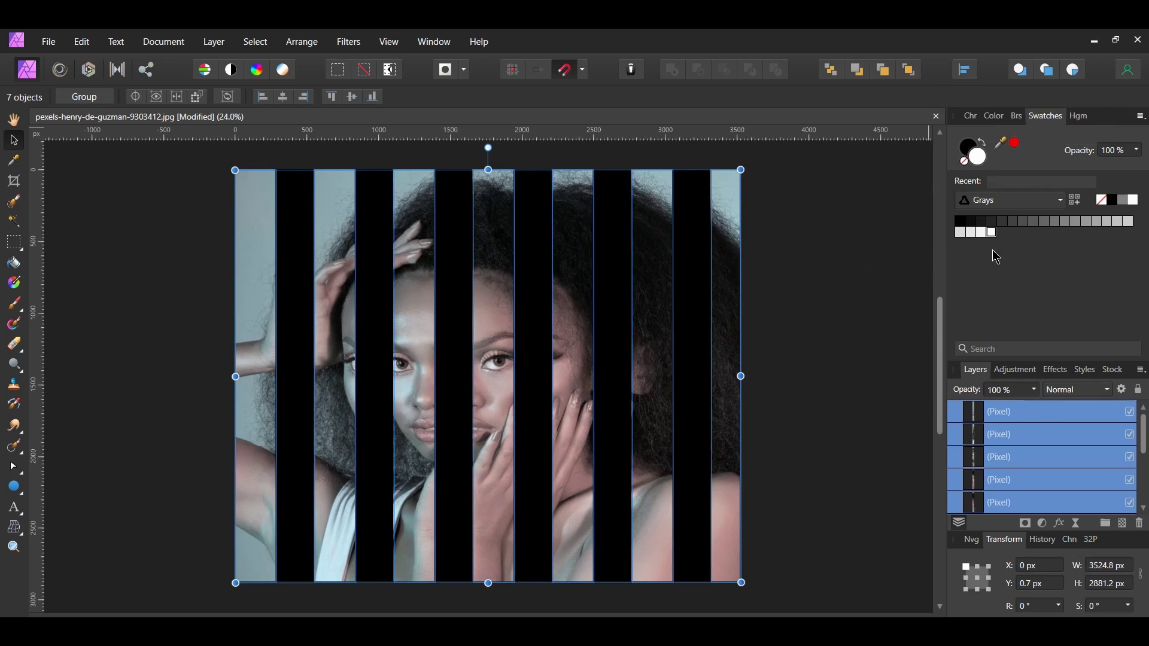
Step: Group the seven strips twice, naming the lower group Bottom and the upper group Top
{"action": "key", "text": "ctrl+g"}
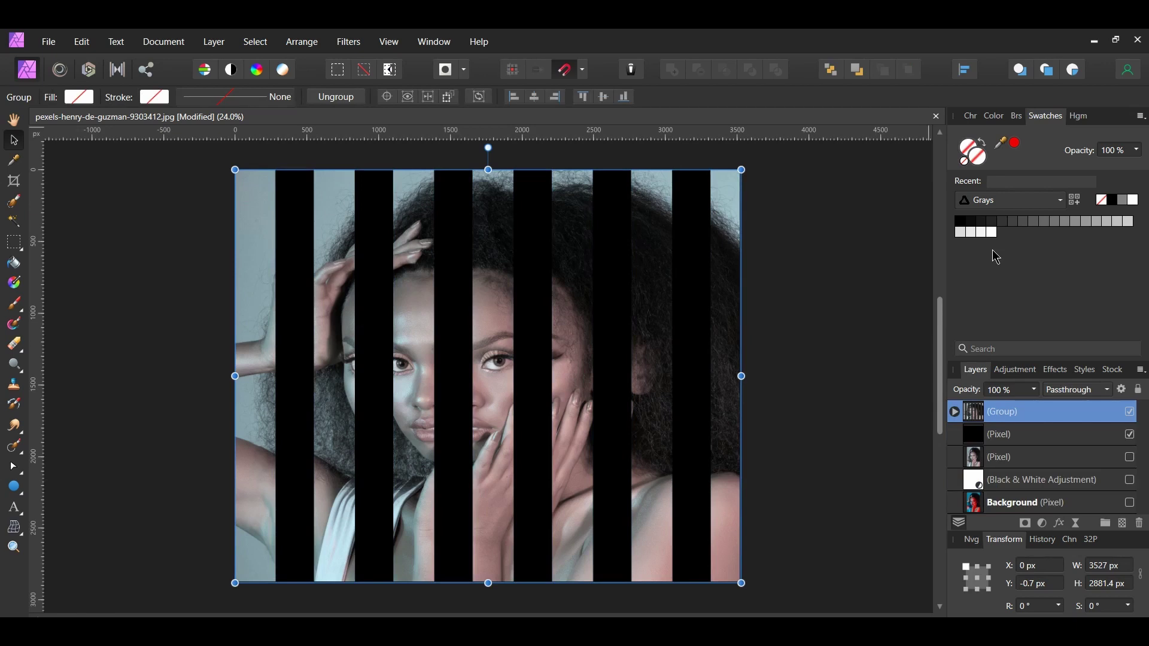
{"action": "key", "text": "ctrl+g"}
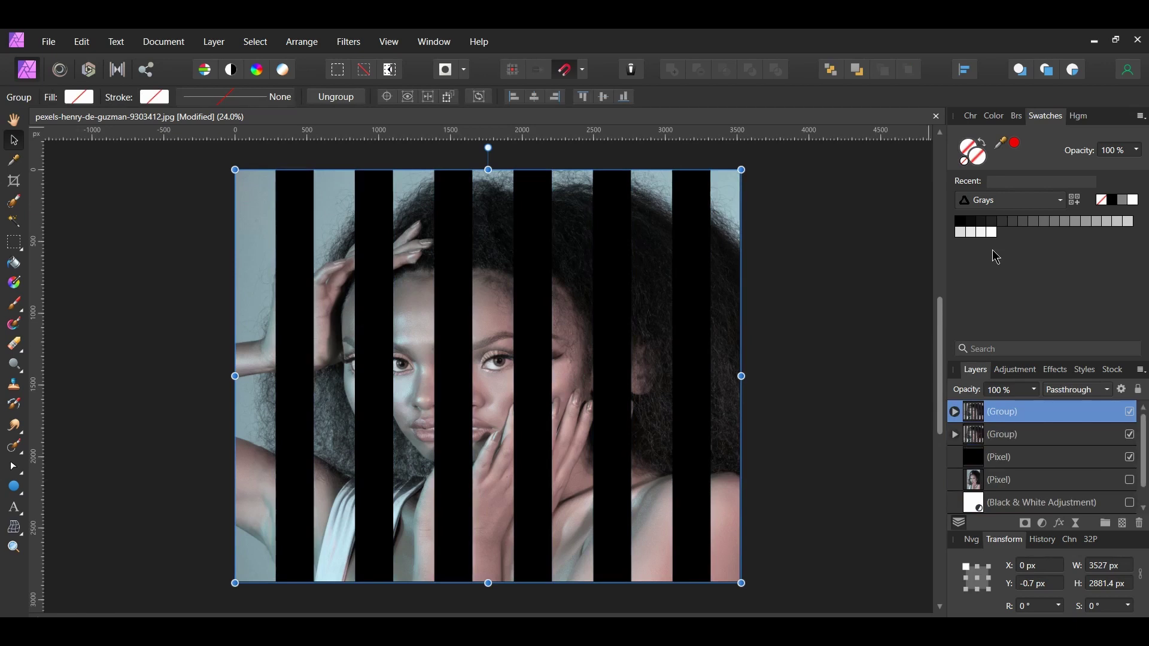
{"action": "double_click", "coordinate": [1012, 435]}
{"action": "type", "text": "Bottom"}
{"action": "key", "text": "Return"}
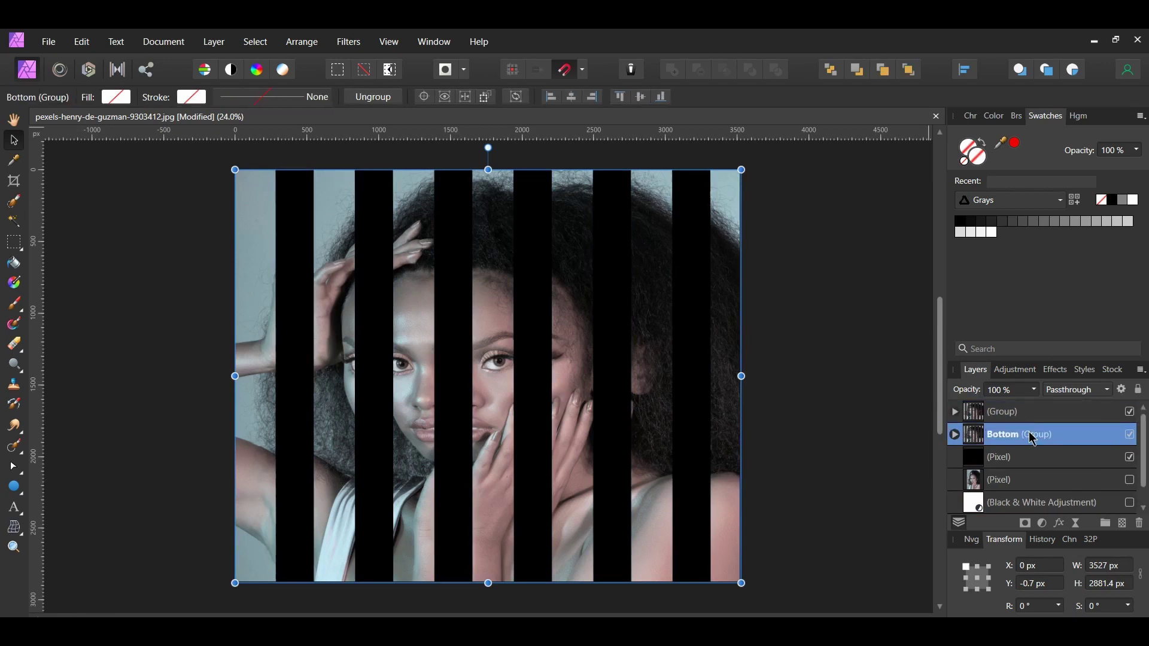
{"action": "double_click", "coordinate": [1038, 413]}
{"action": "type", "text": "Top"}
{"action": "key", "text": "Return"}
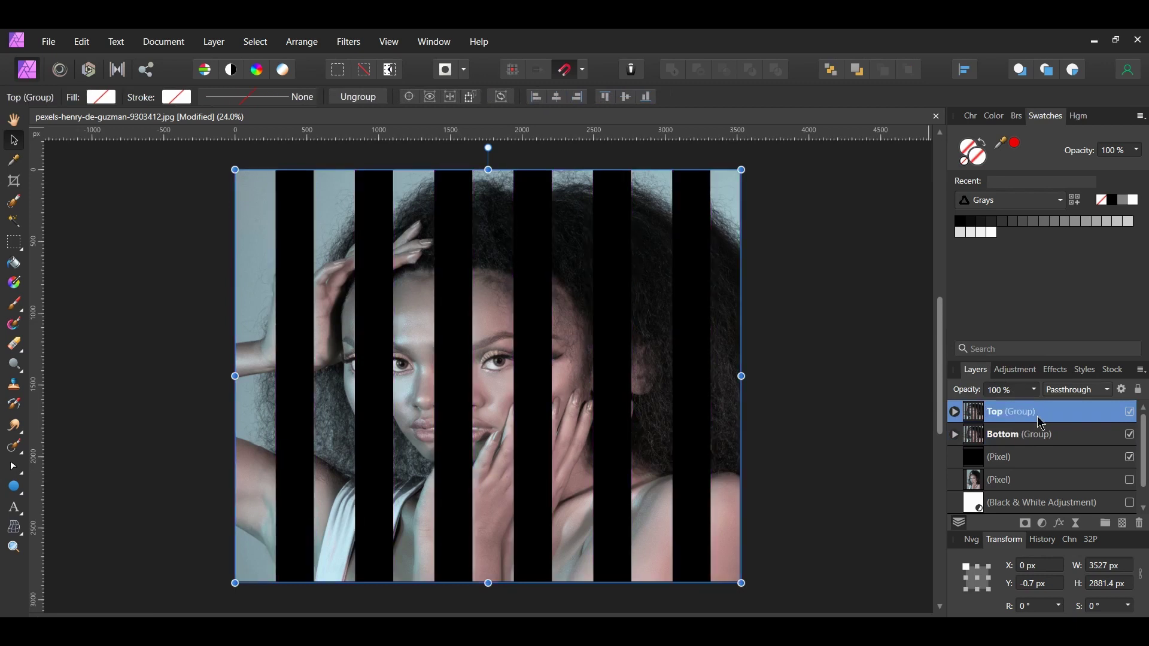
{"action": "left_click", "coordinate": [996, 441]}
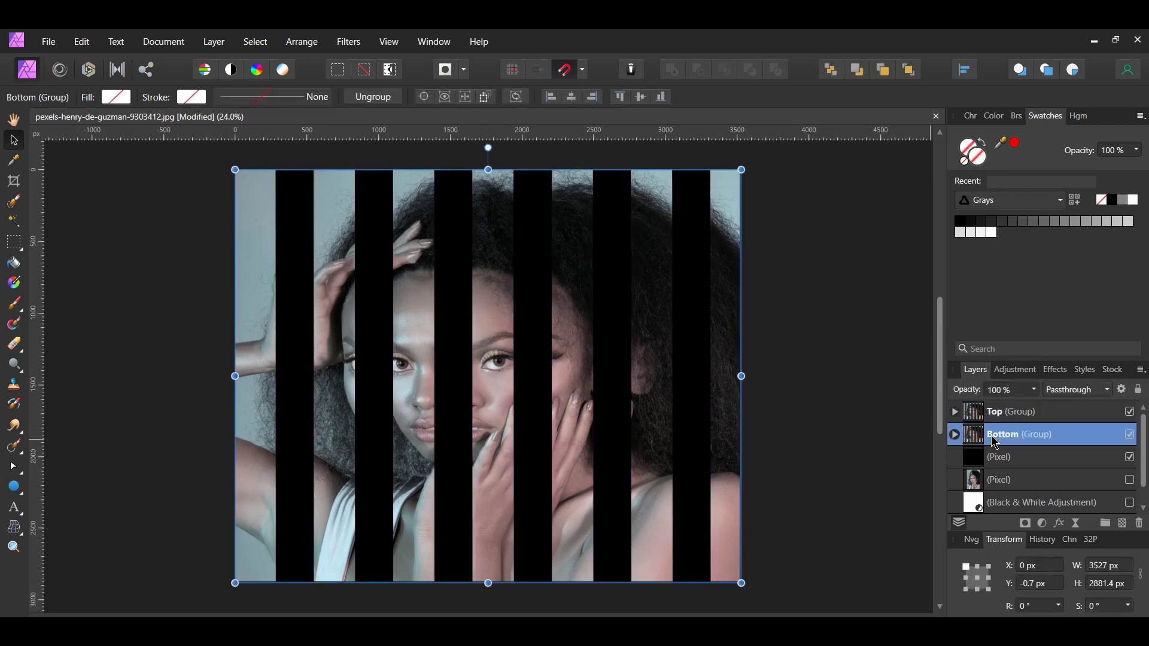
Step: Apply a 5 px Gaussian Blur to the Bottom group and shift it left to X -276.5 px
{"action": "left_click", "coordinate": [349, 42]}
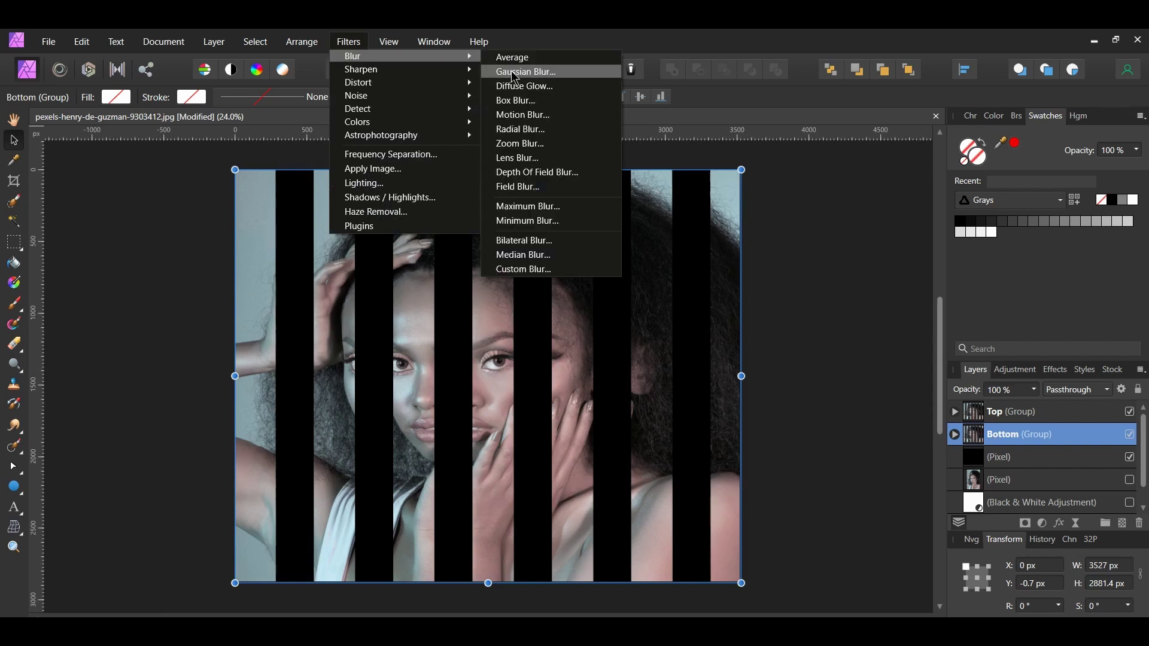
{"action": "left_click", "coordinate": [513, 73]}
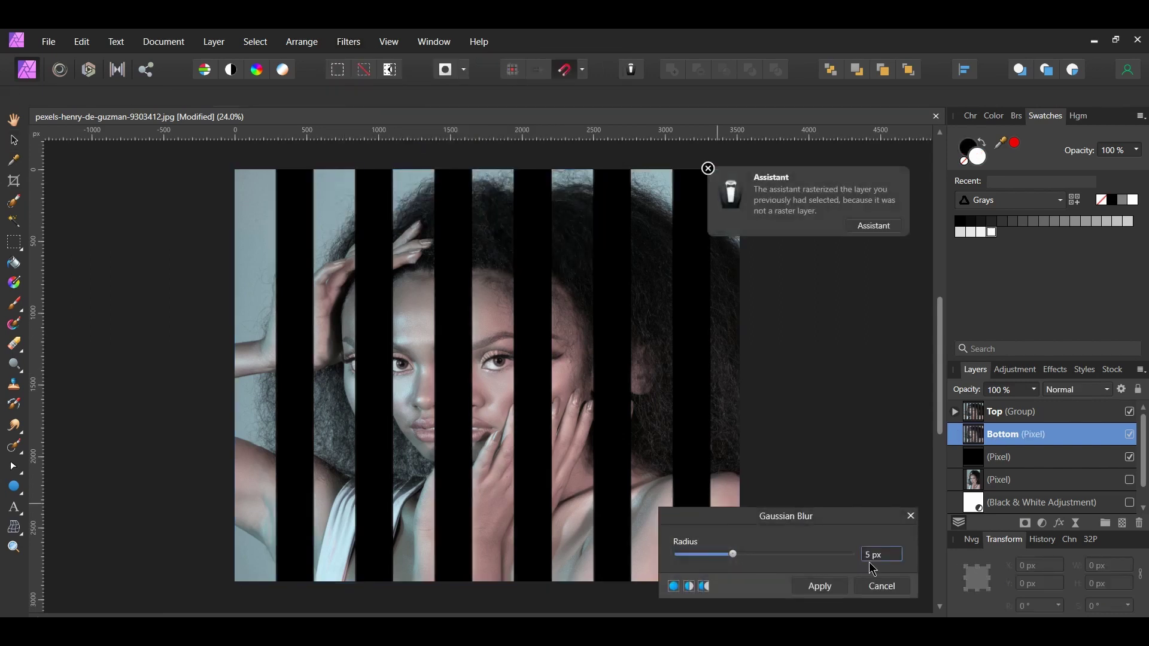
{"action": "left_click", "coordinate": [820, 586]}
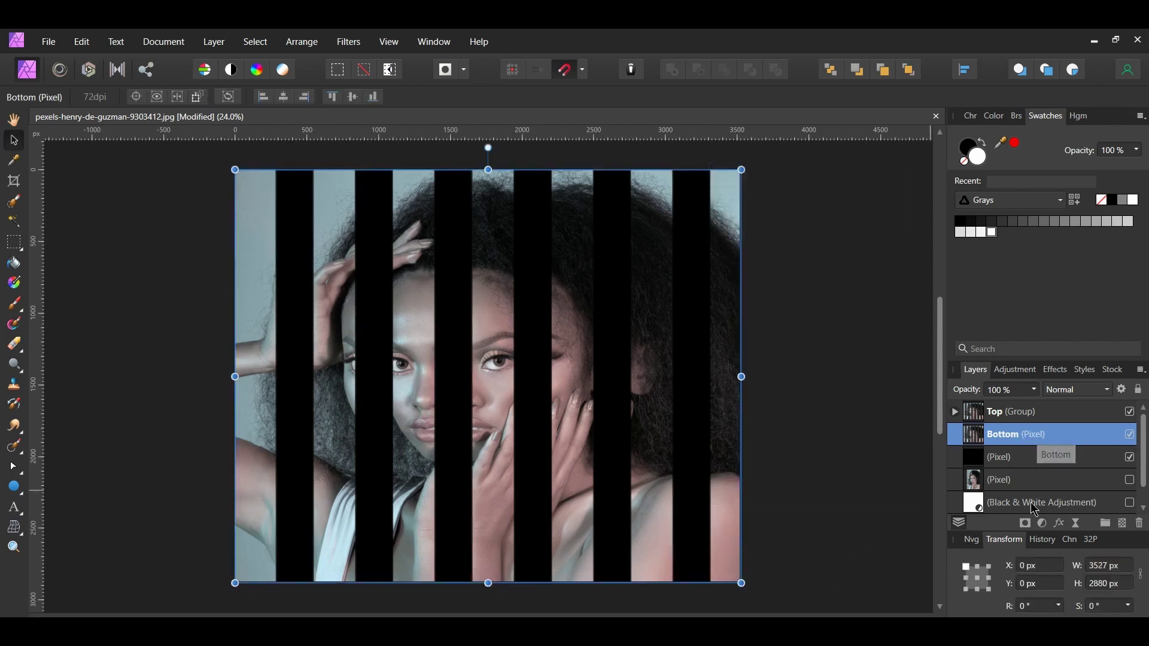
{"action": "left_click_drag", "start_coordinate": [576, 444], "coordinate": [536, 443]}
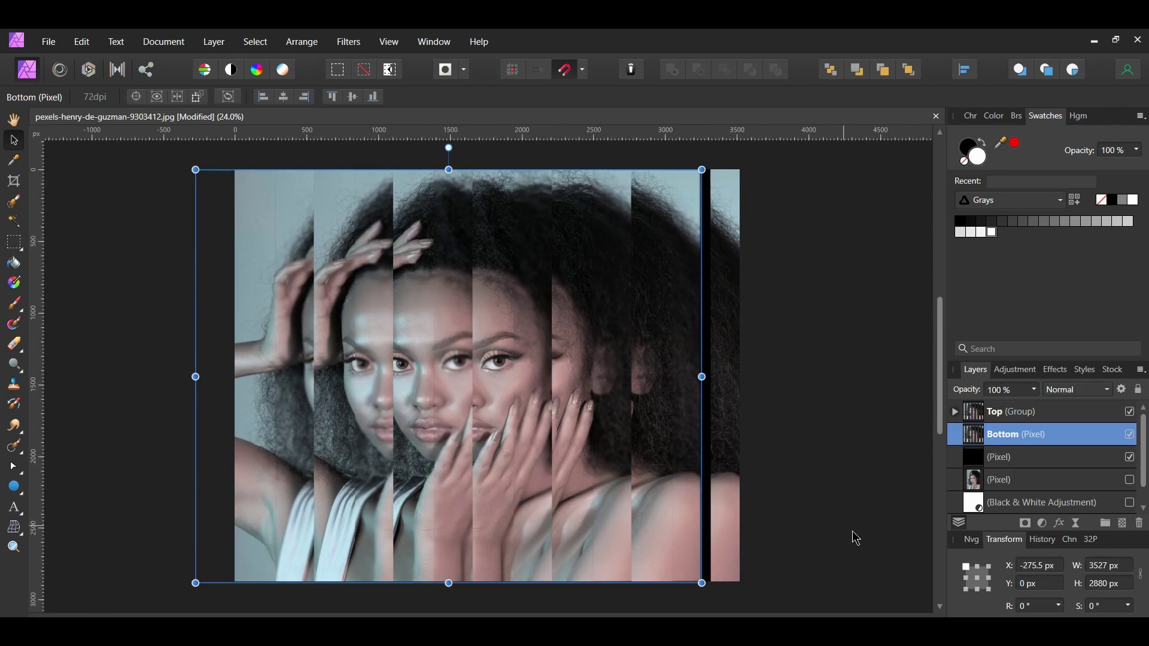
{"action": "key", "text": "Left"}
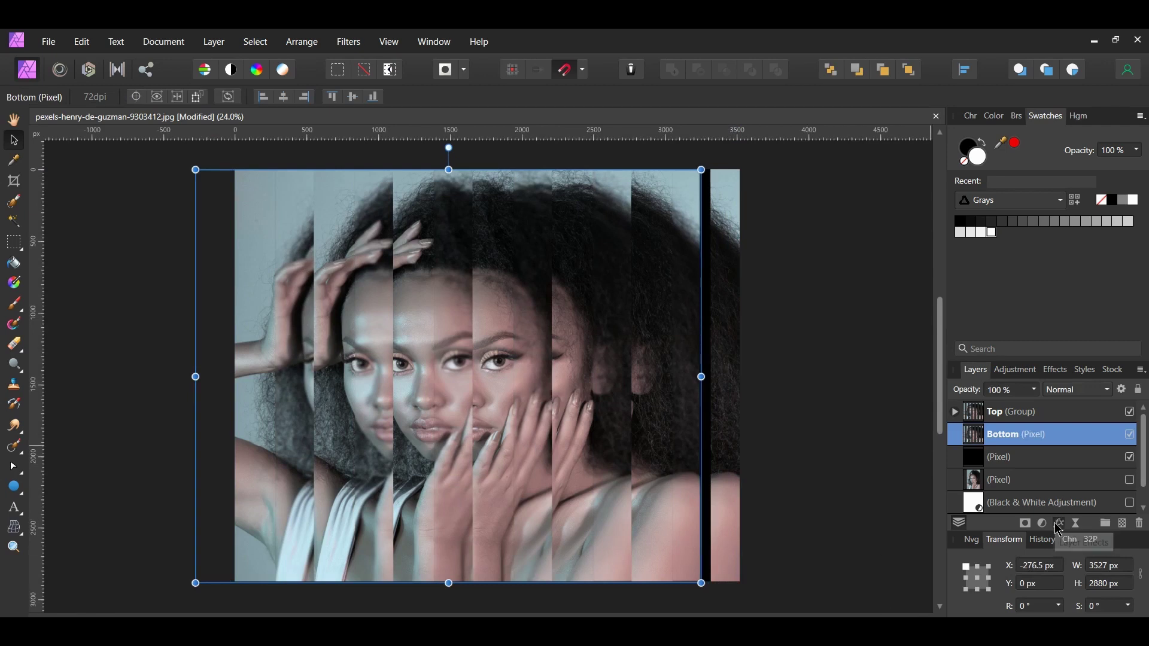
Step: Add a black Color Overlay layer effect at 40% opacity to the Bottom layer
{"action": "left_click", "coordinate": [1059, 525]}
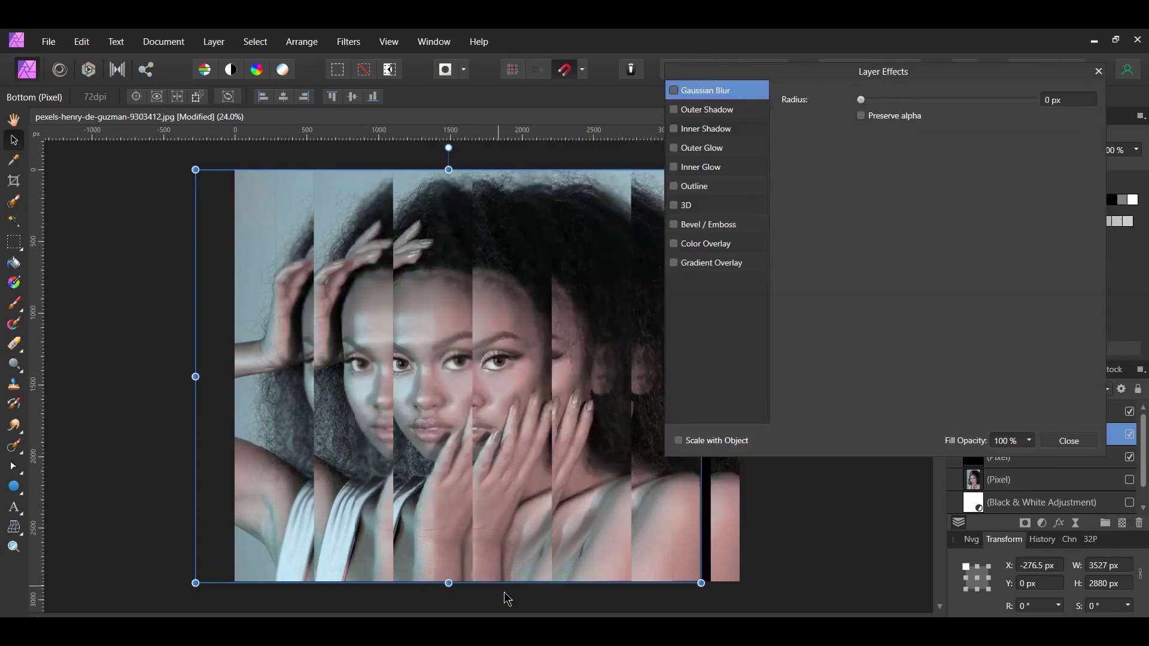
{"action": "scroll", "coordinate": [508, 599], "scroll_direction": "right", "scroll_amount": 3}
{"action": "left_click", "coordinate": [674, 243]}
{"action": "left_click", "coordinate": [703, 249]}
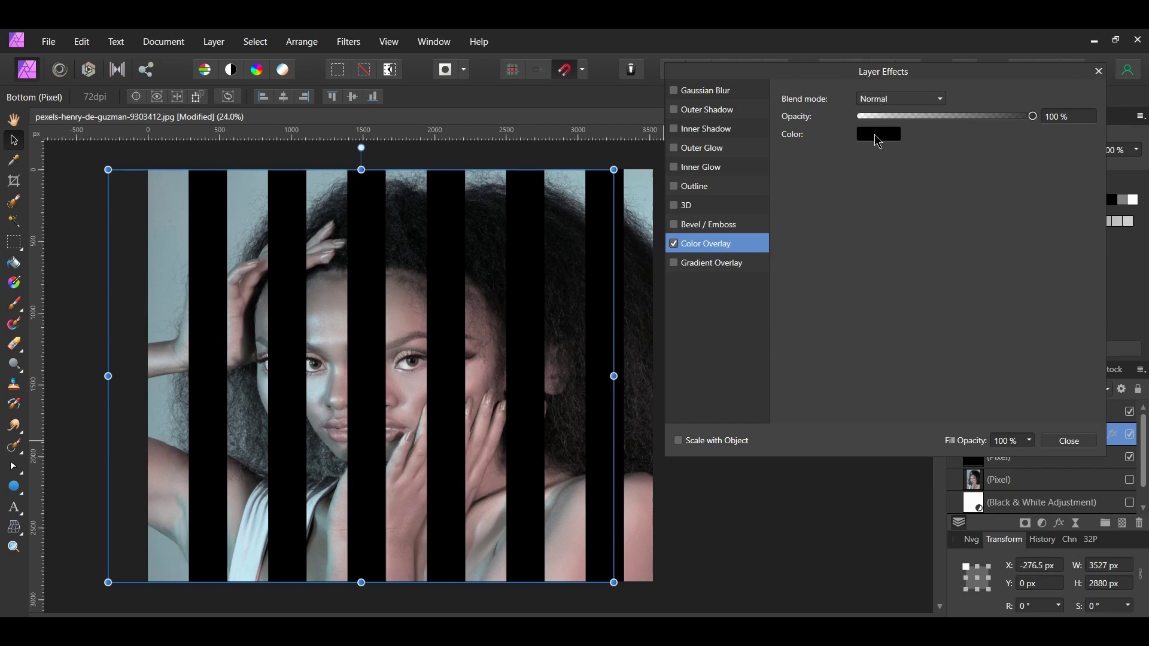
{"action": "left_click", "coordinate": [1065, 118]}
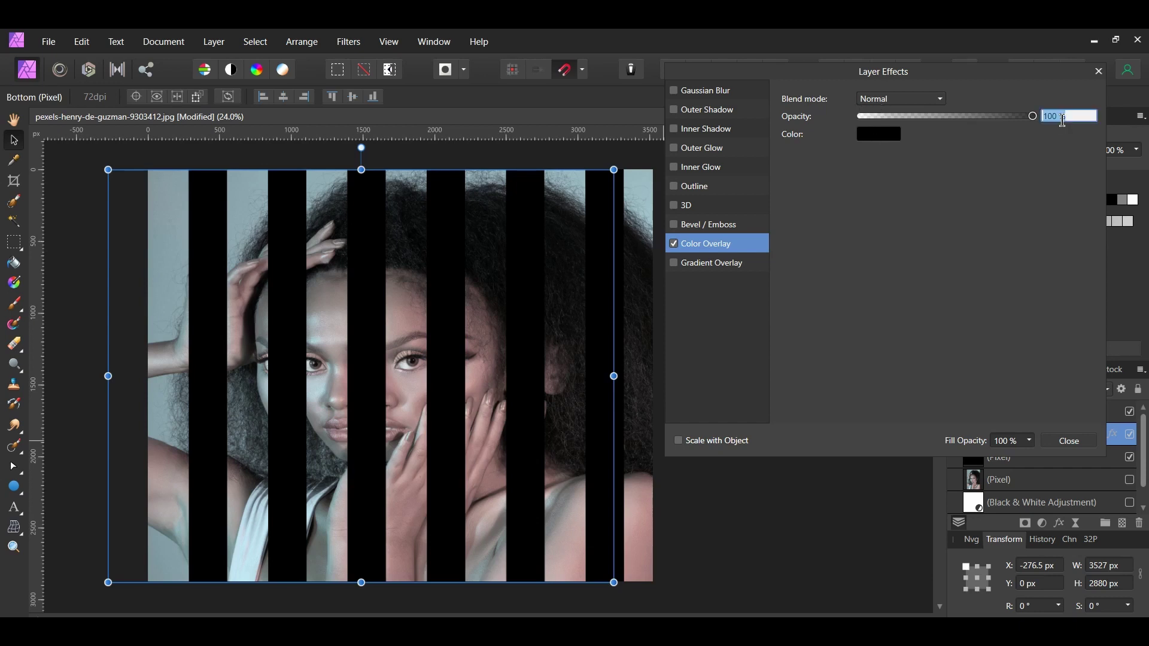
{"action": "type", "text": "40"}
{"action": "key", "text": "Return"}
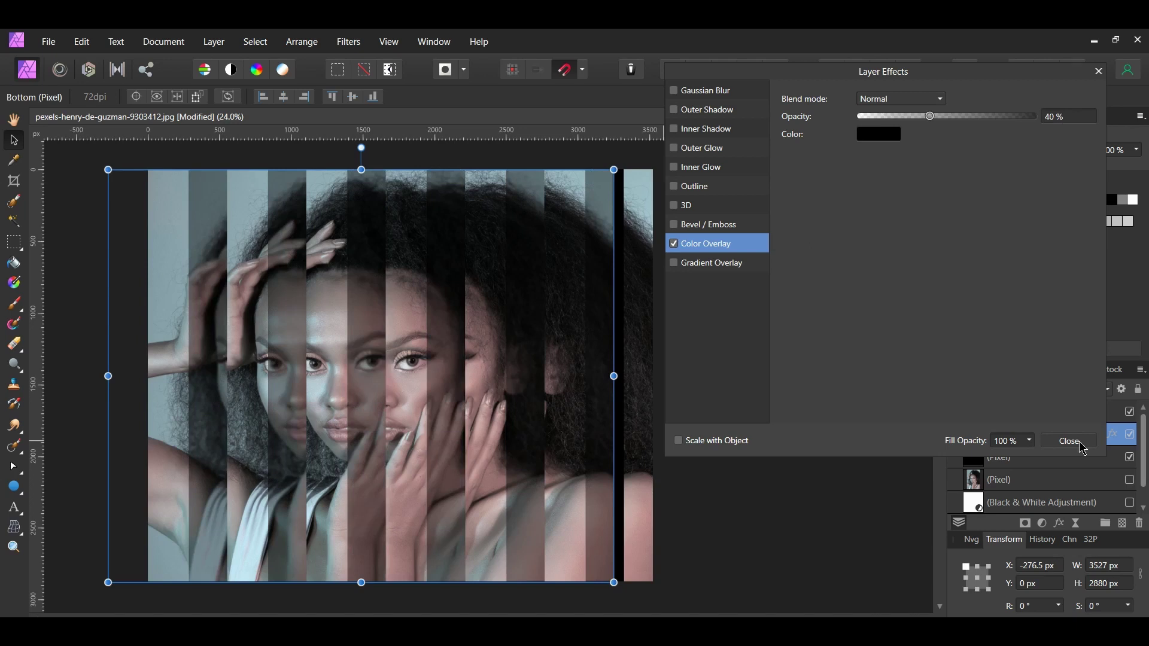
Step: Enable an Outer Bevel/Emboss effect on the Top group
{"action": "left_click", "coordinate": [1081, 442]}
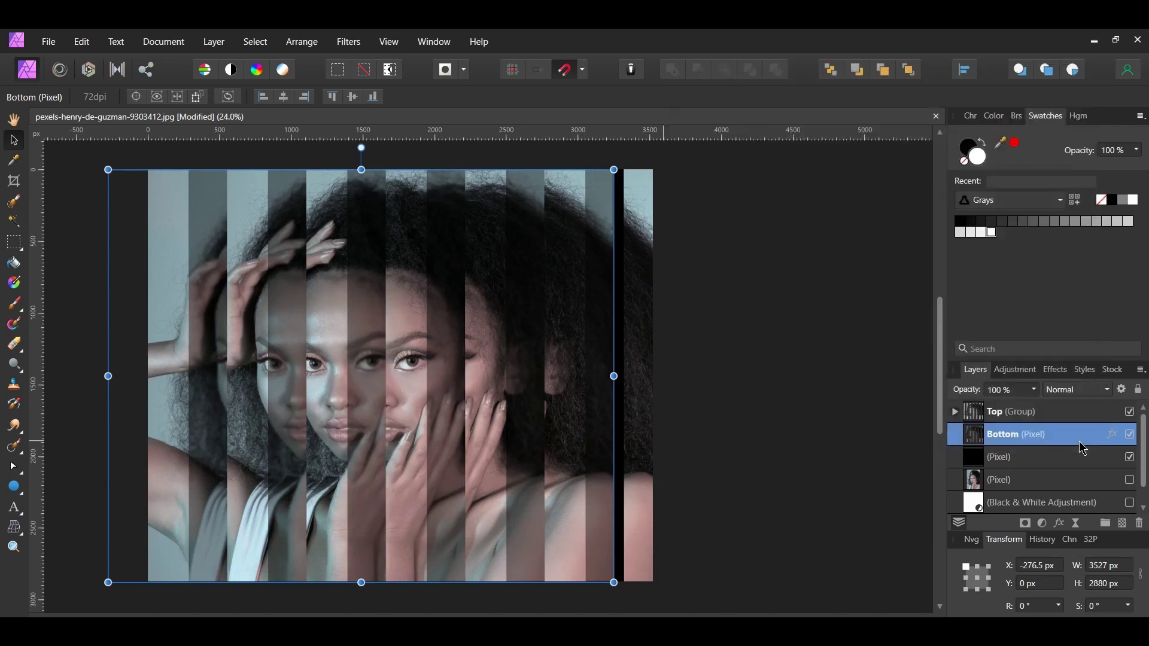
{"action": "left_click", "coordinate": [1053, 417]}
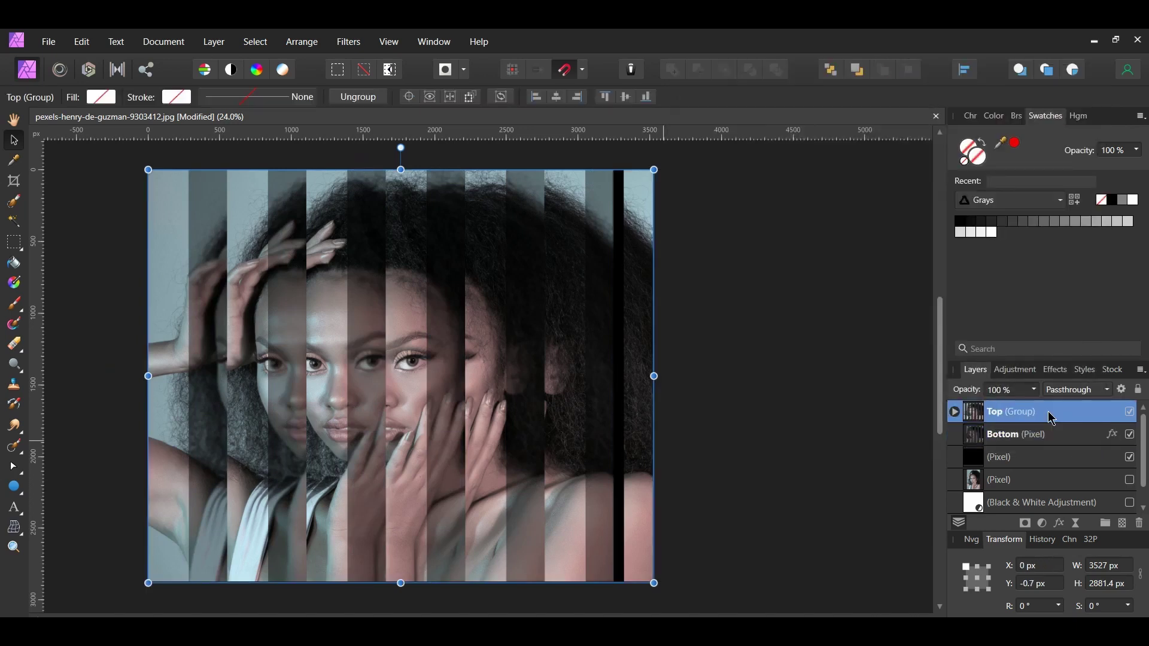
{"action": "left_click", "coordinate": [1059, 524]}
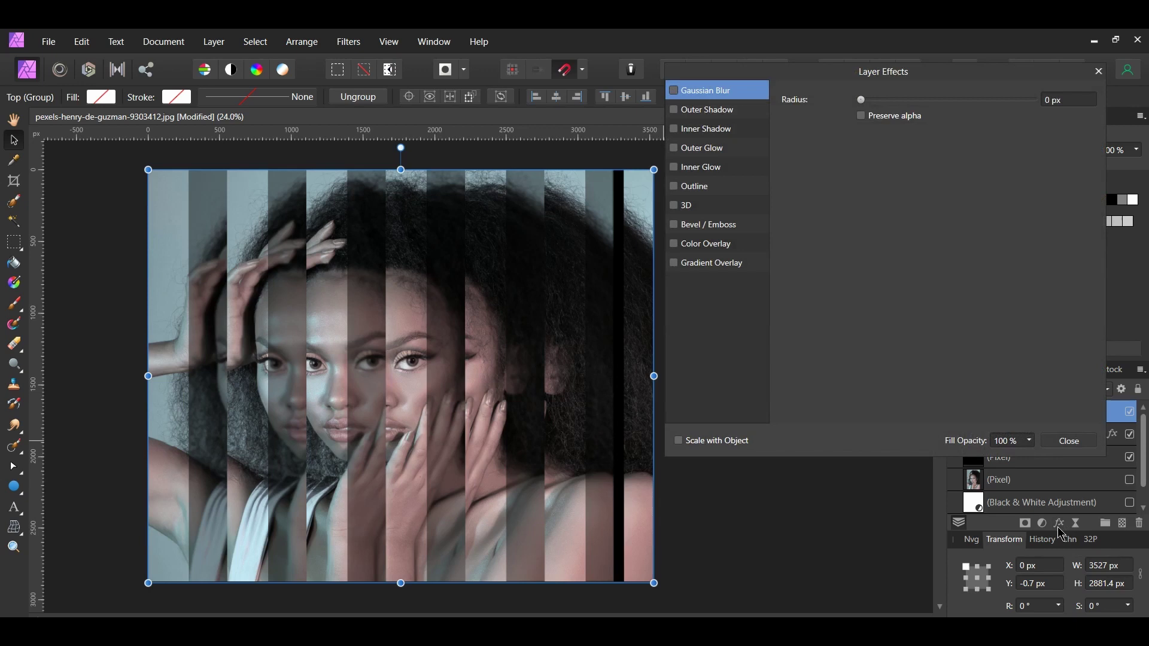
{"action": "left_click", "coordinate": [674, 224]}
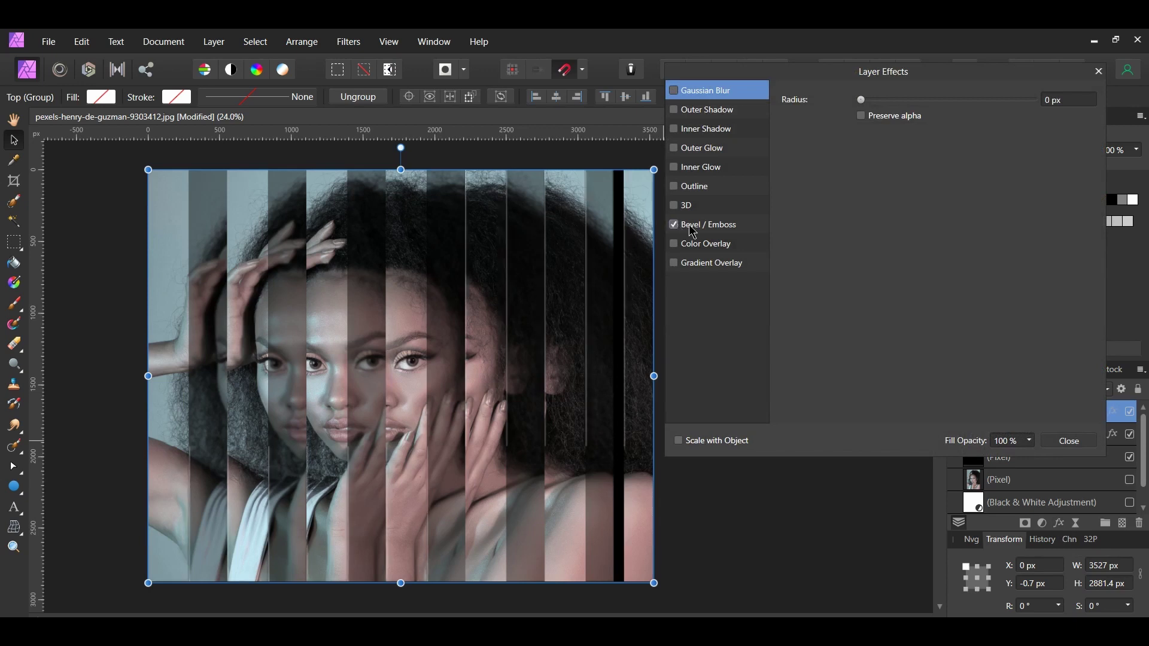
{"action": "left_click", "coordinate": [721, 233]}
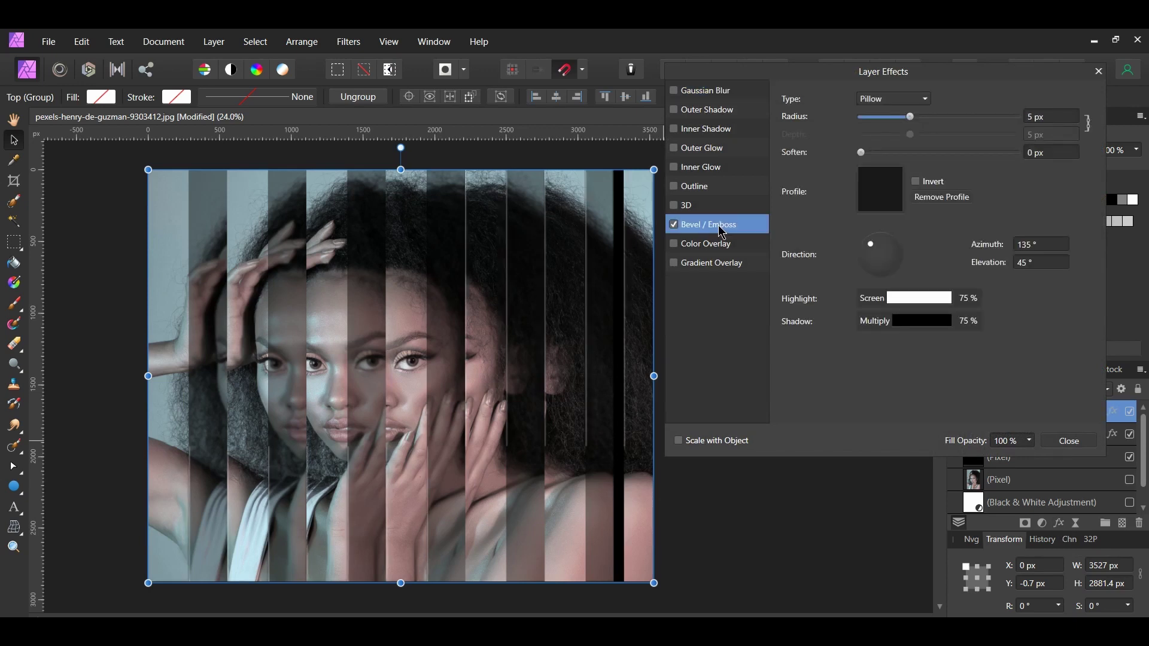
{"action": "left_click", "coordinate": [893, 98]}
{"action": "left_click", "coordinate": [908, 131]}
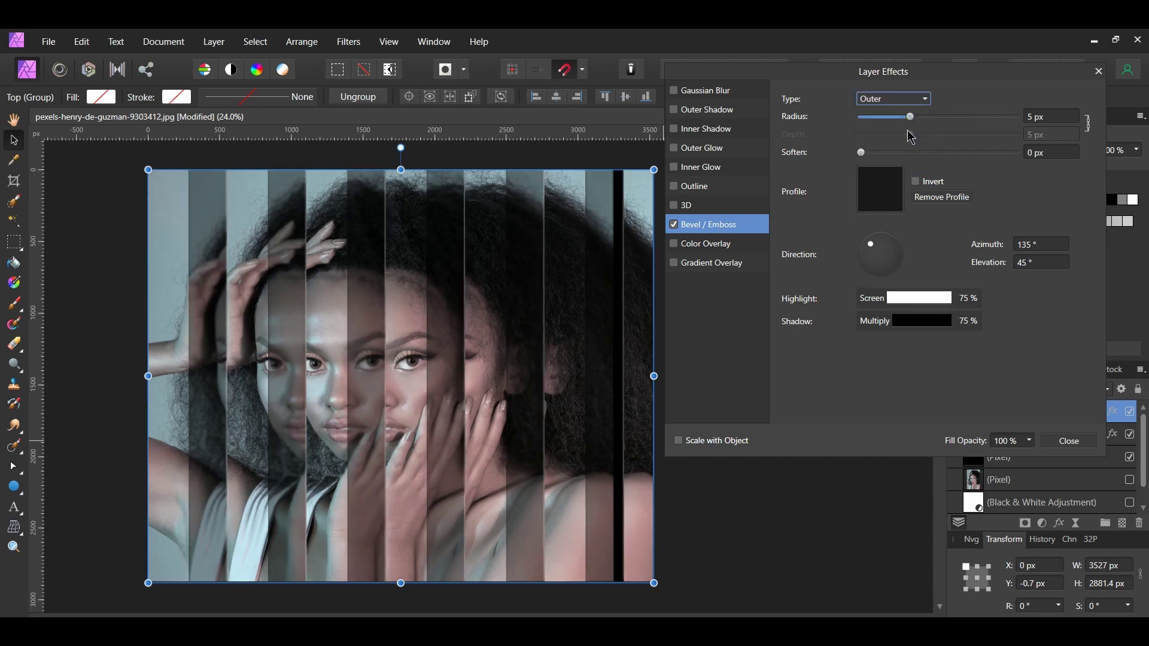
Step: Unlink the bevel values and set Radius 10 px, Depth 100 px and Soften 5 px
{"action": "left_click", "coordinate": [1089, 123]}
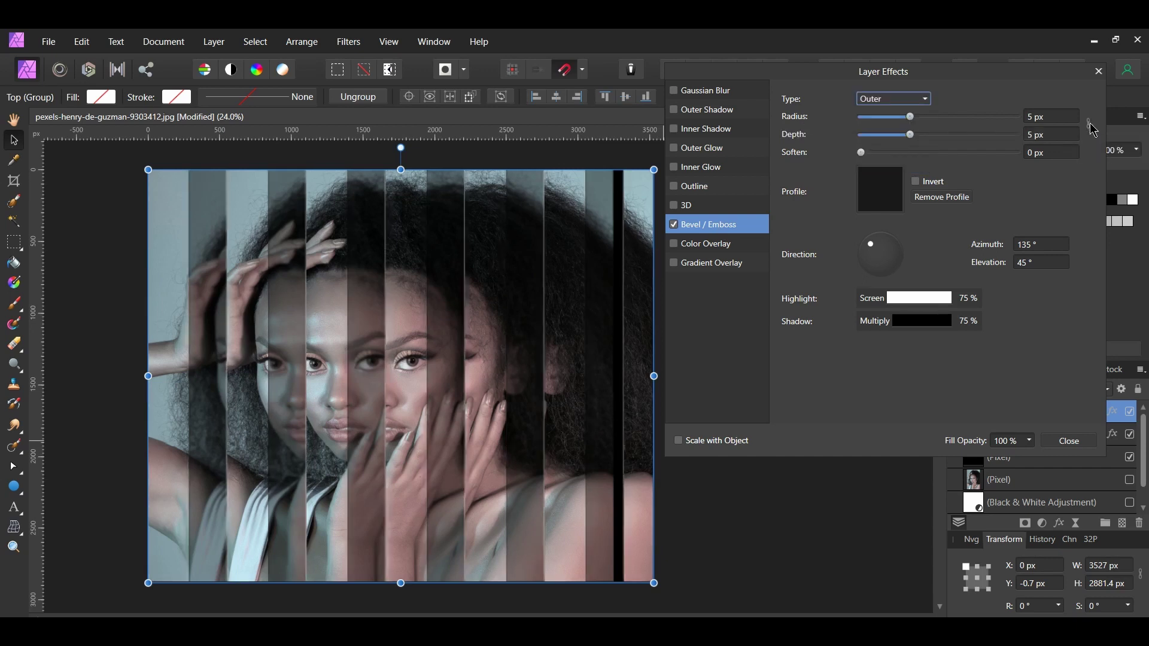
{"action": "left_click", "coordinate": [1056, 116]}
{"action": "type", "text": "10"}
{"action": "key", "text": "Return"}
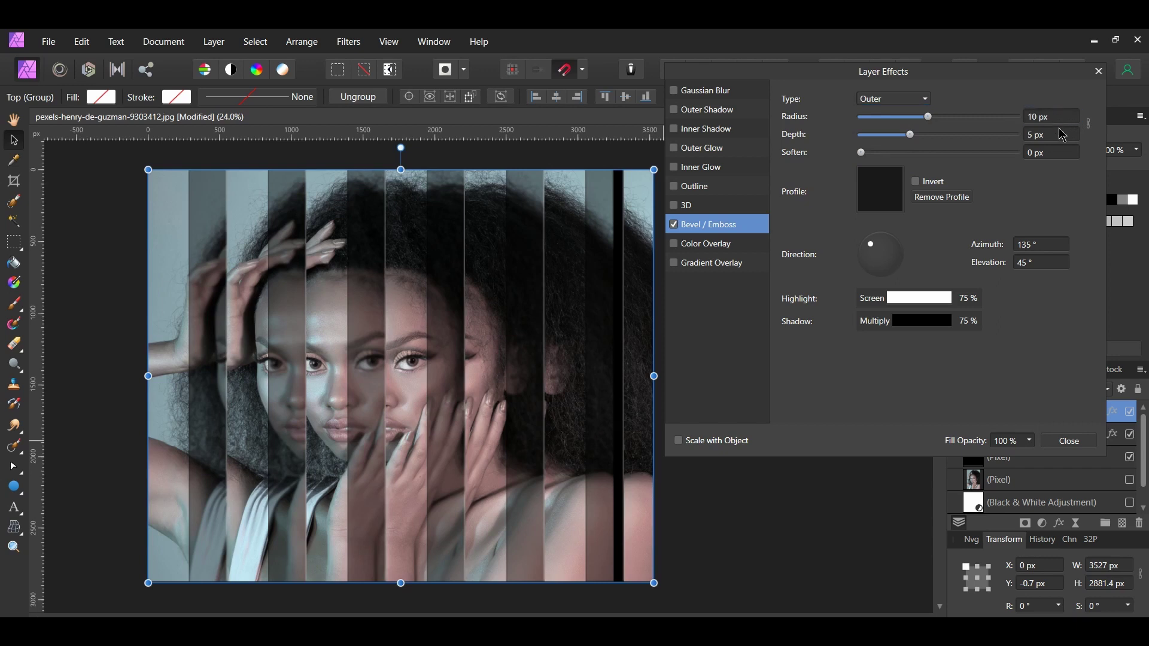
{"action": "left_click", "coordinate": [1059, 133]}
{"action": "type", "text": "100"}
{"action": "key", "text": "Return"}
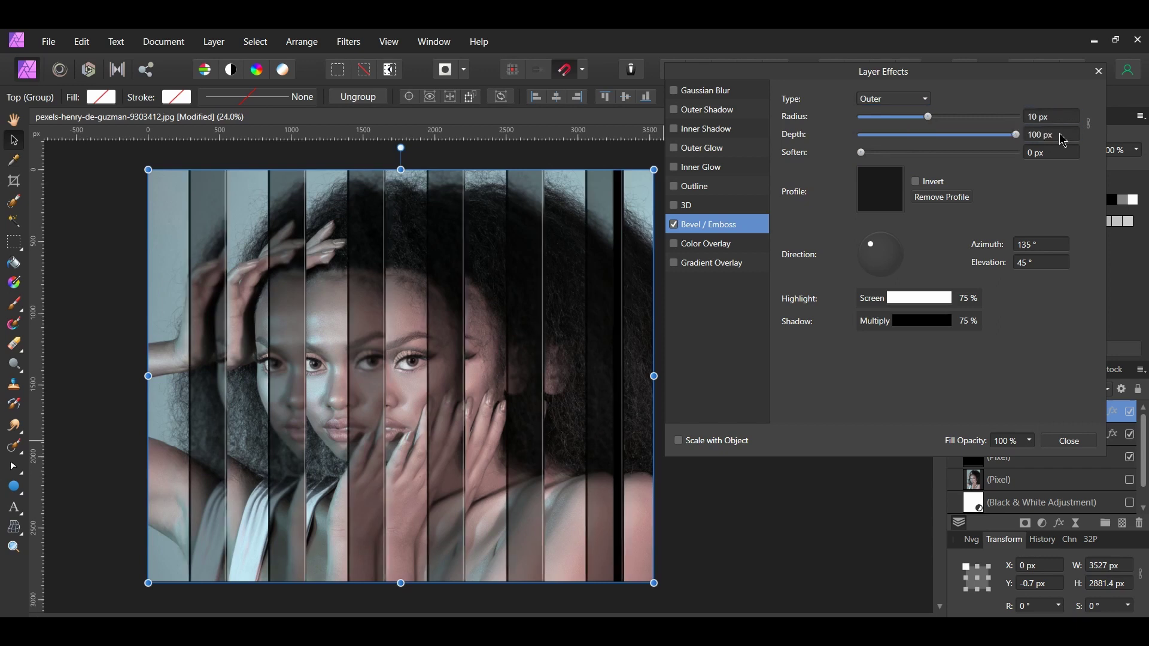
{"action": "left_click", "coordinate": [1069, 157]}
{"action": "type", "text": "5"}
{"action": "key", "text": "Return"}
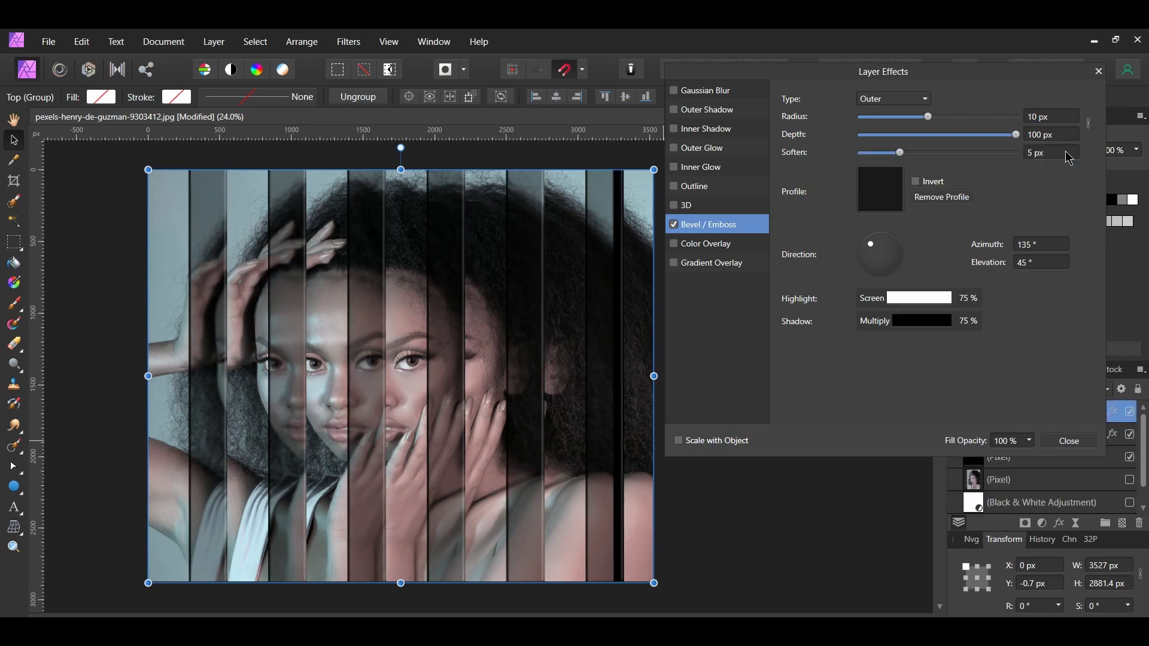
Step: Make the bevel highlight black with Normal blend at 100% opacity
{"action": "left_click", "coordinate": [902, 303]}
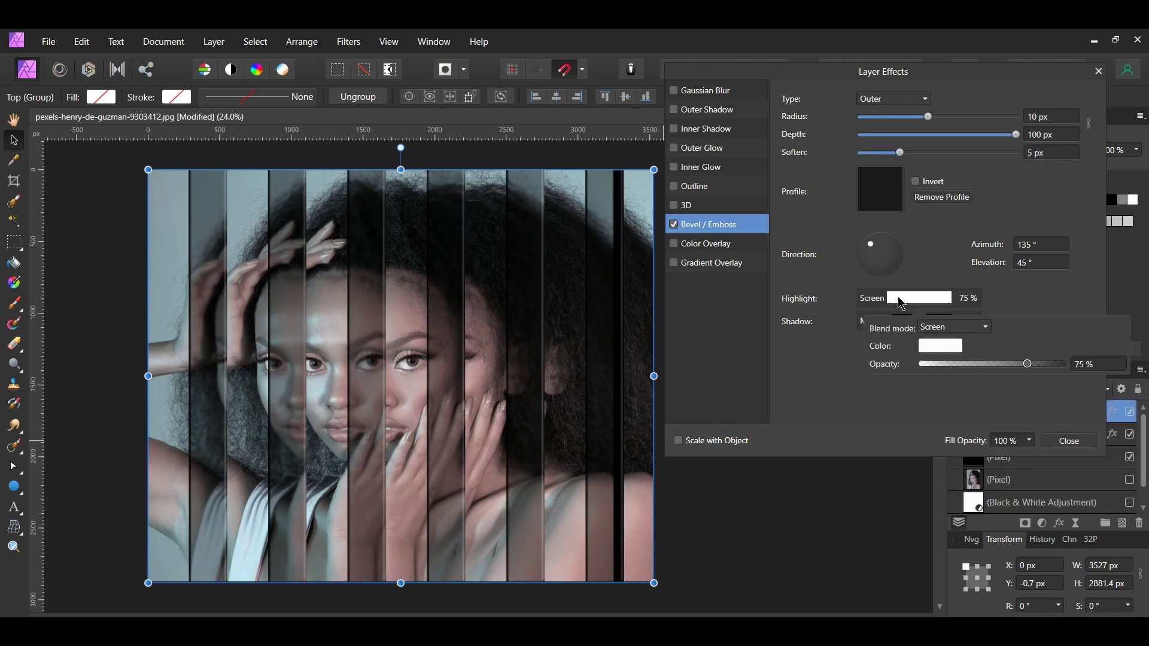
{"action": "left_click", "coordinate": [955, 327]}
{"action": "scroll", "coordinate": [948, 359], "scroll_direction": "up", "scroll_amount": 3}
{"action": "left_click", "coordinate": [949, 354]}
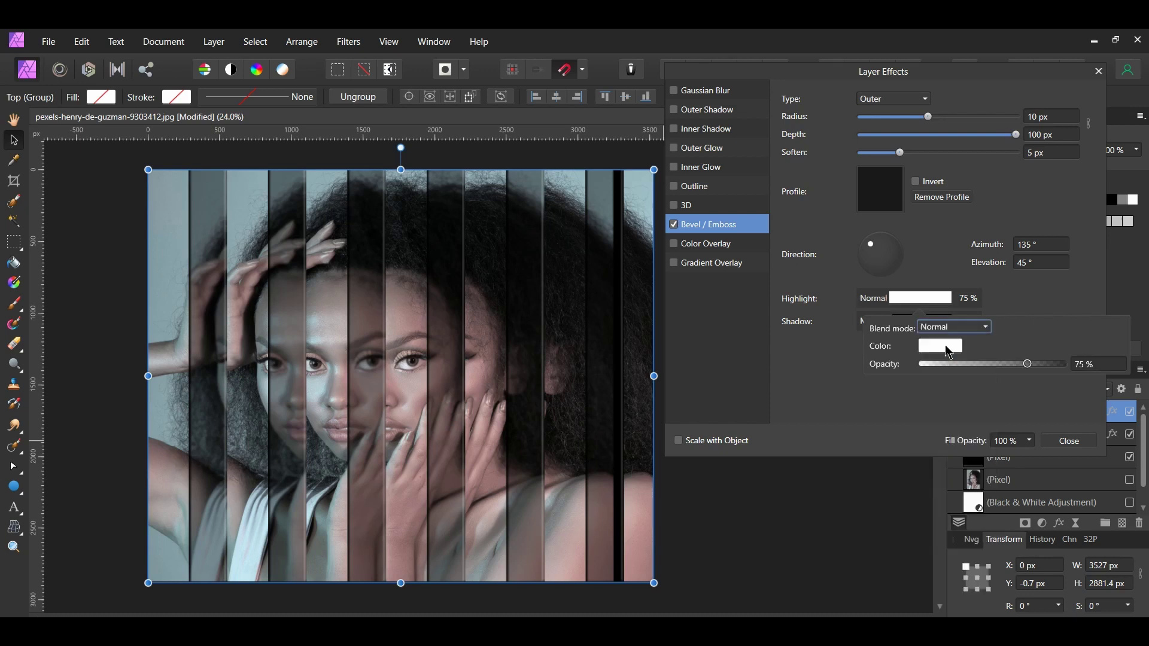
{"action": "left_click", "coordinate": [949, 352]}
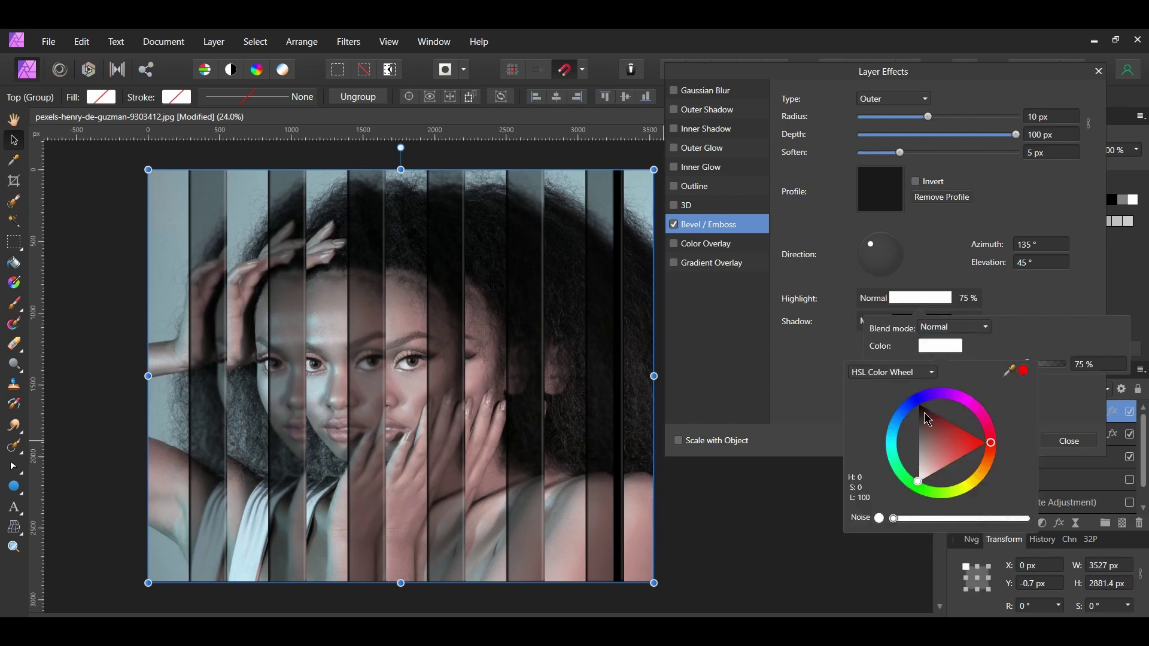
{"action": "left_click", "coordinate": [1098, 365]}
{"action": "type", "text": "100"}
{"action": "key", "text": "Return"}
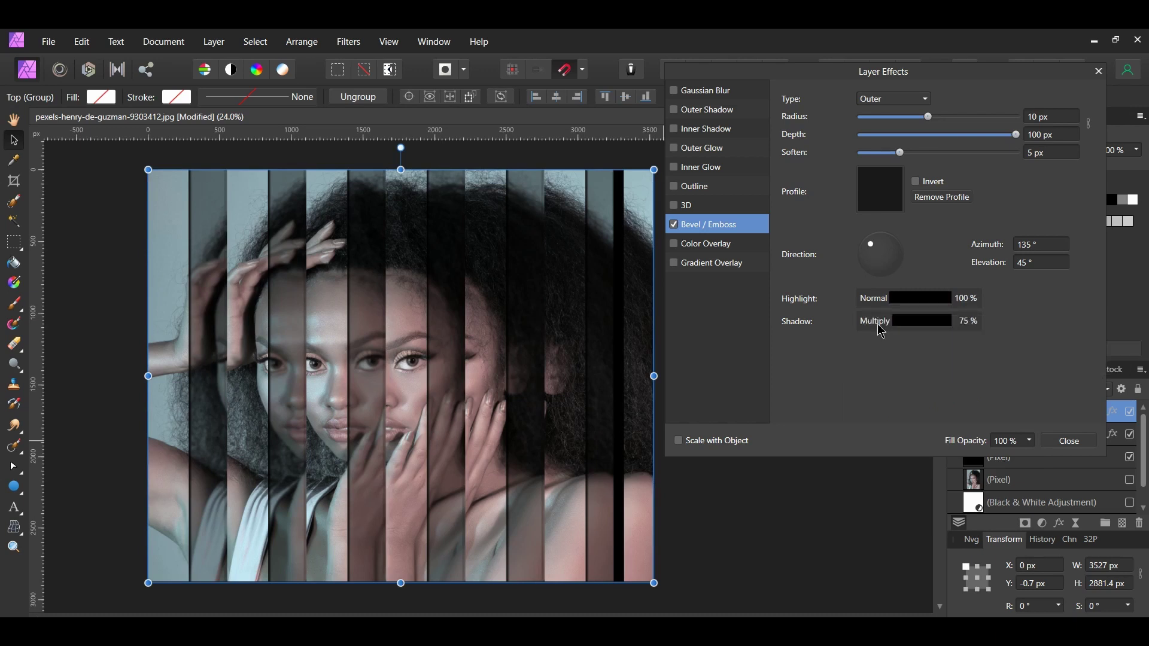
Step: Set the bevel shadow to Normal blend at 50% opacity
{"action": "left_click", "coordinate": [881, 331]}
{"action": "left_click", "coordinate": [952, 349]}
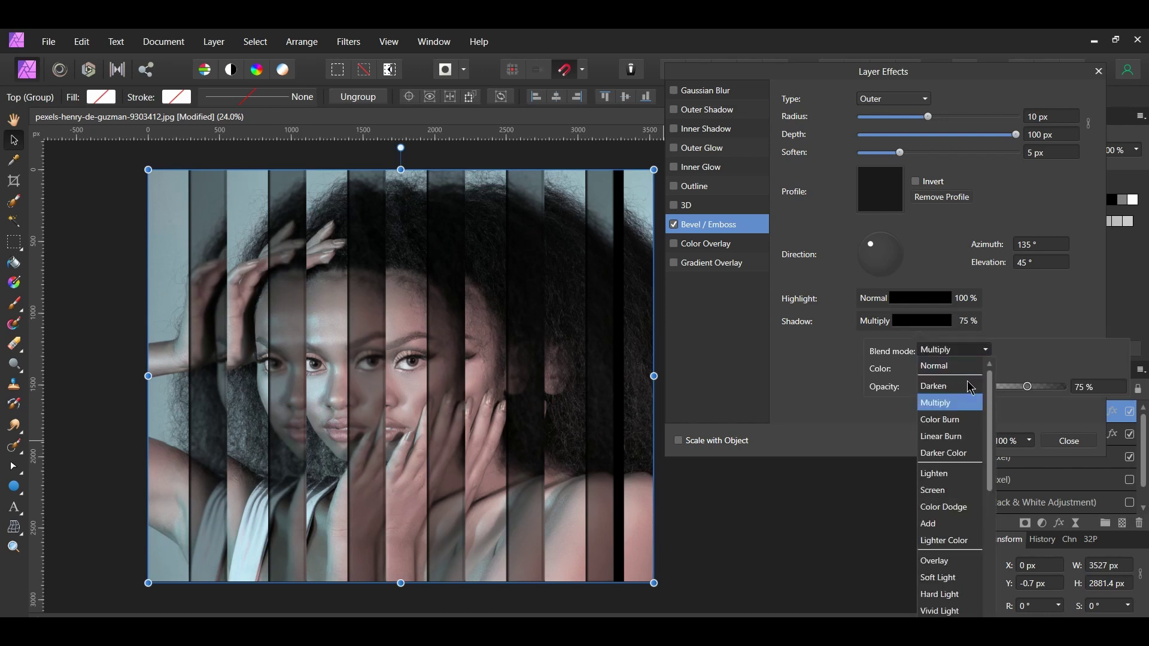
{"action": "left_click", "coordinate": [948, 365]}
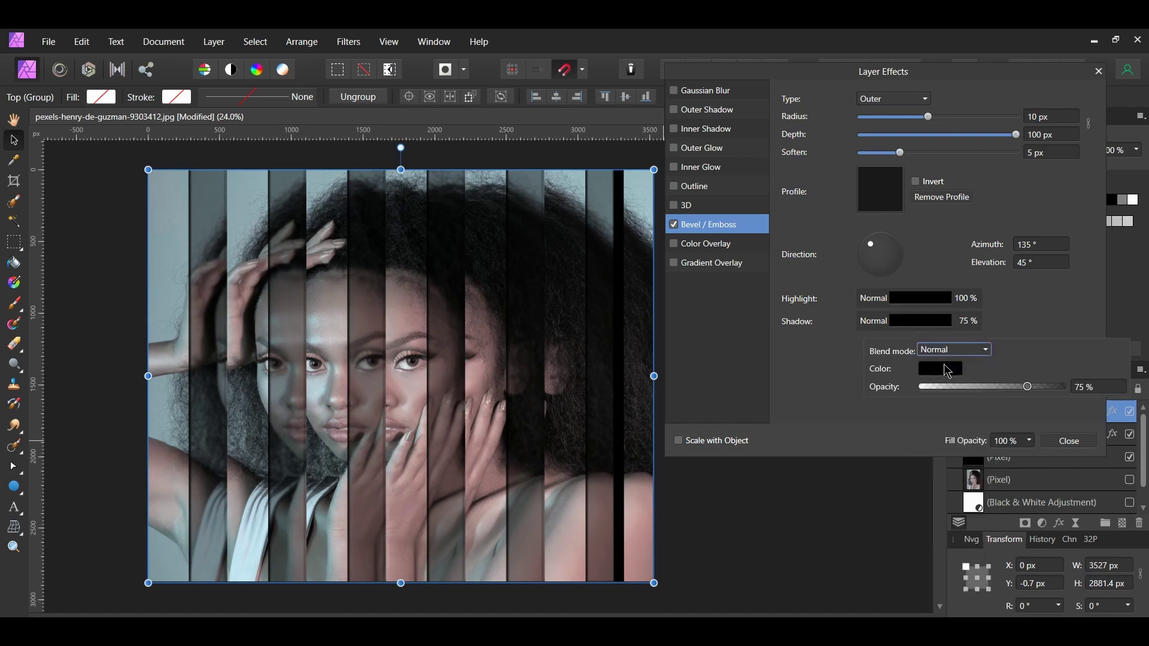
{"action": "left_click", "coordinate": [1086, 387]}
{"action": "type", "text": "50"}
{"action": "key", "text": "Return"}
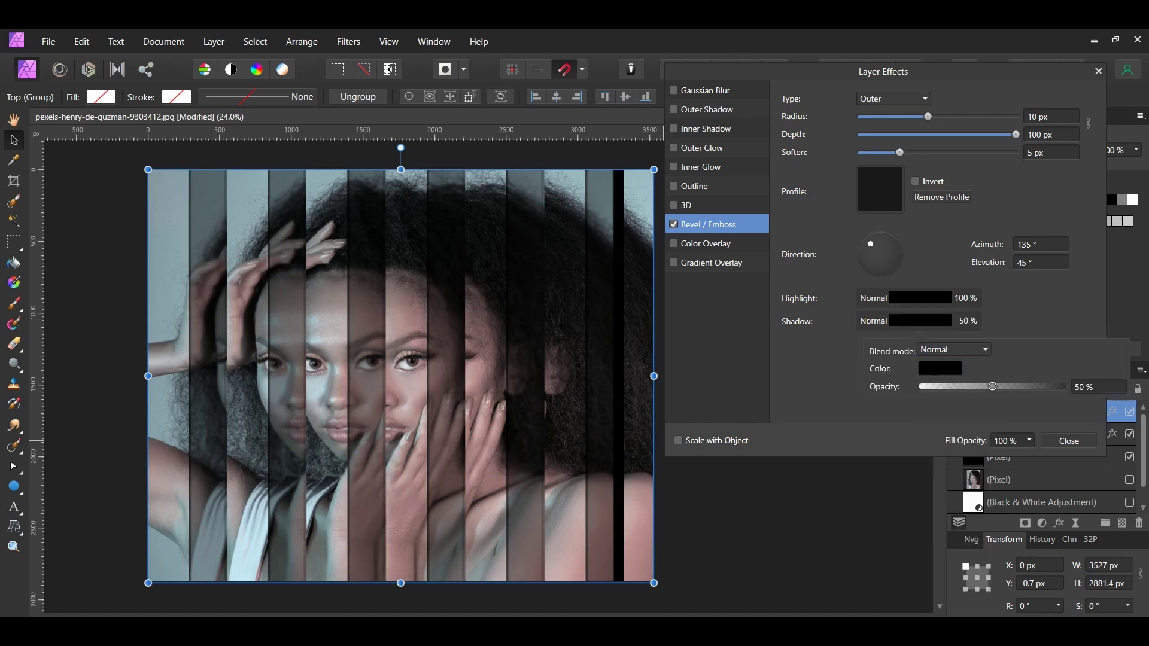
{"action": "left_click", "coordinate": [1056, 413]}
Step: Close the effects and add a top pixel layer filled black with Fill with Secondary Color
{"action": "left_click", "coordinate": [1069, 441]}
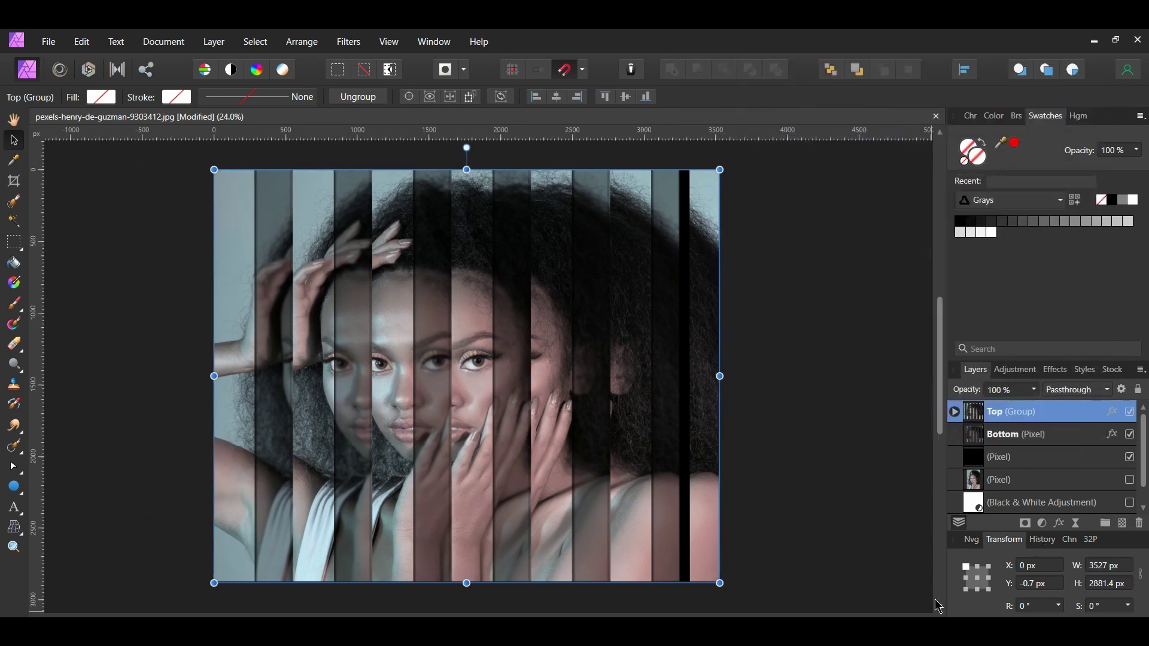
{"action": "left_click", "coordinate": [1122, 524]}
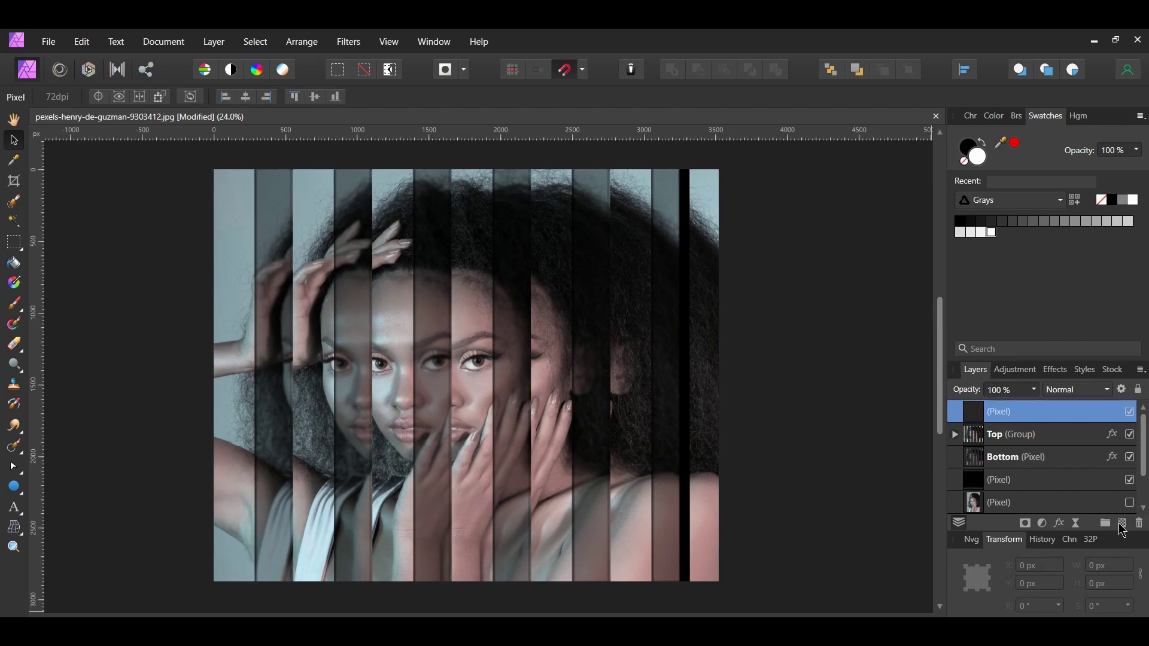
{"action": "left_click", "coordinate": [82, 44]}
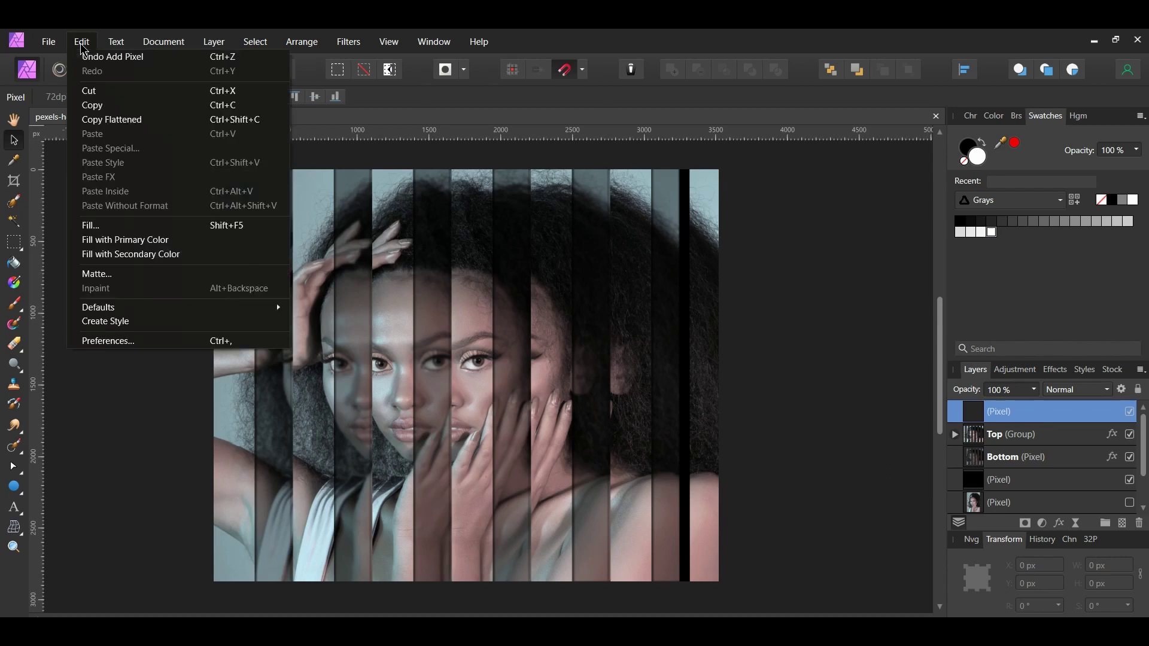
{"action": "left_click", "coordinate": [137, 255]}
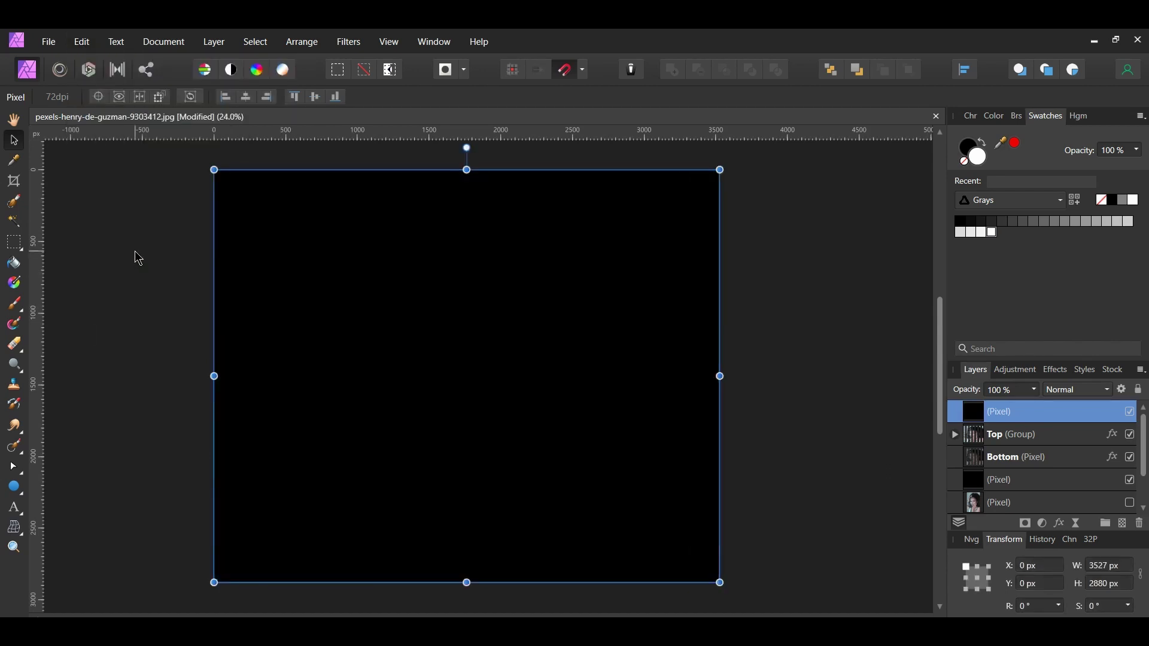
Step: Switch to a soft round brush with a width of 4096 px
{"action": "key", "text": "b"}
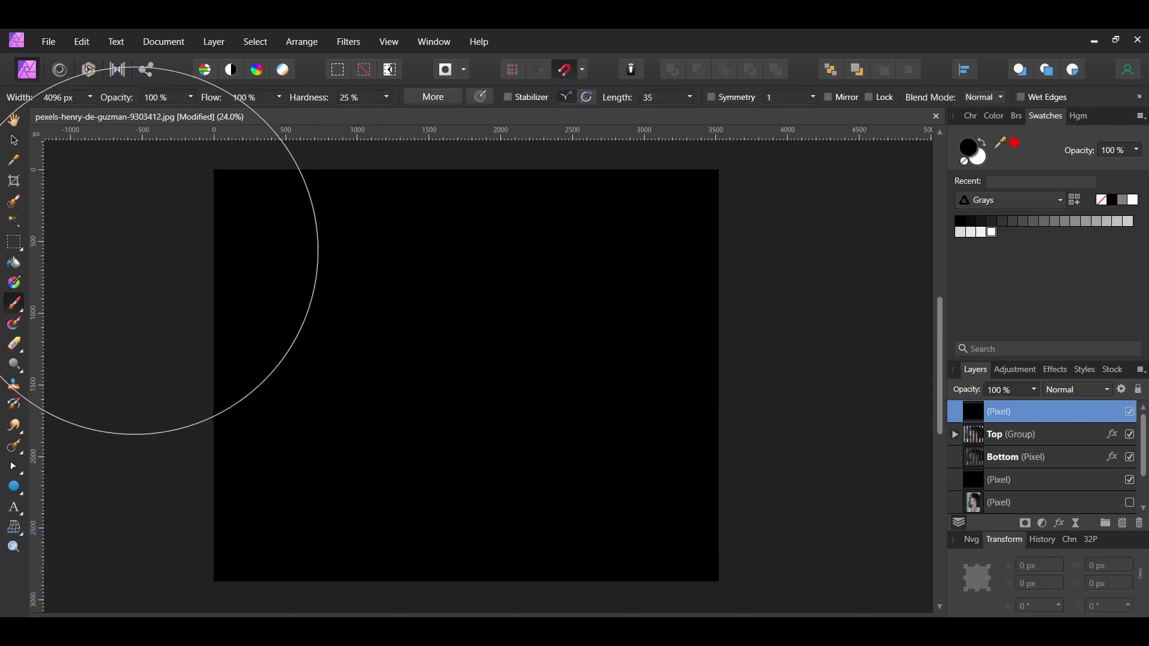
{"action": "left_click", "coordinate": [1016, 117]}
{"action": "scroll", "coordinate": [1054, 193], "scroll_direction": "down", "scroll_amount": 10}
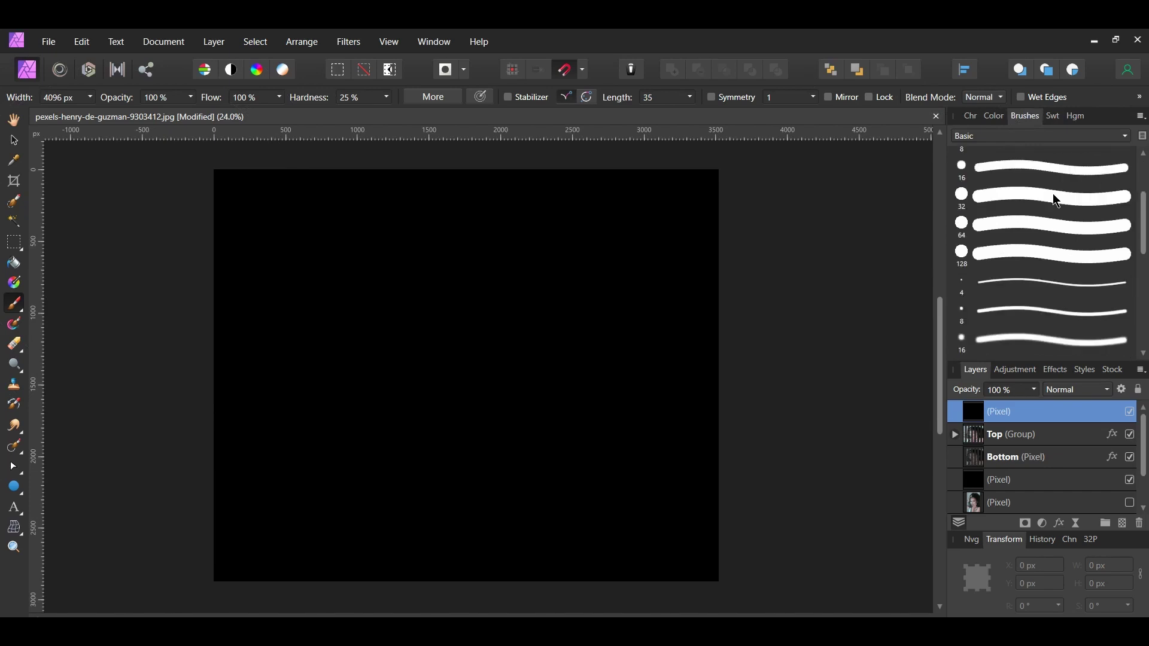
{"action": "left_click", "coordinate": [1007, 262]}
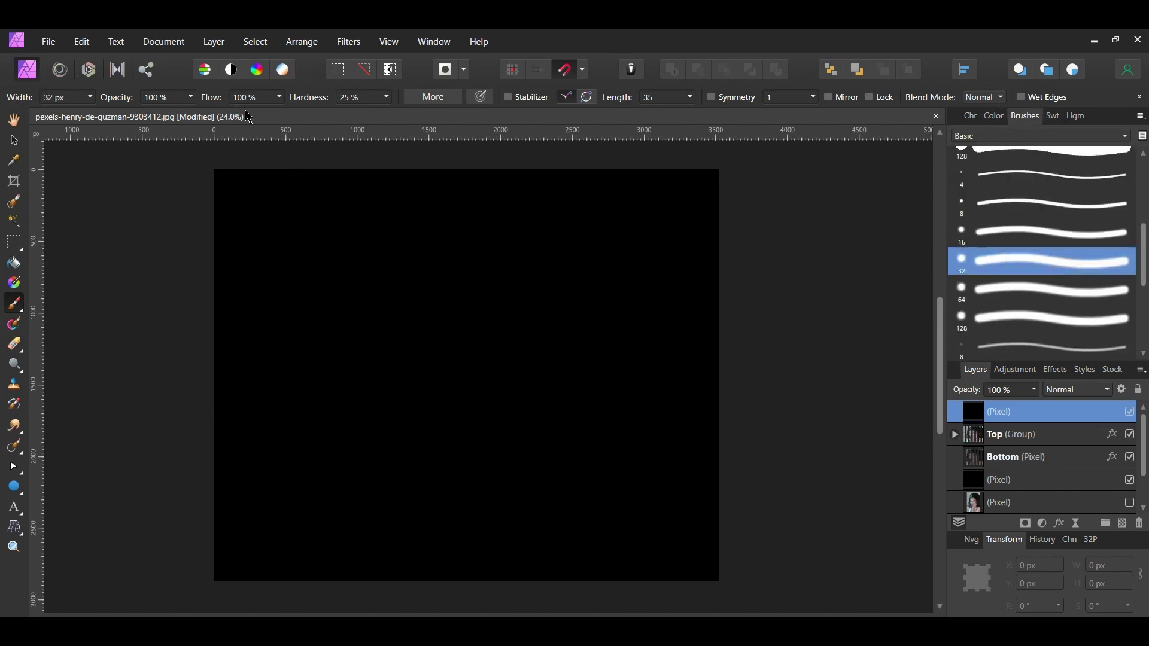
{"action": "left_click", "coordinate": [91, 99]}
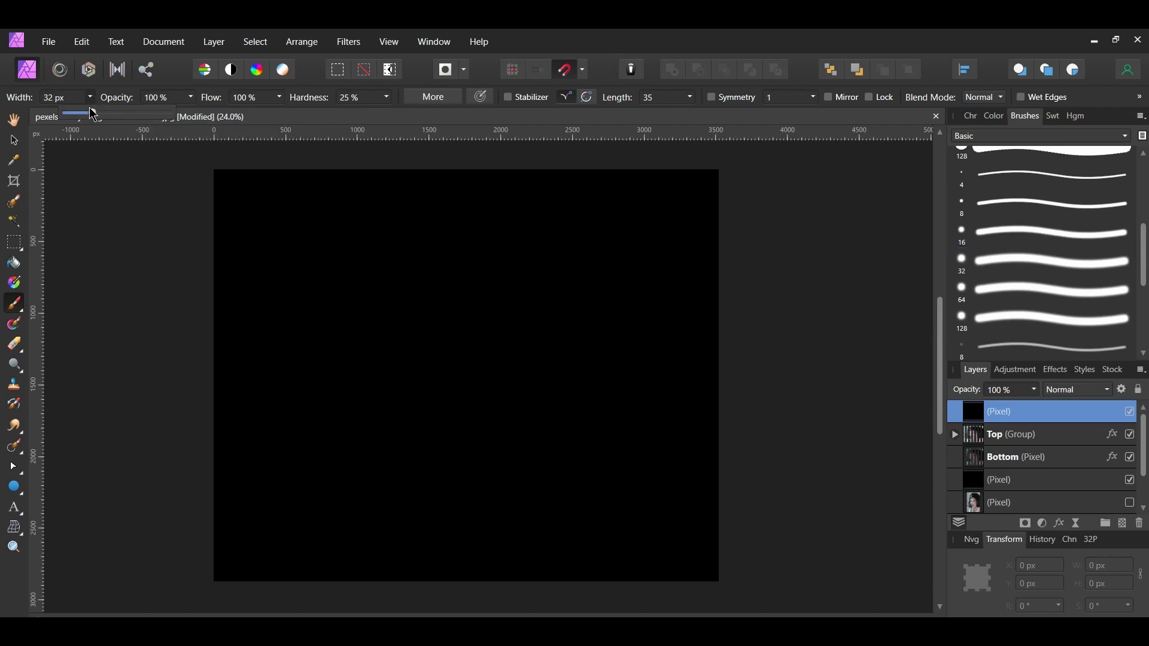
{"action": "left_click_drag", "start_coordinate": [93, 114], "coordinate": [178, 126]}
{"action": "left_click", "coordinate": [888, 303]}
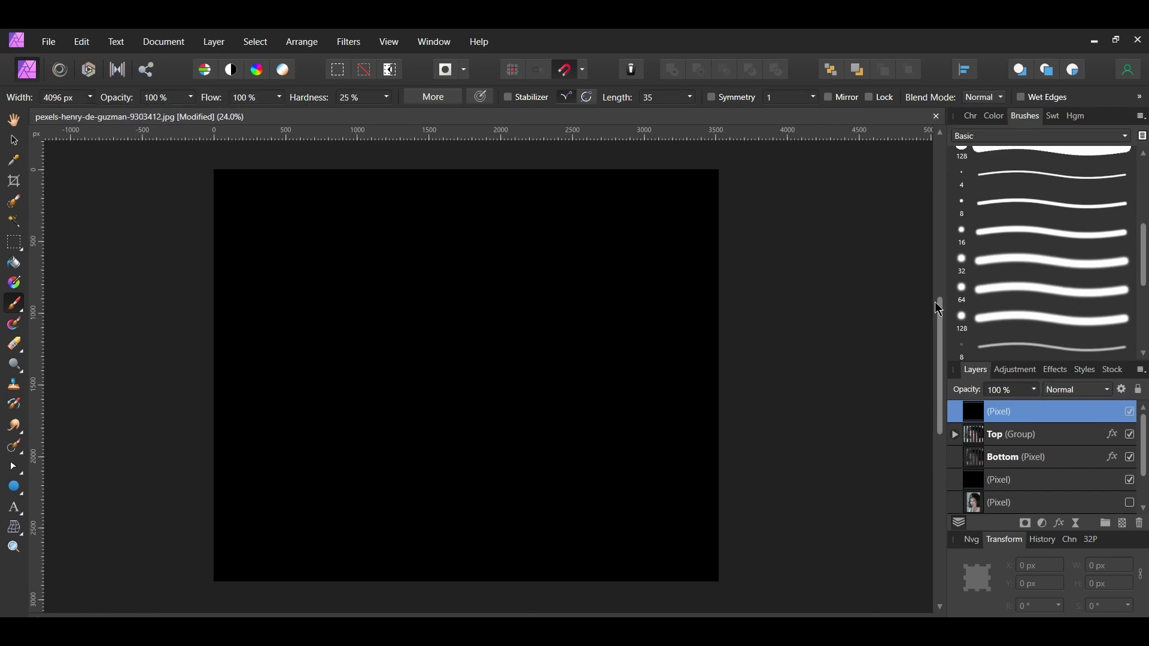
Step: Dab a single soft white glow at the centre of the black layer
{"action": "left_click", "coordinate": [1055, 117]}
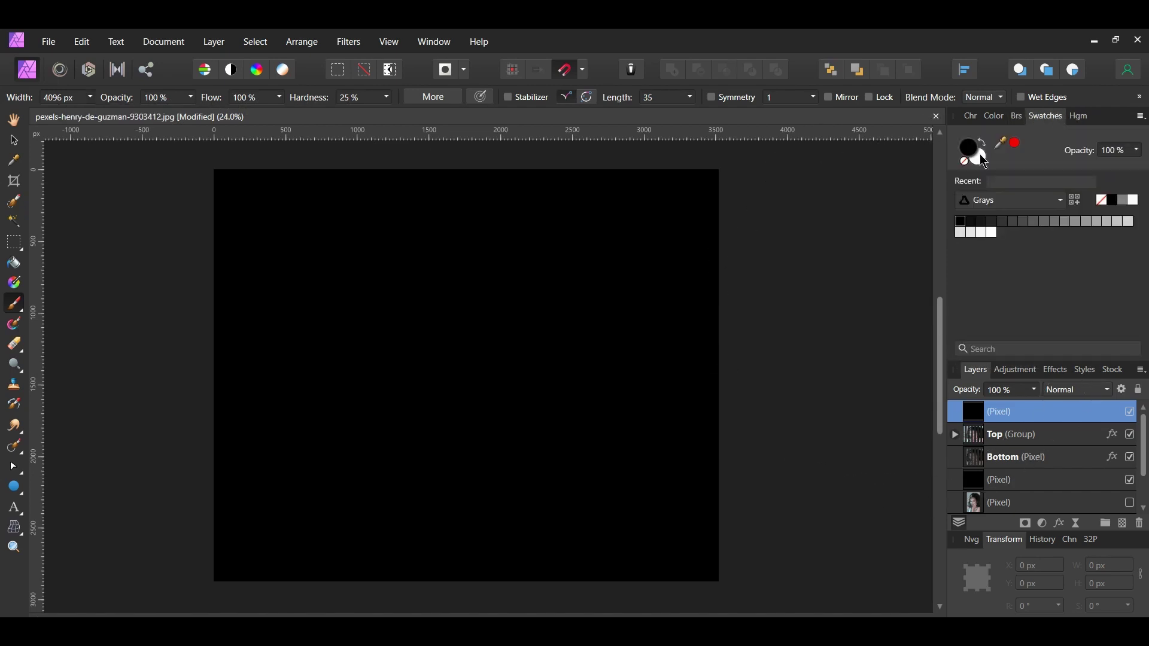
{"action": "mouse_move", "coordinate": [748, 233]}
{"action": "left_mouse_down"}
{"action": "mouse_move", "coordinate": [692, 243]}
{"action": "mouse_move", "coordinate": [513, 346]}
{"action": "left_mouse_up"}
{"action": "key", "text": "ctrl+z"}
{"action": "left_click", "coordinate": [466, 381]}
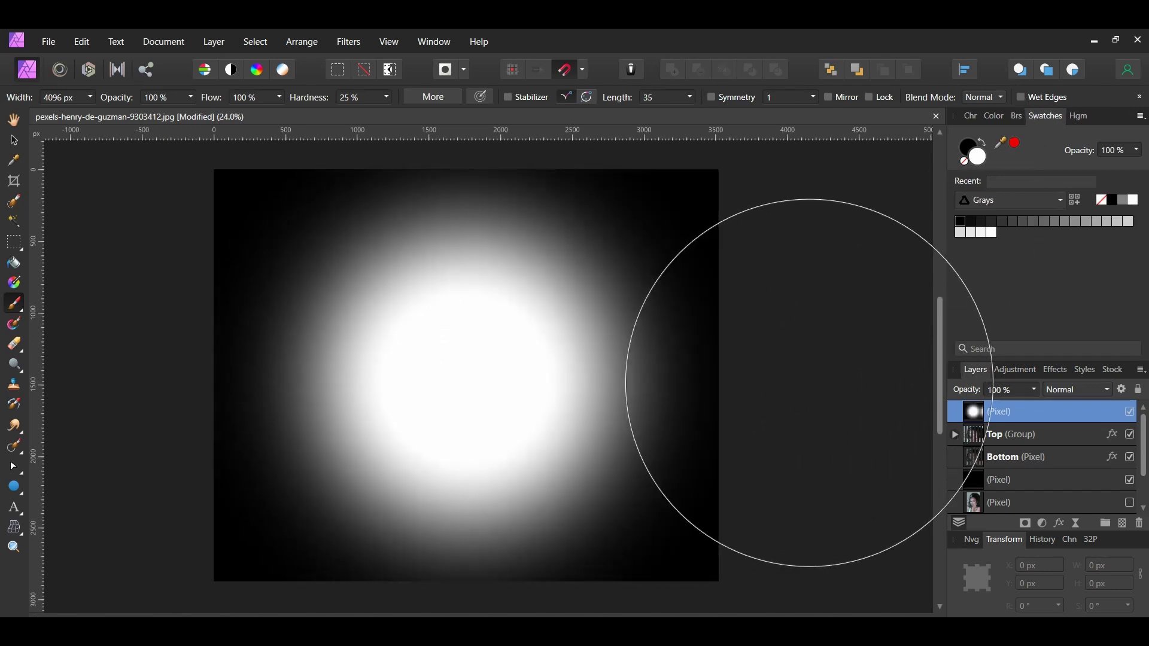
Step: Set the white-glow layer's blend mode to Multiply to create the edge vignette
{"action": "key", "text": "v"}
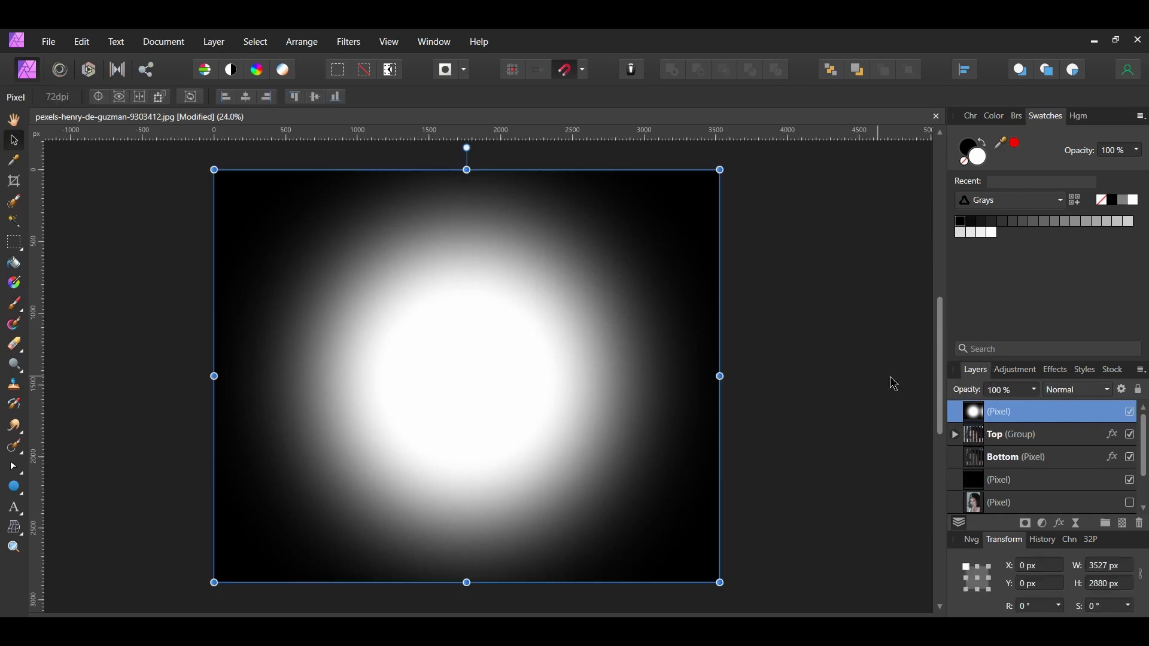
{"action": "left_click", "coordinate": [1110, 393]}
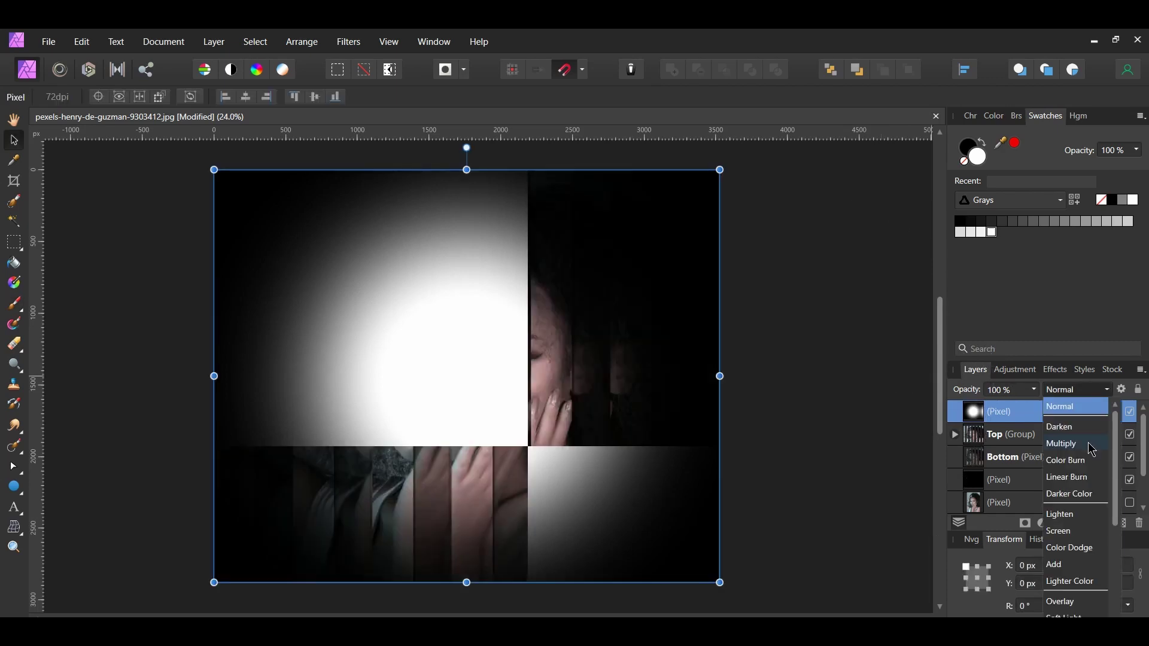
{"action": "left_click", "coordinate": [1092, 449]}
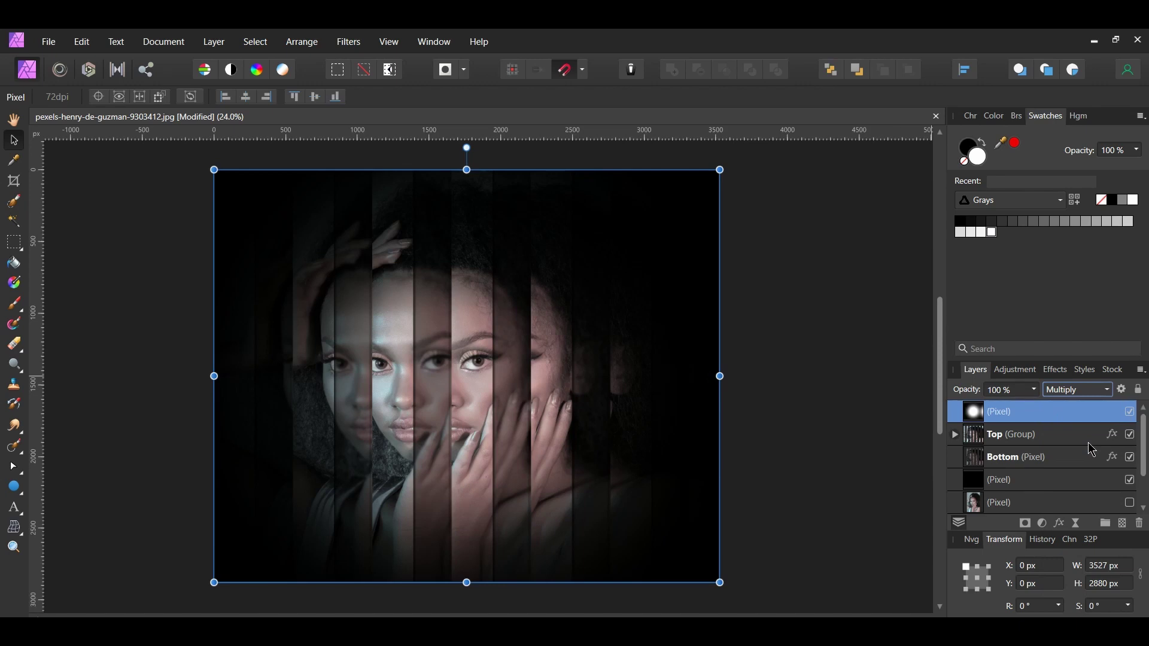
{"action": "left_click", "coordinate": [1078, 389]}
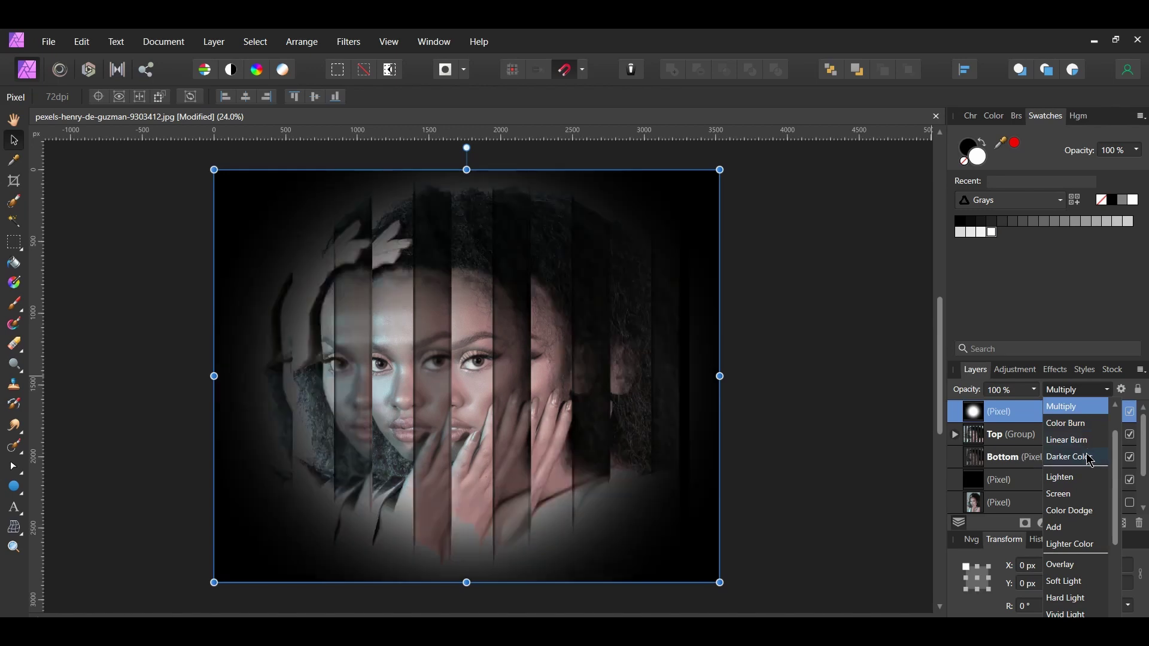
{"action": "scroll", "coordinate": [1093, 491], "scroll_direction": "down", "scroll_amount": 2}
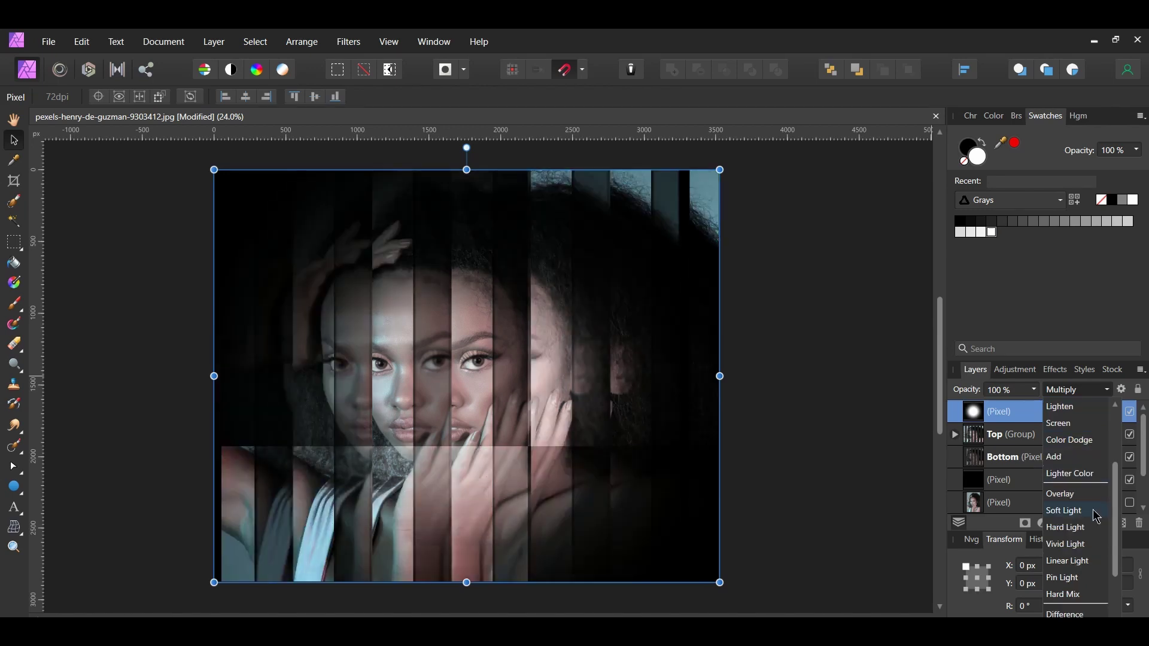
{"action": "scroll", "coordinate": [1094, 516], "scroll_direction": "down", "scroll_amount": 5}
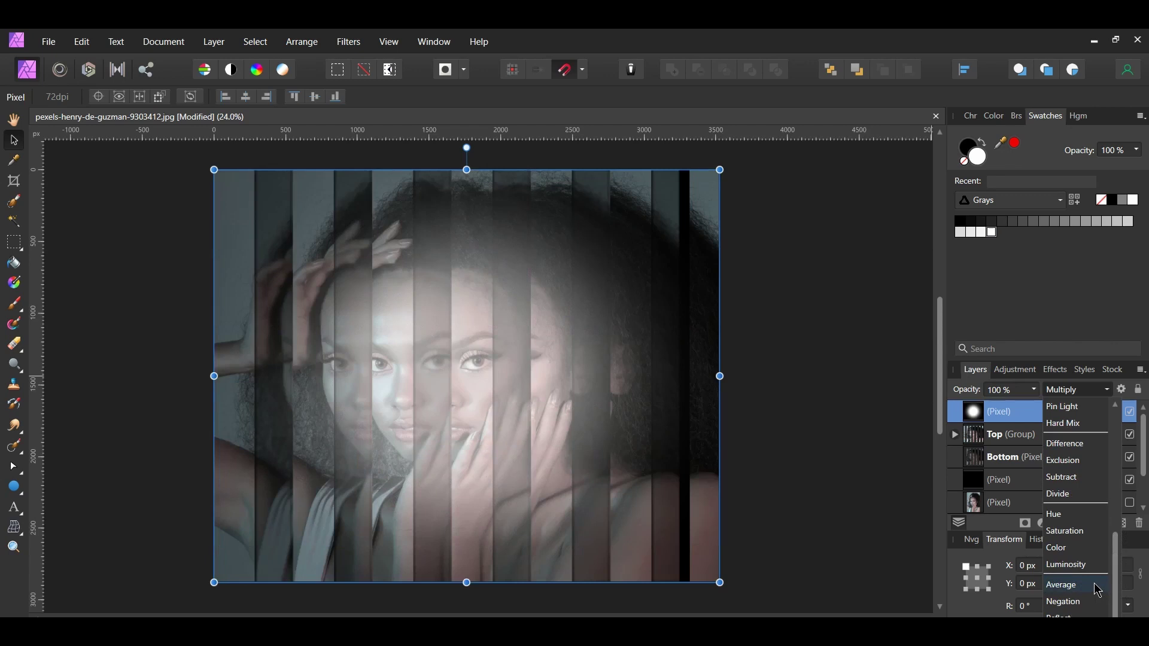
{"action": "left_click", "coordinate": [912, 535]}
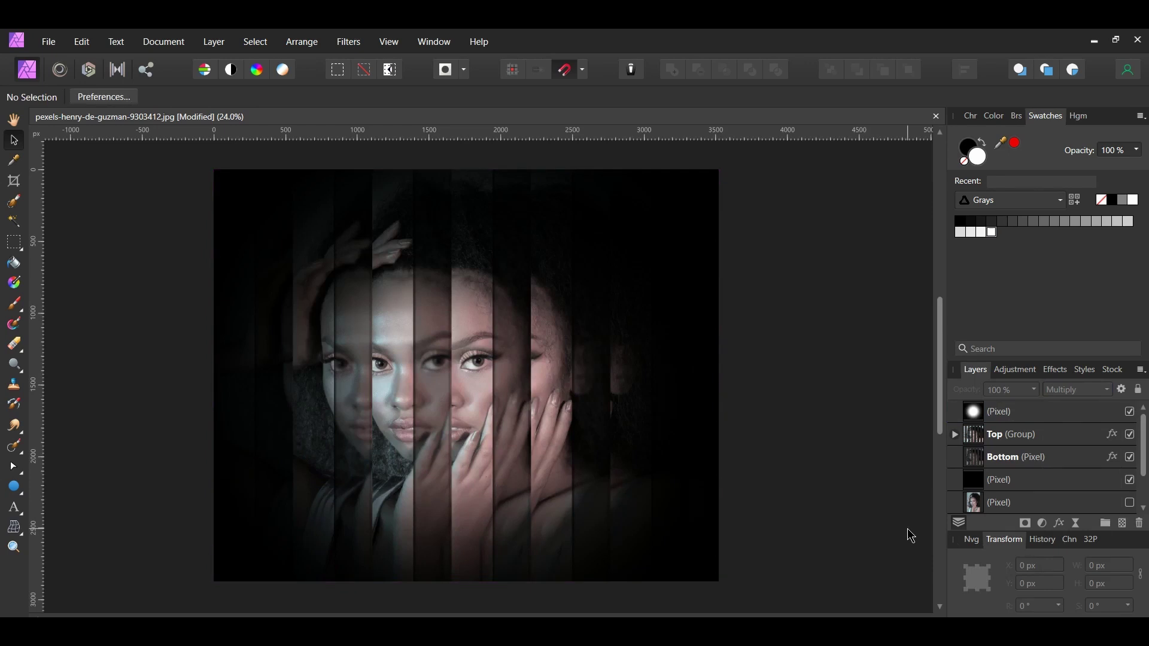
Step: Scale the glow layer to about 4393 × 4140 px and turn the four upper layers back on
{"action": "left_click", "coordinate": [999, 419]}
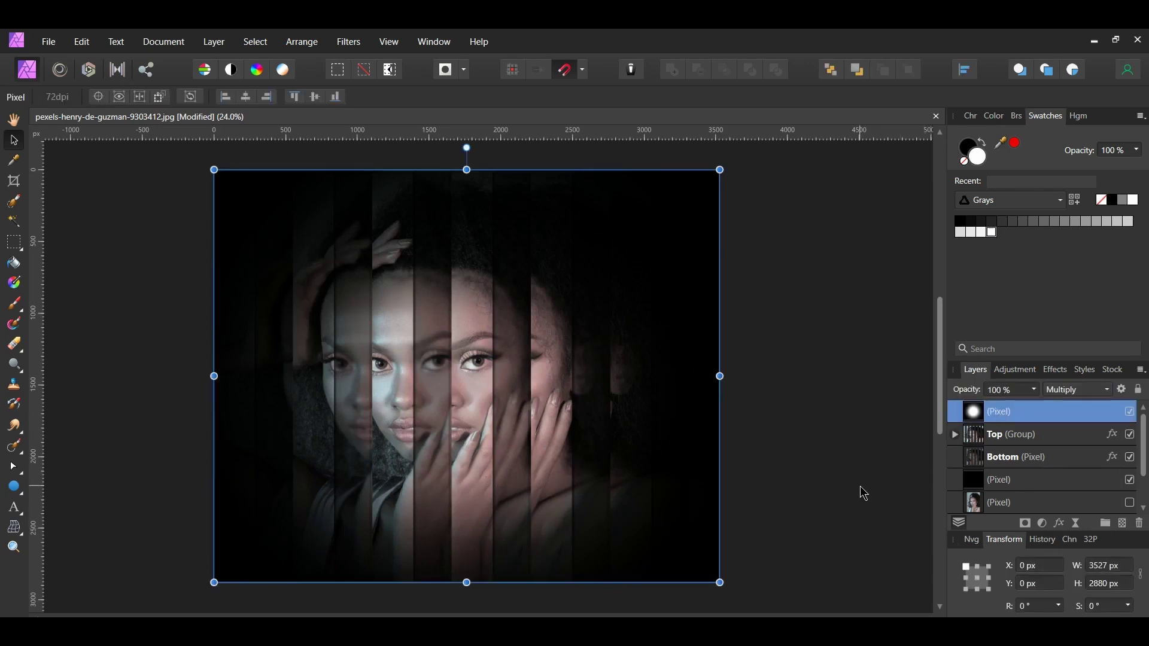
{"action": "left_click_drag", "start_coordinate": [721, 170], "coordinate": [784, 162]}
{"action": "key", "text": "ctrl+d"}
{"action": "key", "text": "ctrl+0"}
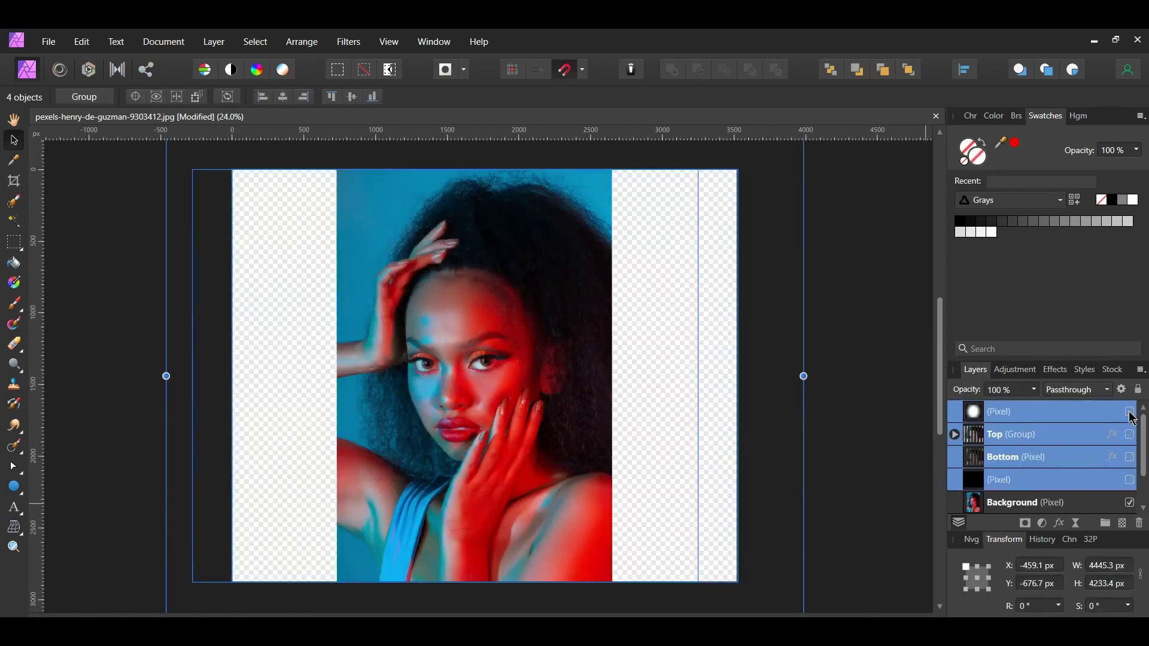
{"action": "left_click", "coordinate": [1130, 413]}
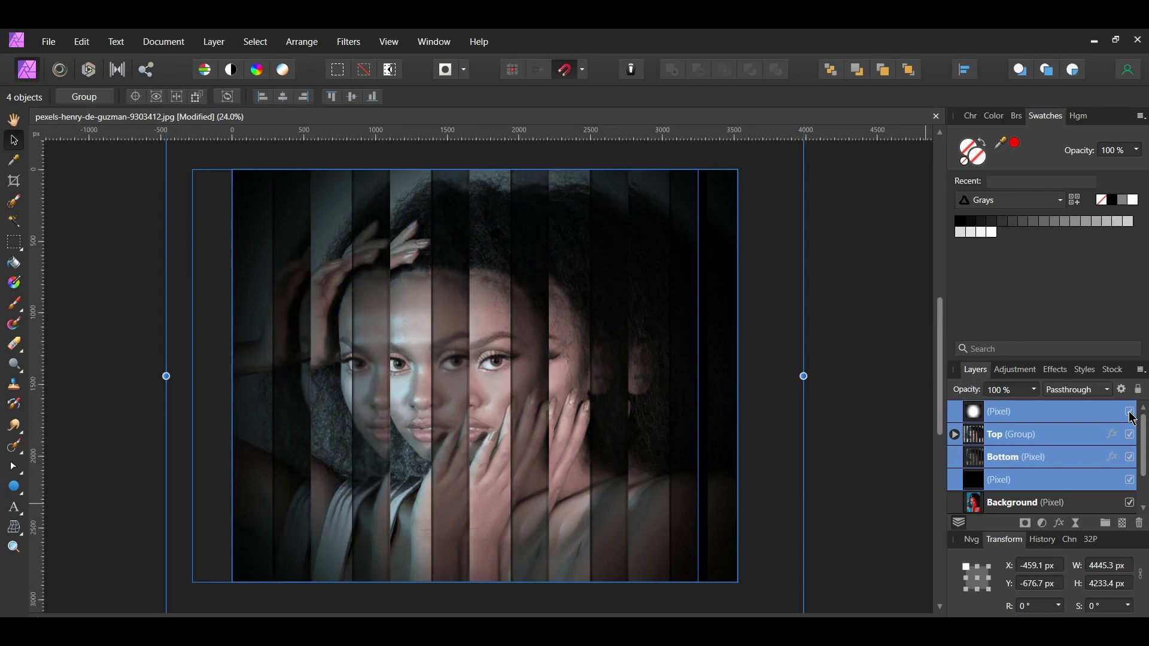
{"action": "left_click", "coordinate": [910, 539]}
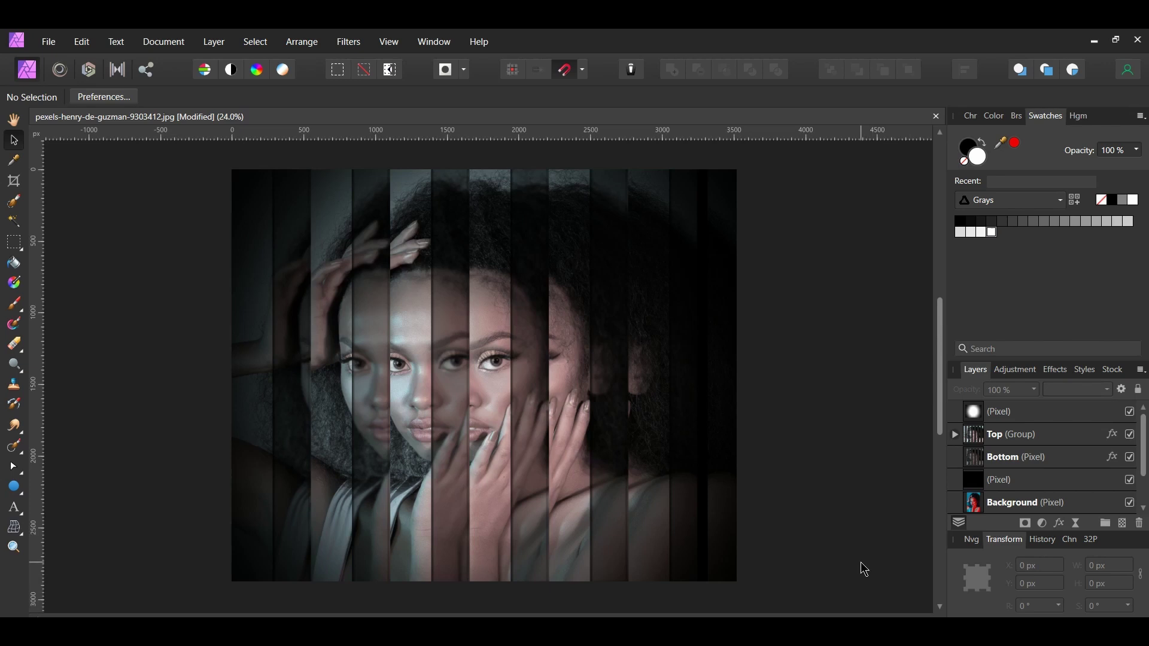
Step: Insert a Gradient Map adjustment layer right above the Bottom layer
{"action": "left_click", "coordinate": [1040, 464]}
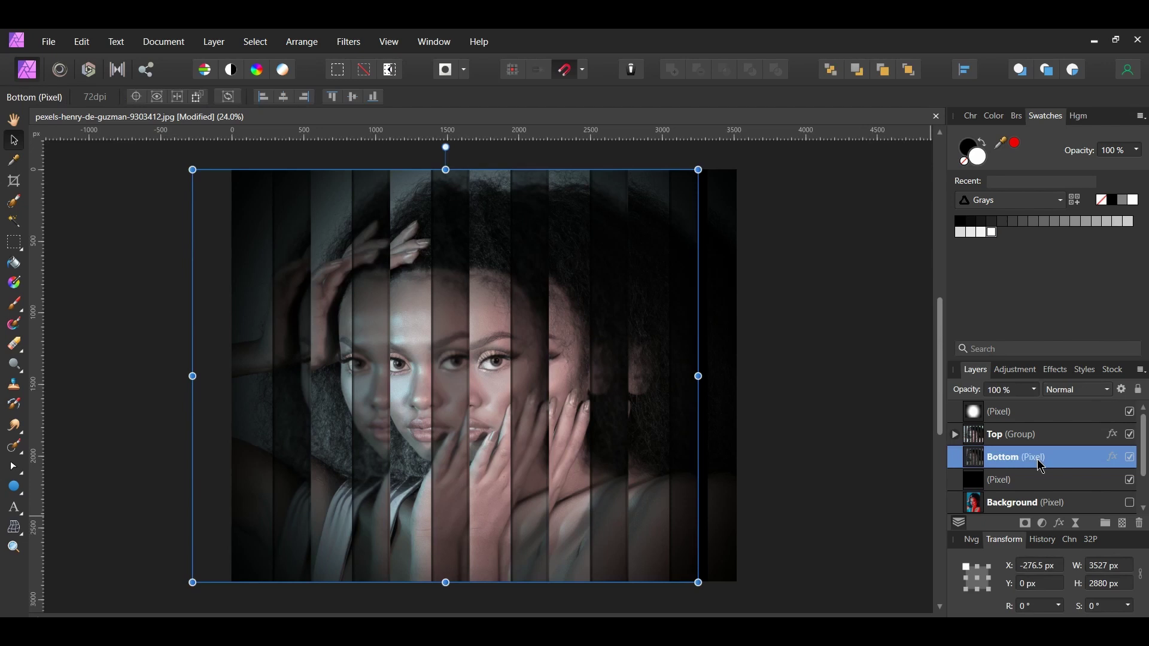
{"action": "left_click", "coordinate": [1042, 524]}
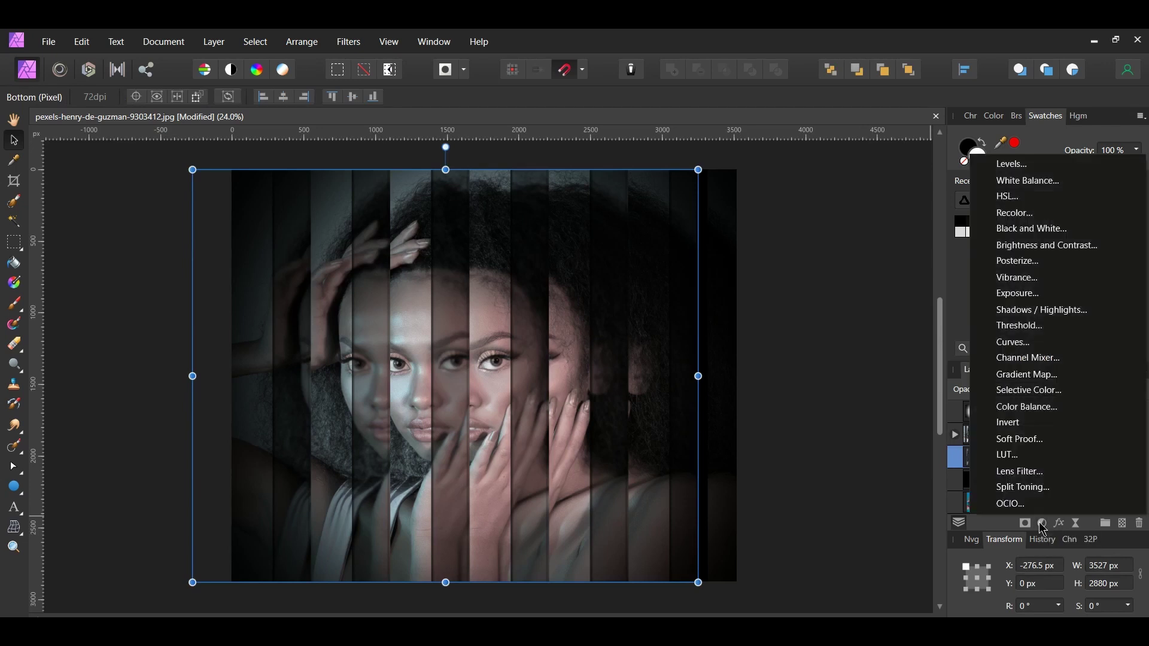
{"action": "left_click", "coordinate": [1019, 376]}
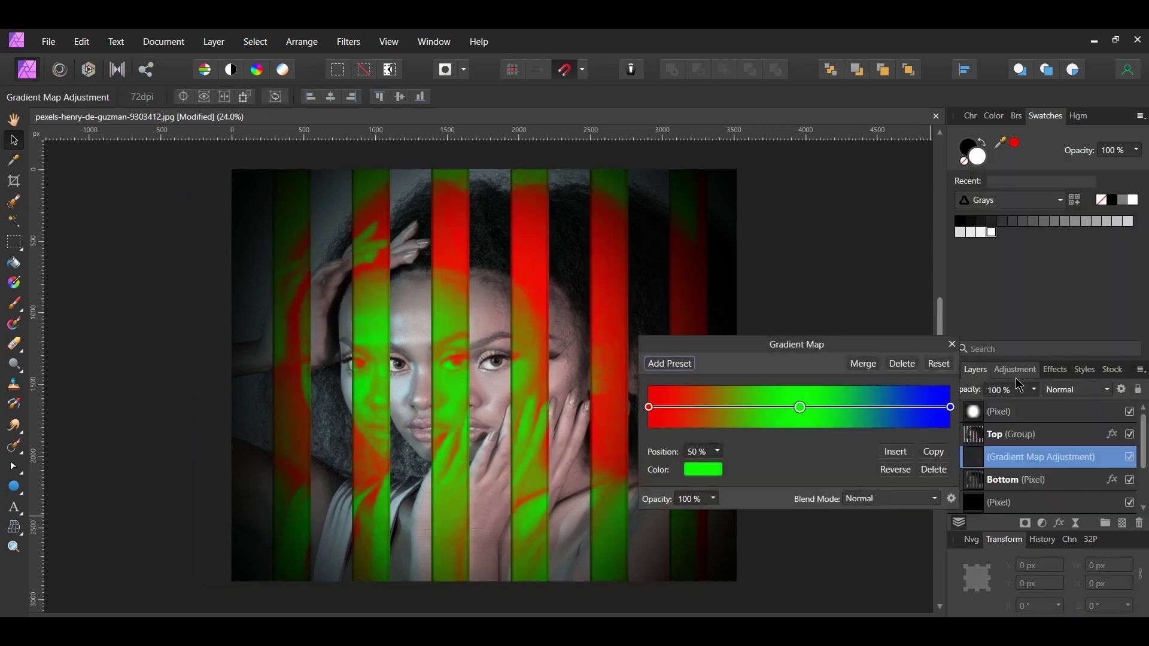
Step: Remove the middle gradient stop and set the left stop to hex 2444E7
{"action": "left_click", "coordinate": [933, 473]}
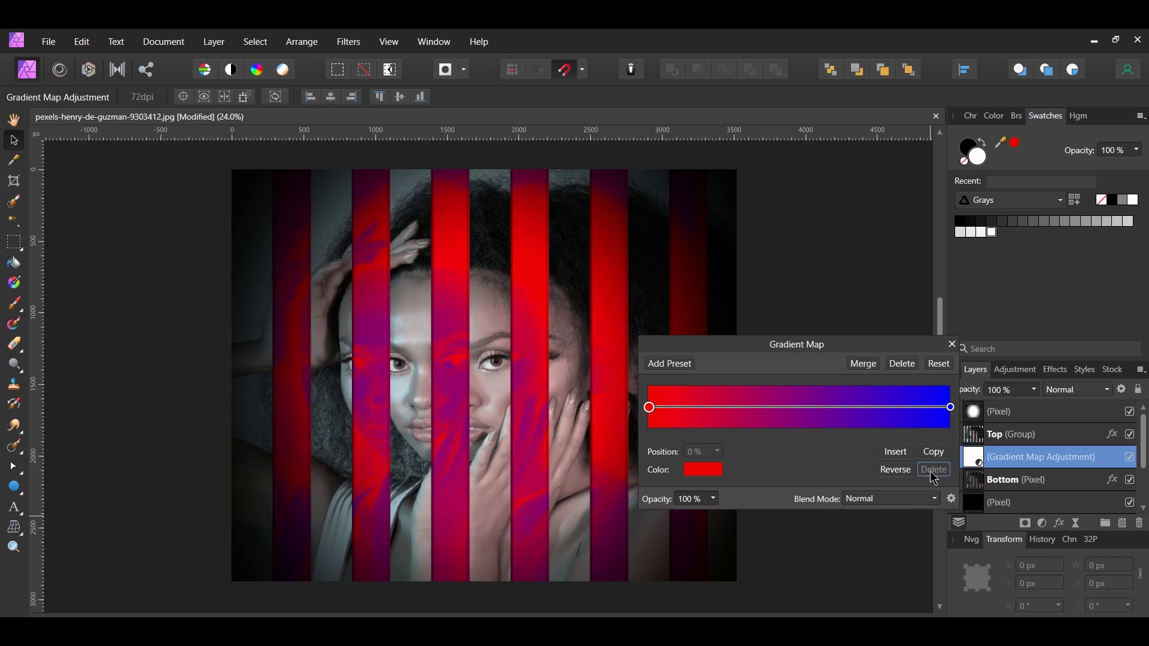
{"action": "left_click", "coordinate": [896, 470]}
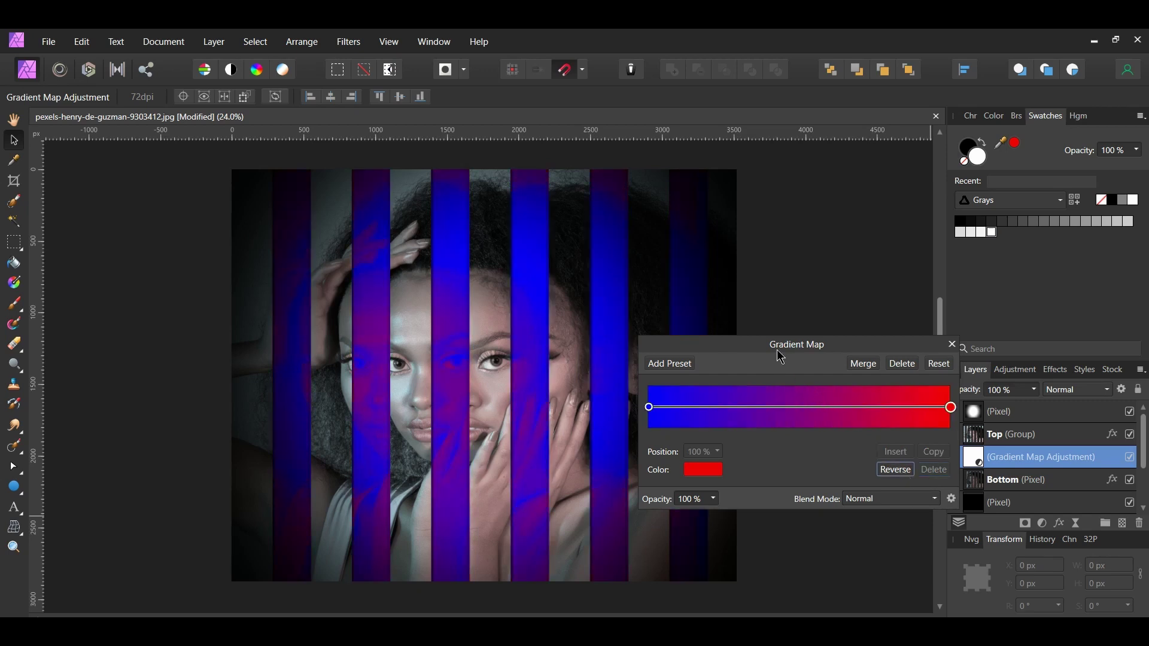
{"action": "left_click_drag", "start_coordinate": [774, 354], "coordinate": [846, 333]}
{"action": "left_click", "coordinate": [721, 388]}
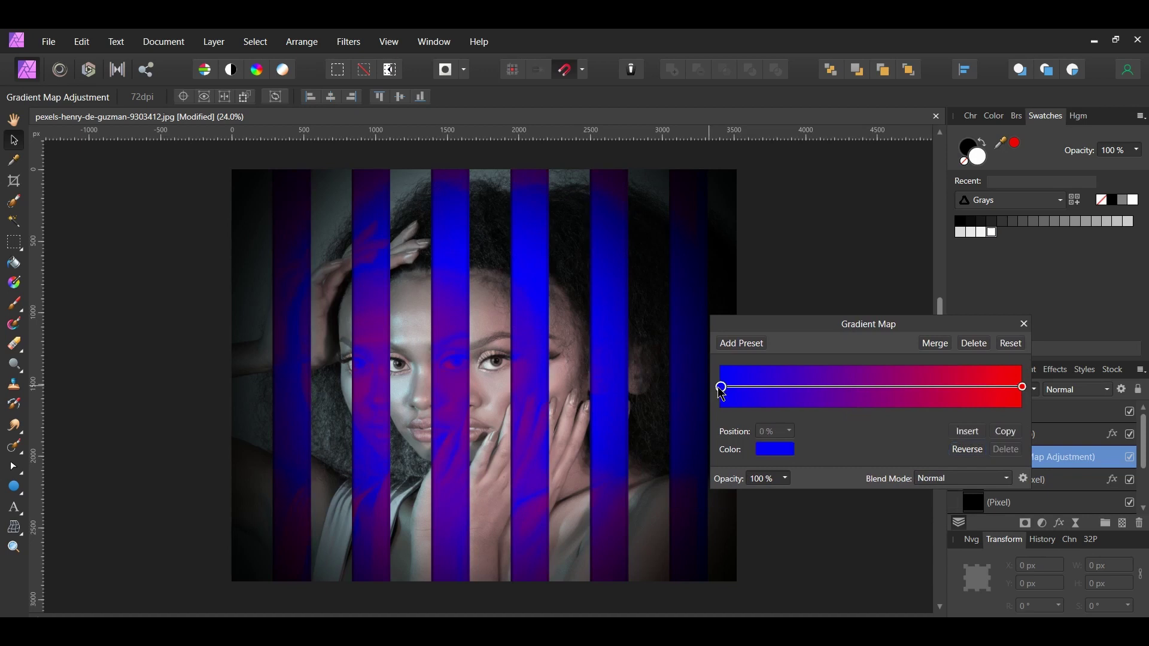
{"action": "left_click", "coordinate": [774, 457]}
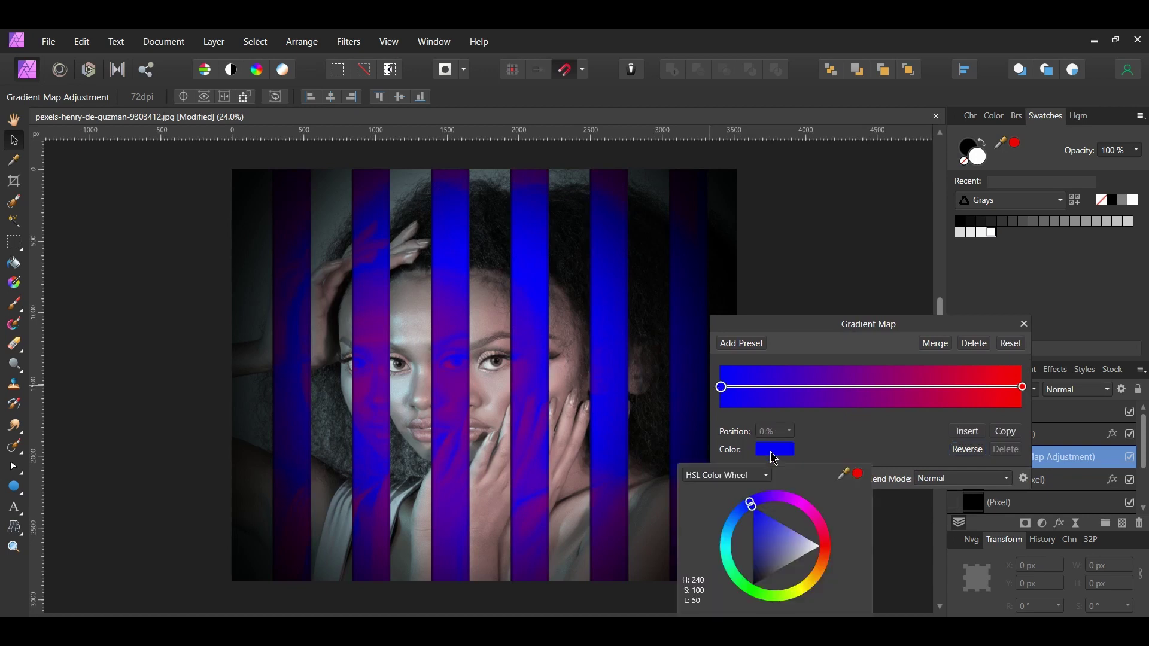
{"action": "left_click", "coordinate": [765, 476]}
{"action": "left_click", "coordinate": [734, 291]}
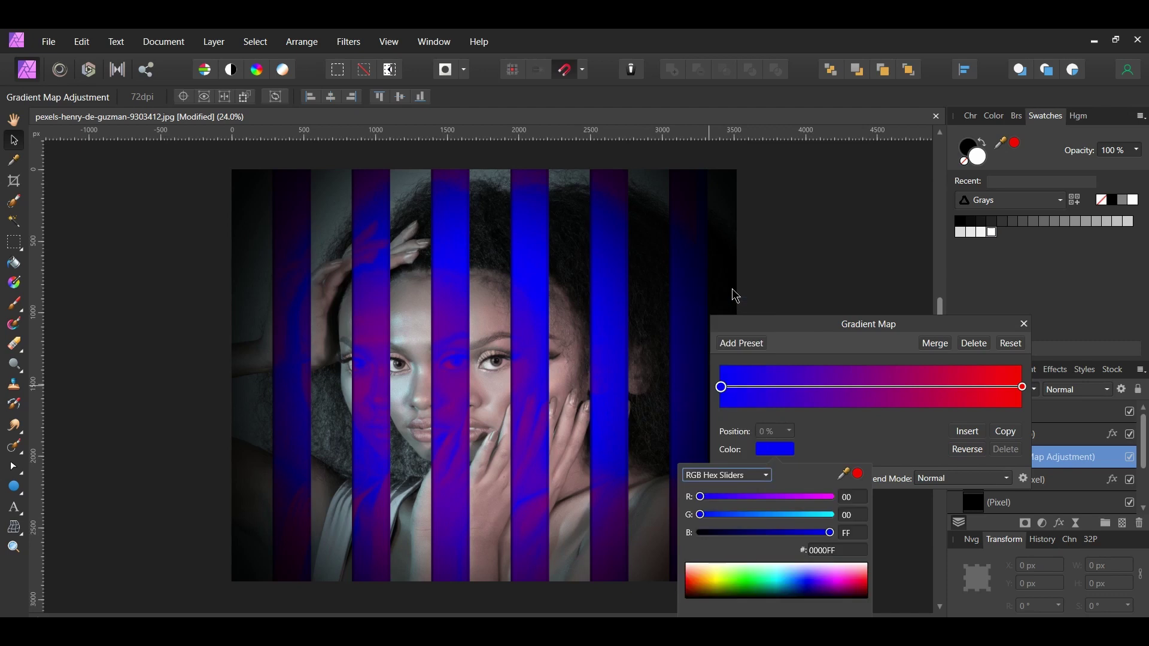
{"action": "left_click", "coordinate": [838, 550]}
{"action": "type", "text": "2"}
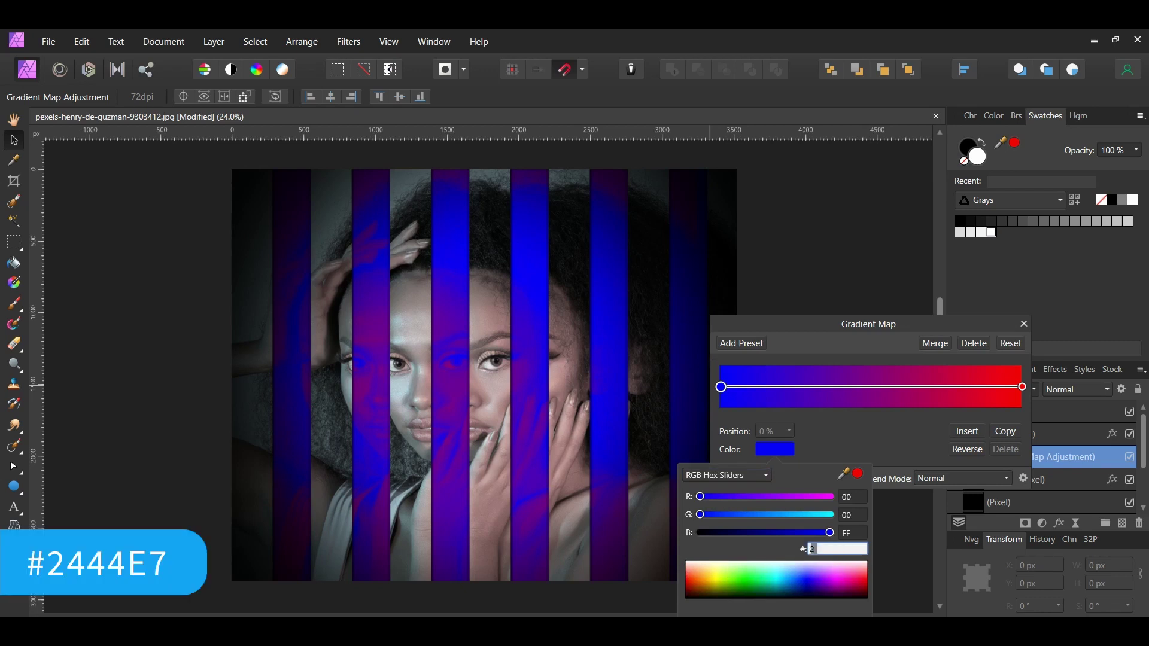
{"action": "type", "text": "444E7"}
{"action": "key", "text": "Return"}
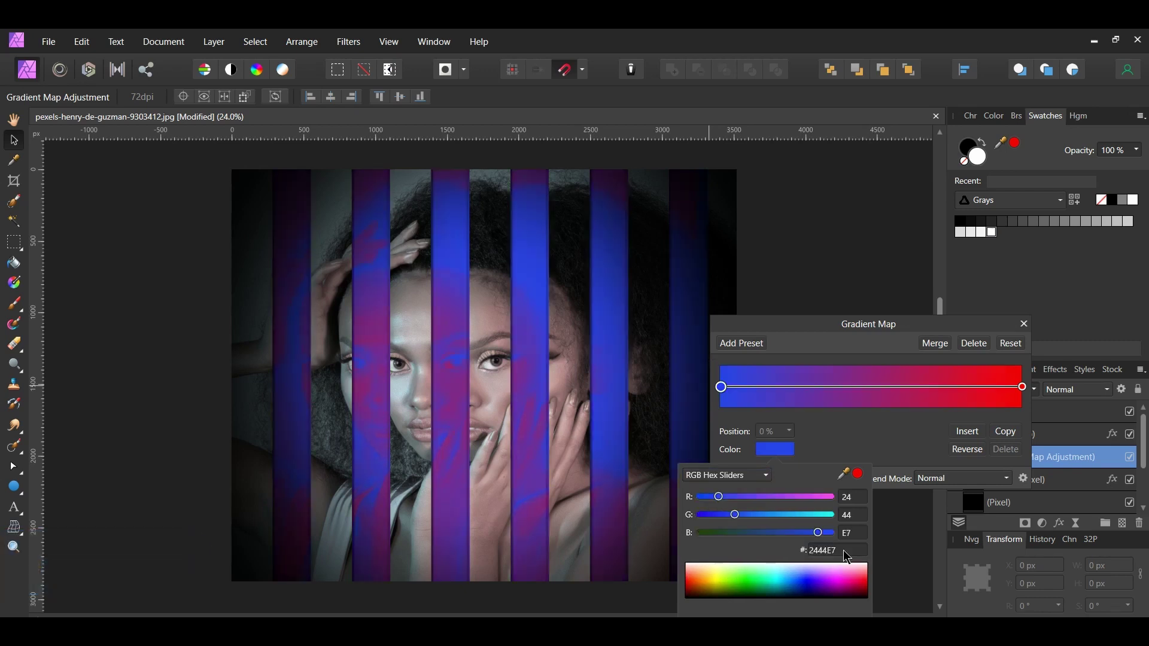
Step: Set the right gradient stop to light green hex C3F681
{"action": "left_click", "coordinate": [1023, 388]}
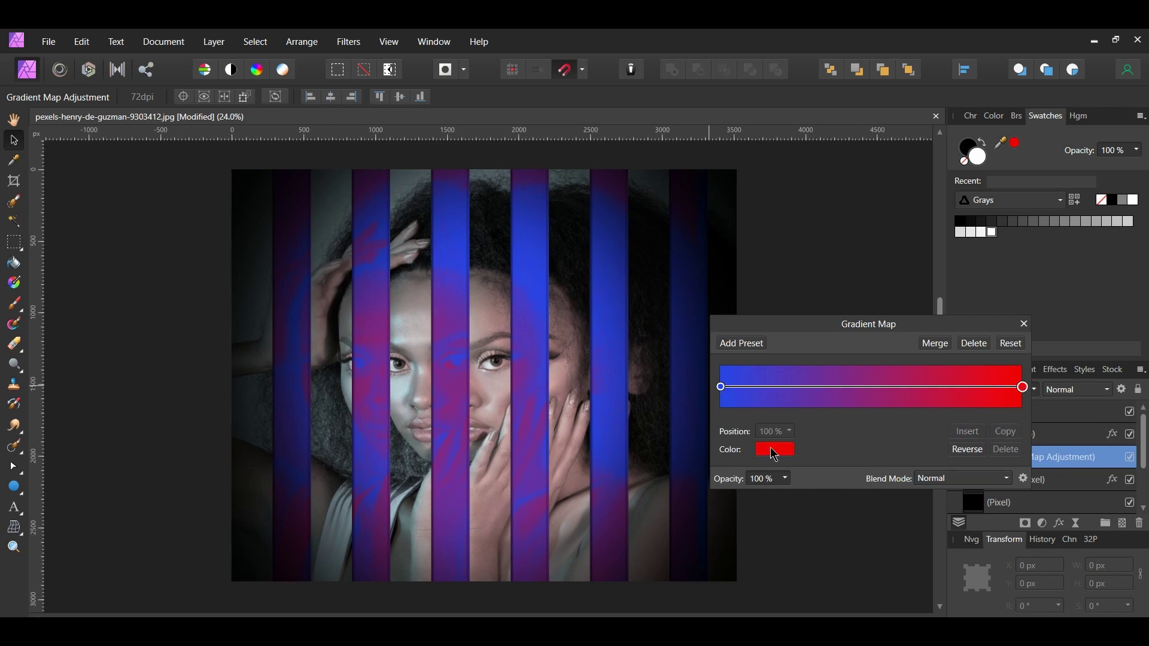
{"action": "left_click", "coordinate": [772, 450]}
{"action": "left_click", "coordinate": [818, 551]}
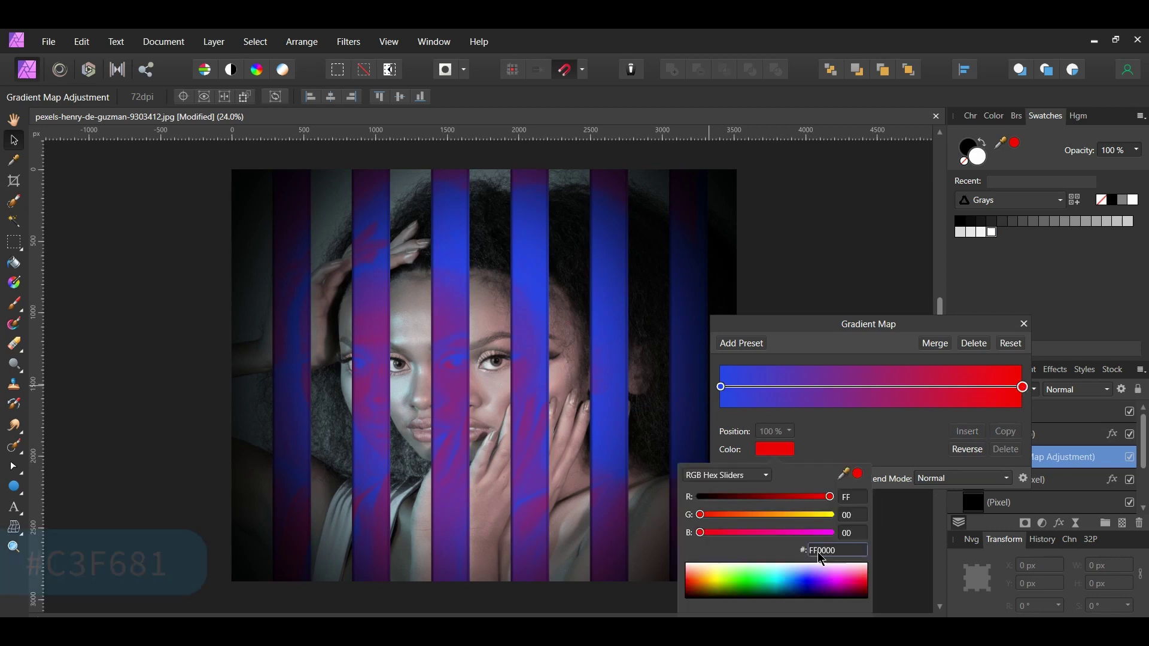
{"action": "type", "text": "C3F681"}
{"action": "key", "text": "Return"}
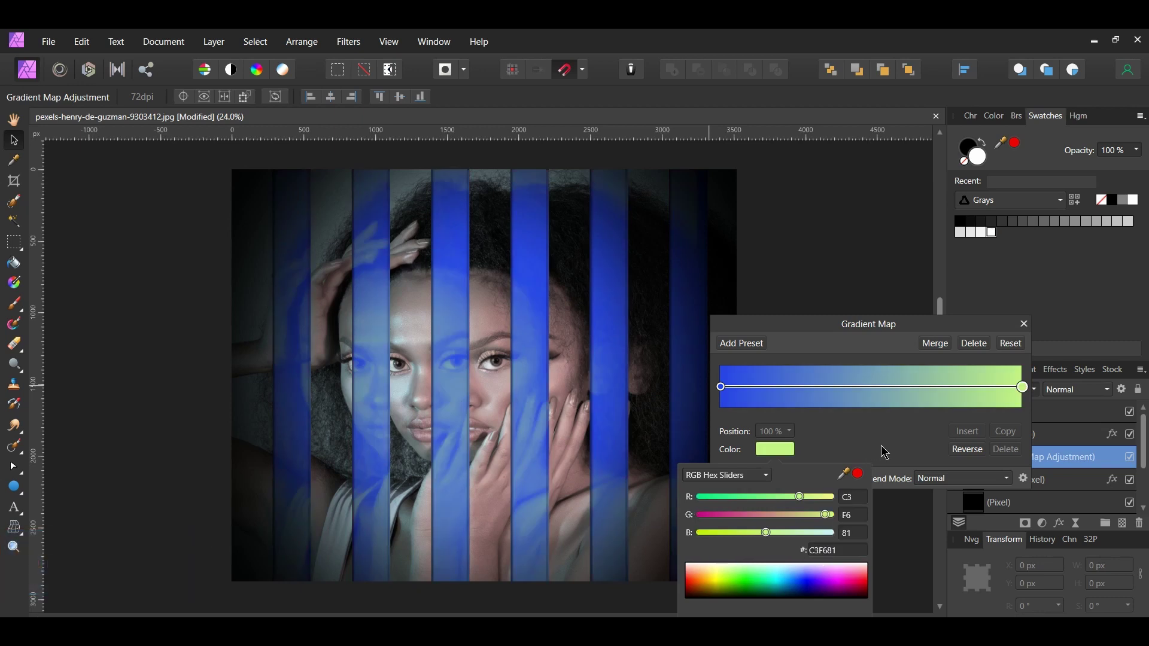
{"action": "left_click", "coordinate": [1024, 326]}
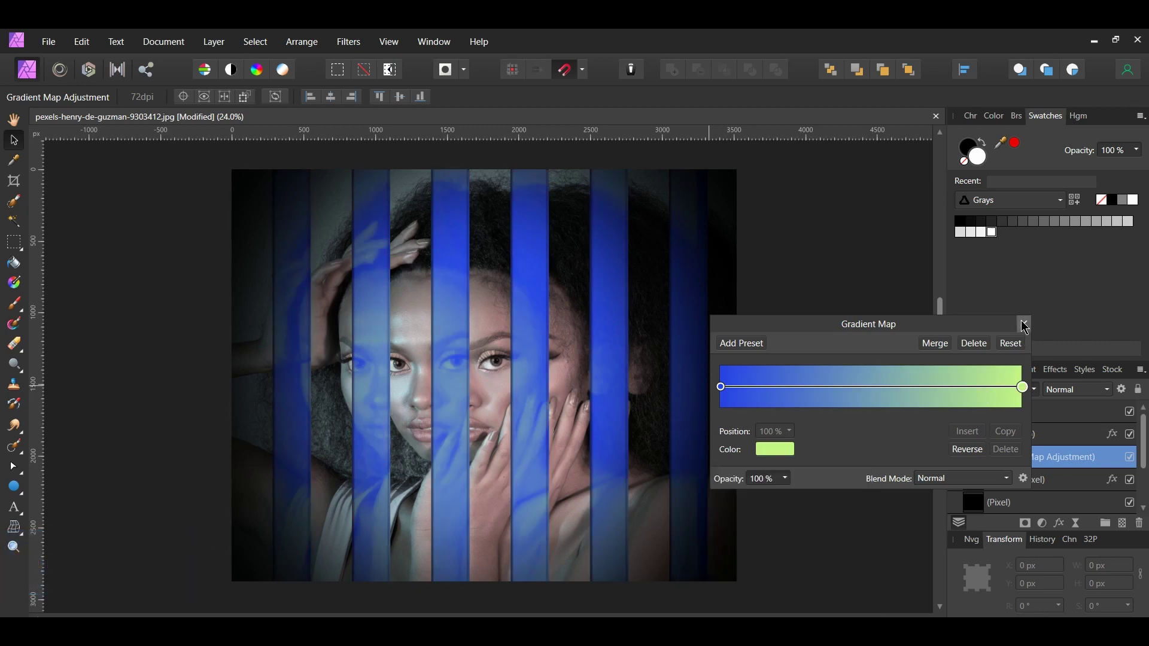
Step: Lower the blue Gradient Map layer's opacity to 85%
{"action": "left_click", "coordinate": [1025, 325]}
{"action": "left_click", "coordinate": [1035, 390]}
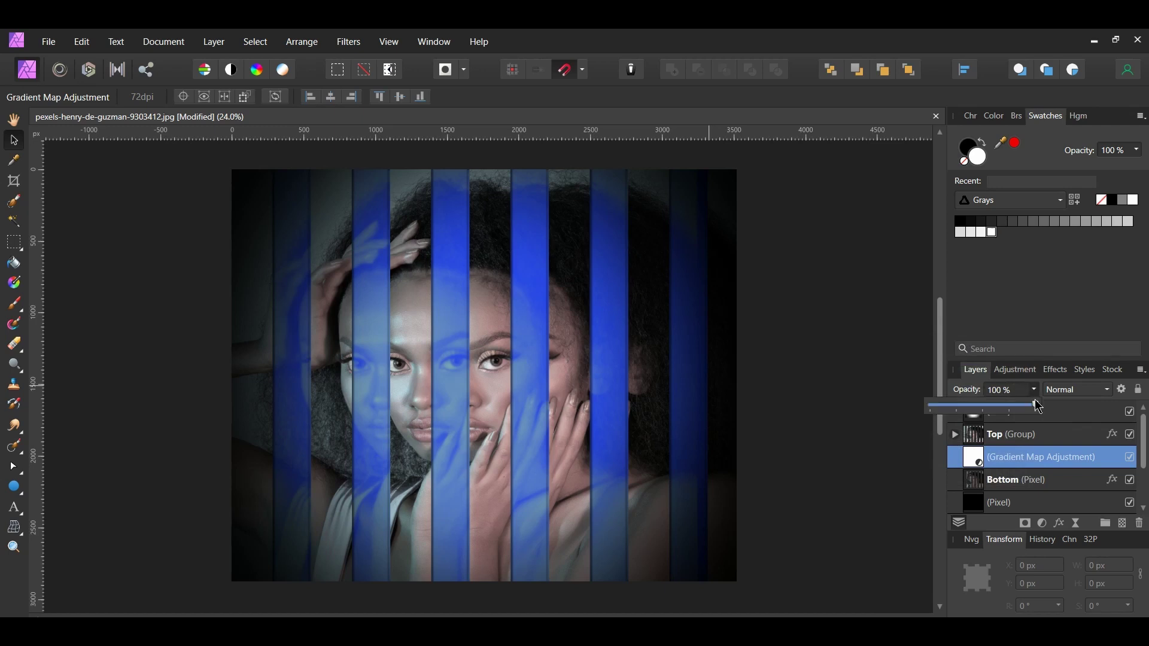
{"action": "left_click_drag", "start_coordinate": [1039, 406], "coordinate": [1026, 412]}
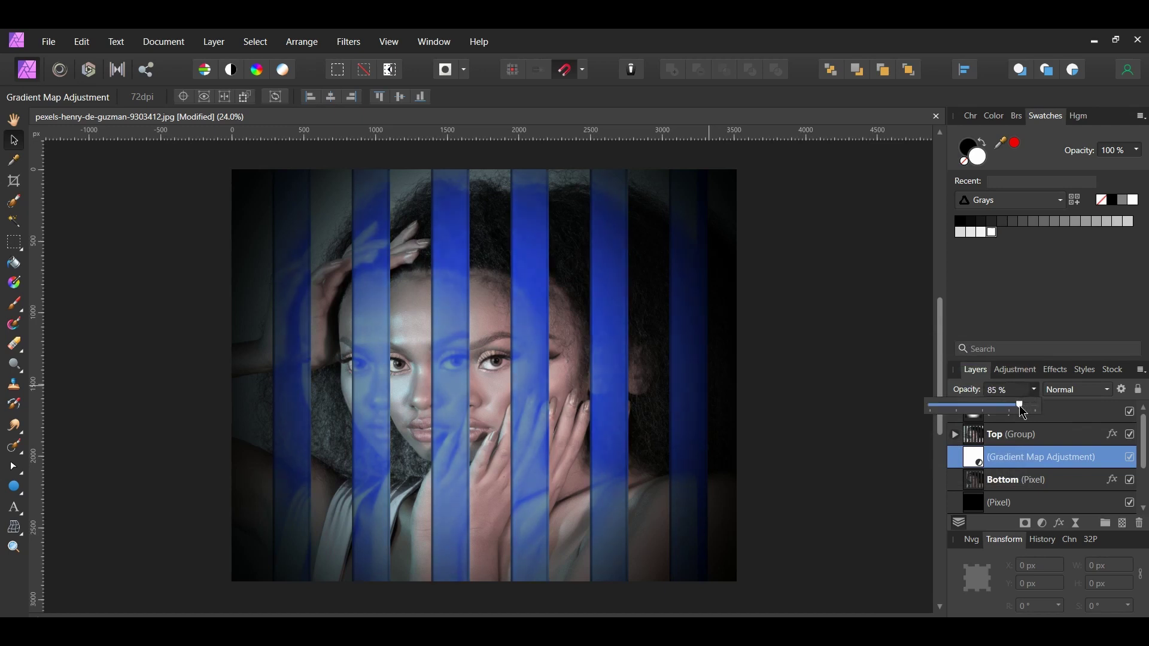
{"action": "key", "text": "Escape"}
Step: Toggle the Gradient Map's visibility off and on to compare, then duplicate it with Ctrl+J
{"action": "left_click", "coordinate": [1130, 458]}
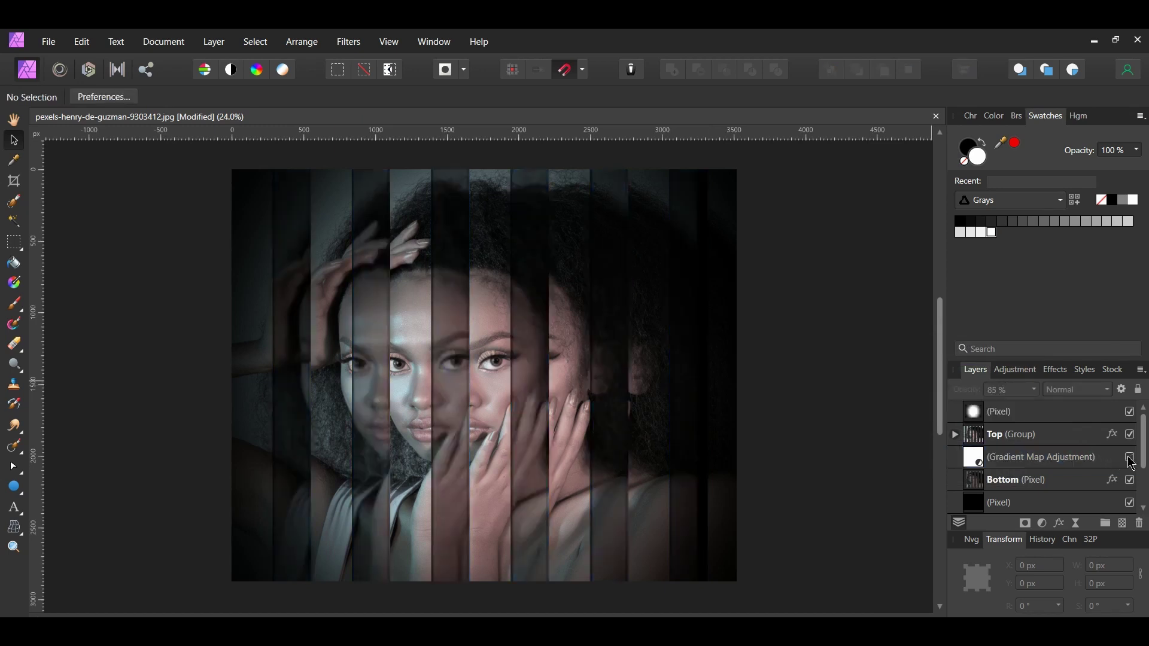
{"action": "left_click", "coordinate": [1130, 459]}
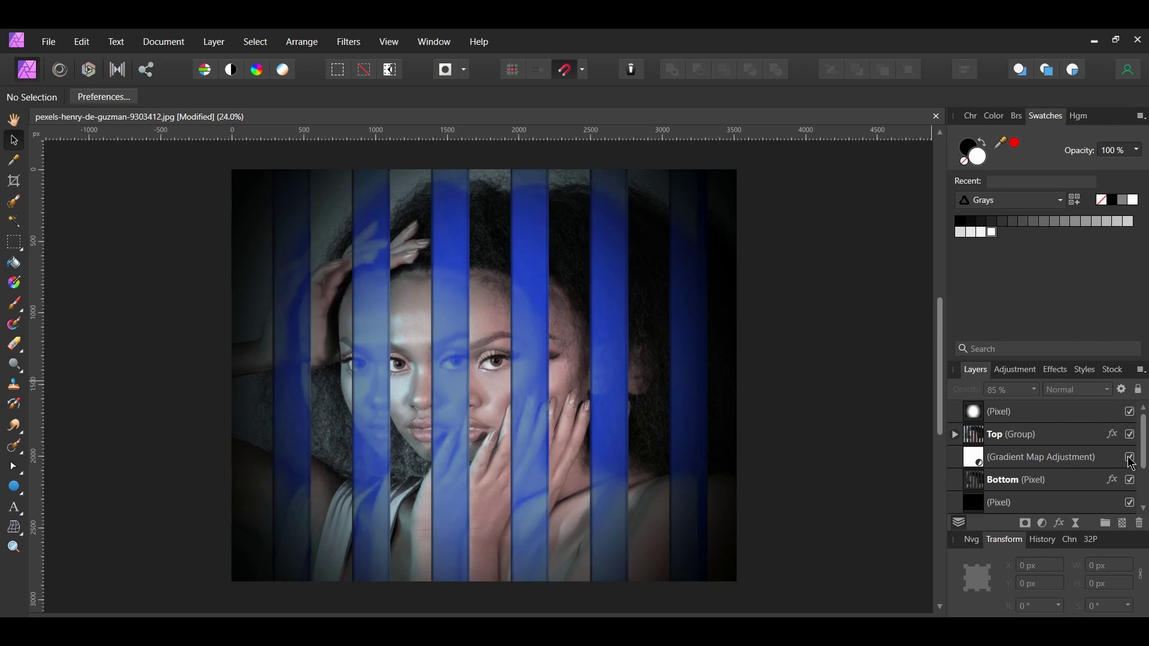
{"action": "left_click", "coordinate": [1088, 462]}
{"action": "key", "text": "ctrl+j"}
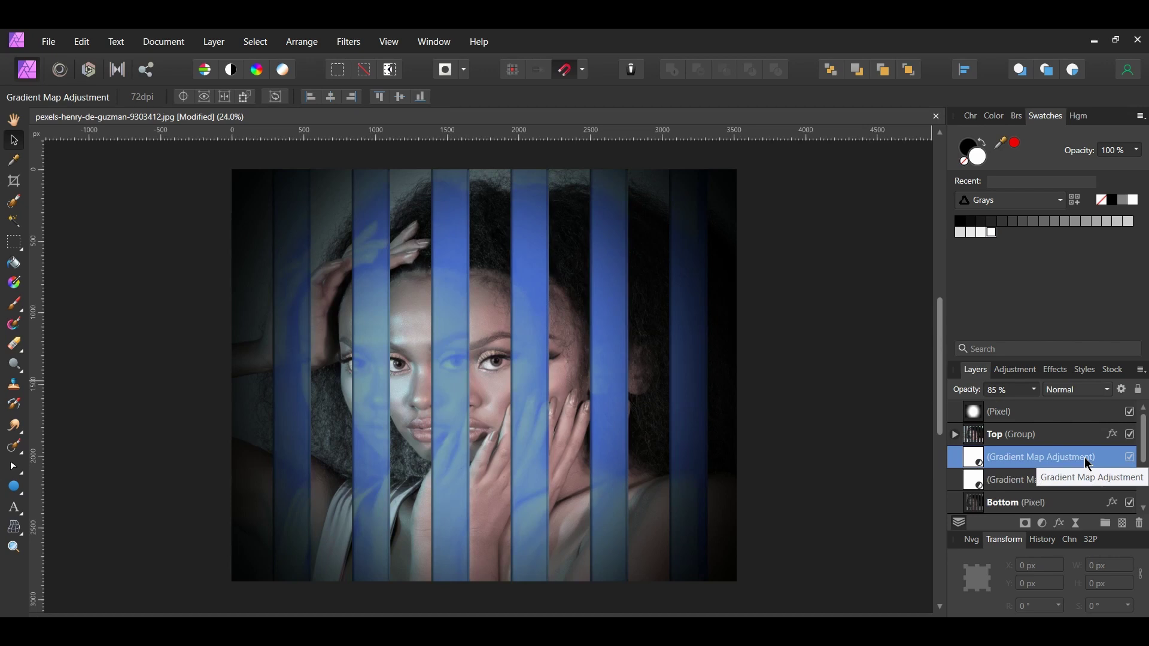
Step: Drag the Gradient Map copy above the Top group so it tints the whole portrait
{"action": "left_click_drag", "start_coordinate": [1088, 463], "coordinate": [949, 429]}
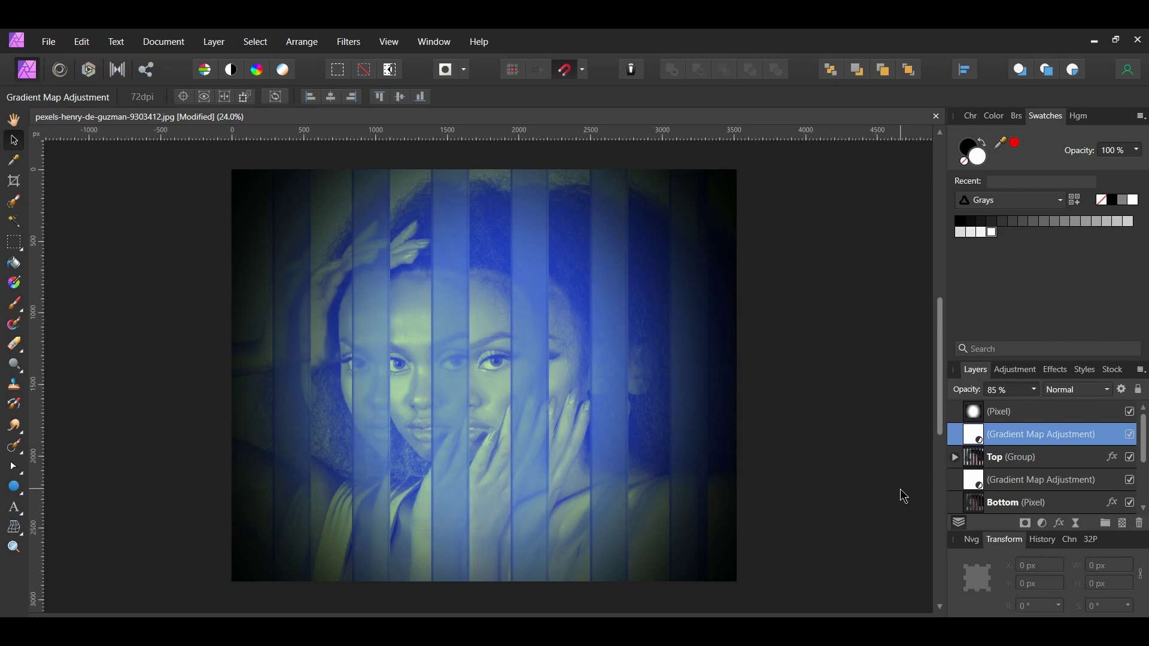
Step: Set the copied Gradient Map's left stop to pink DC779F
{"action": "double_click", "coordinate": [975, 438]}
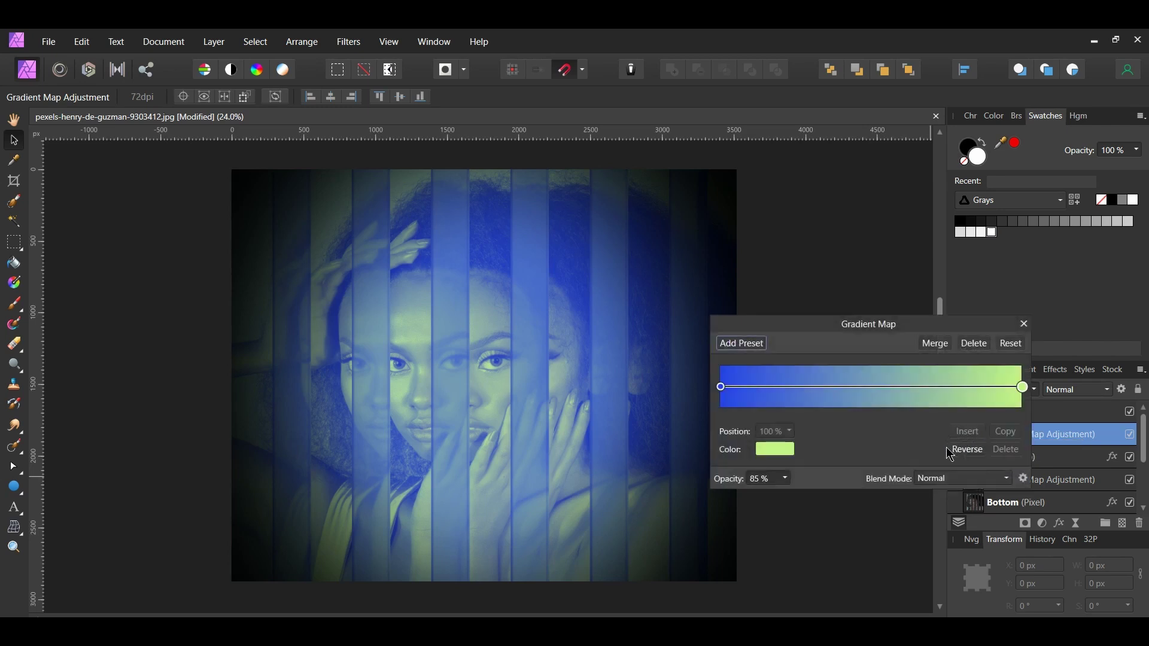
{"action": "left_click", "coordinate": [721, 388]}
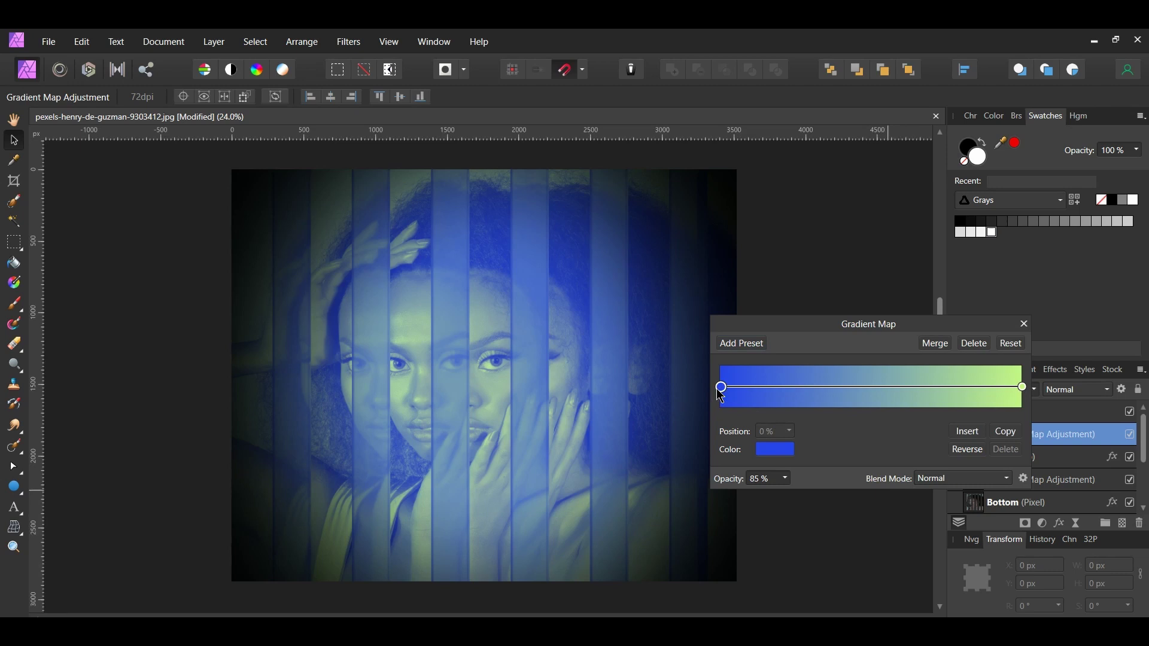
{"action": "left_click", "coordinate": [775, 449]}
{"action": "left_click", "coordinate": [855, 548]}
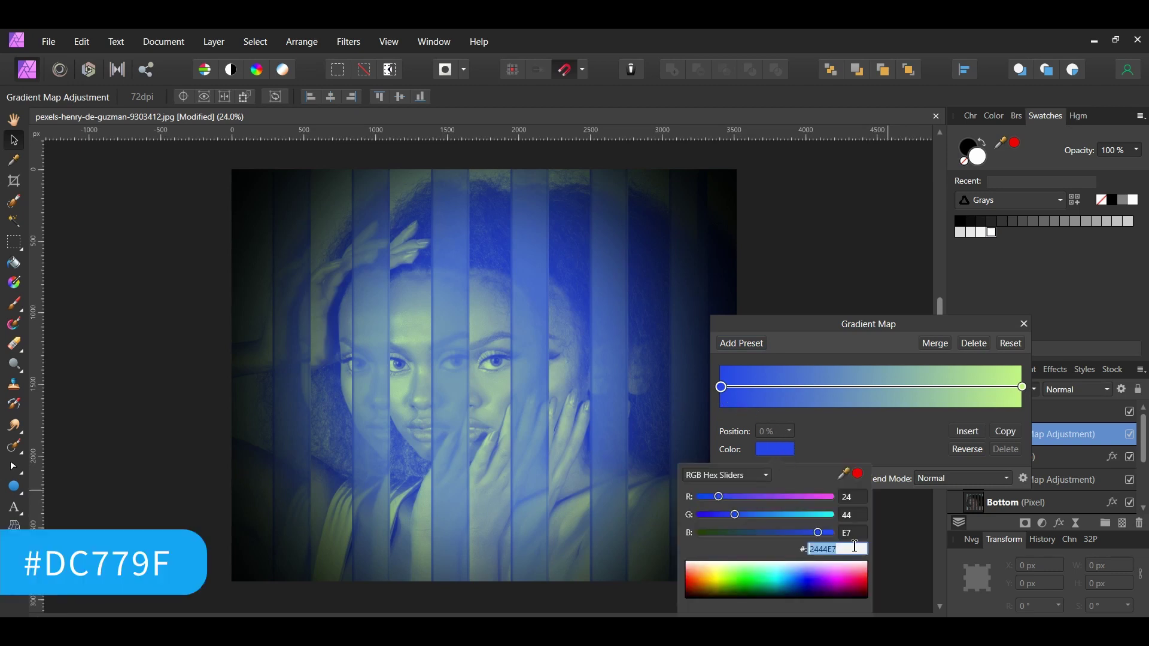
{"action": "type", "text": "dc779f"}
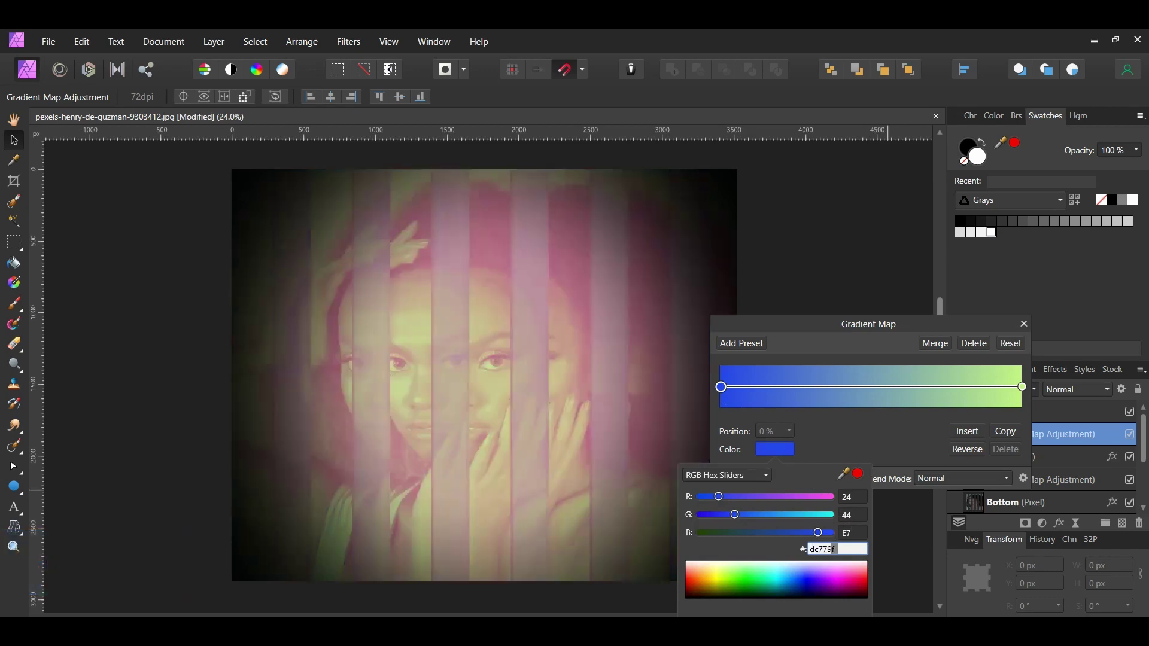
{"action": "key", "text": "Return"}
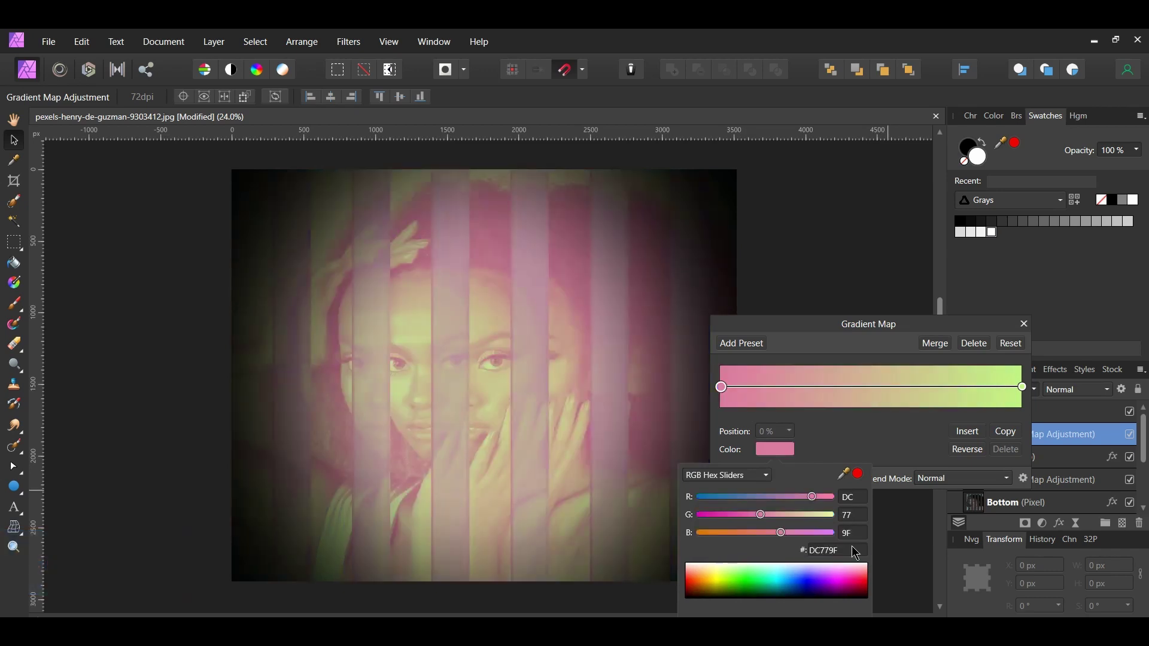
Step: Set the right gradient stop to green 41FD87 and close the Gradient Map dialog
{"action": "left_click", "coordinate": [1023, 387]}
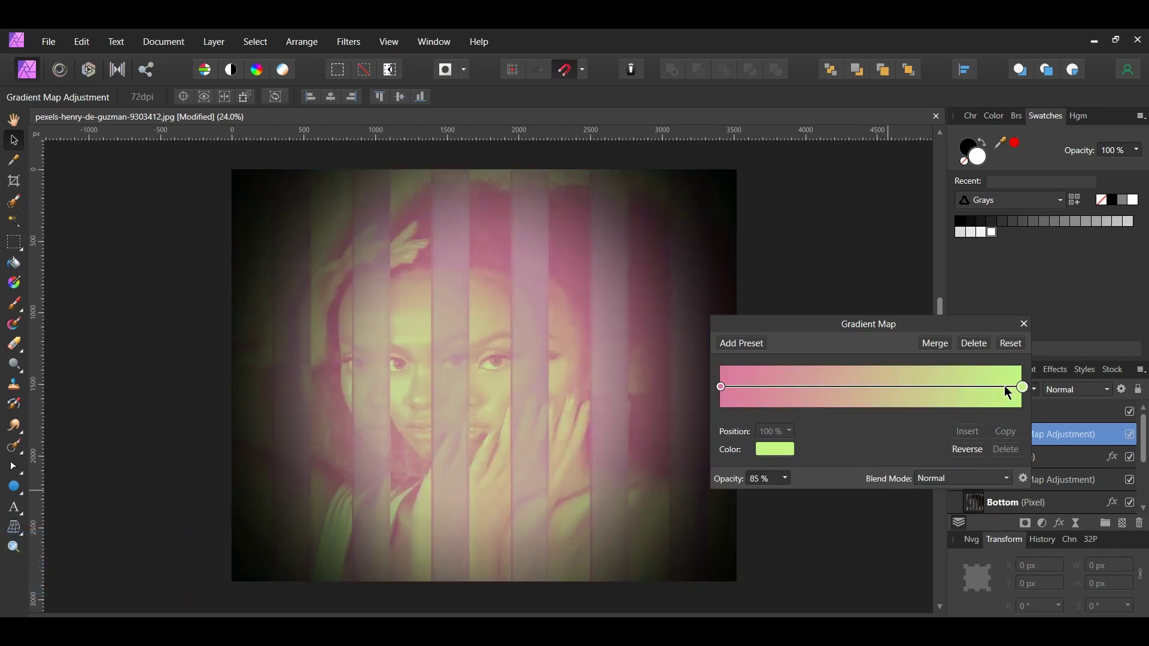
{"action": "left_click", "coordinate": [775, 450]}
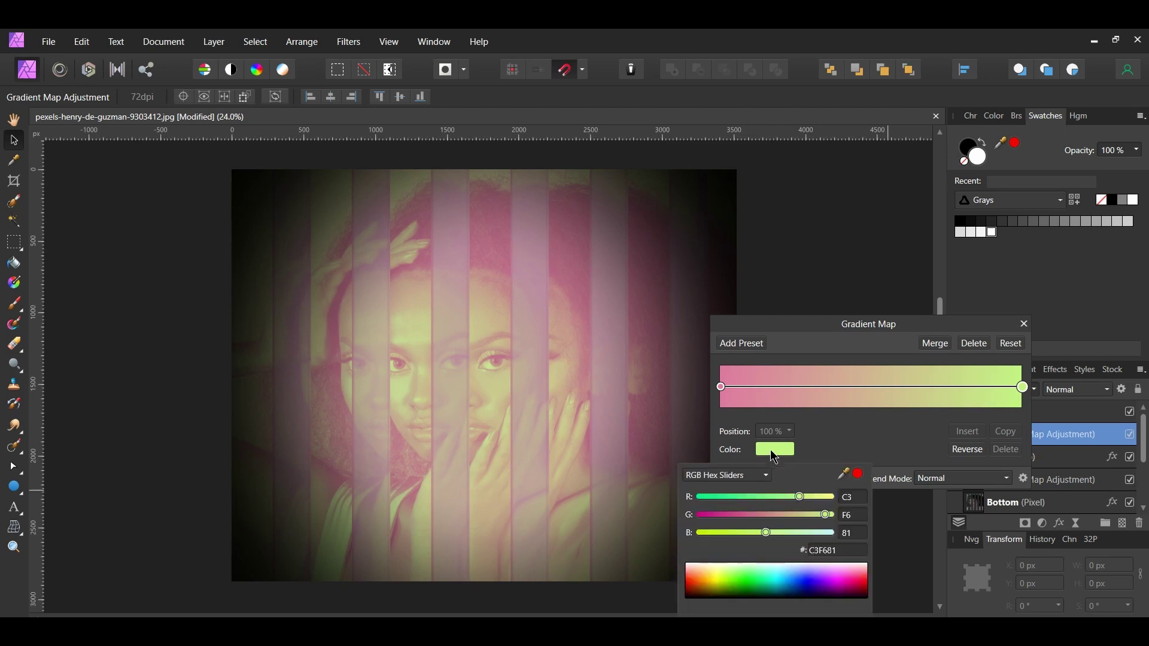
{"action": "left_click", "coordinate": [828, 549]}
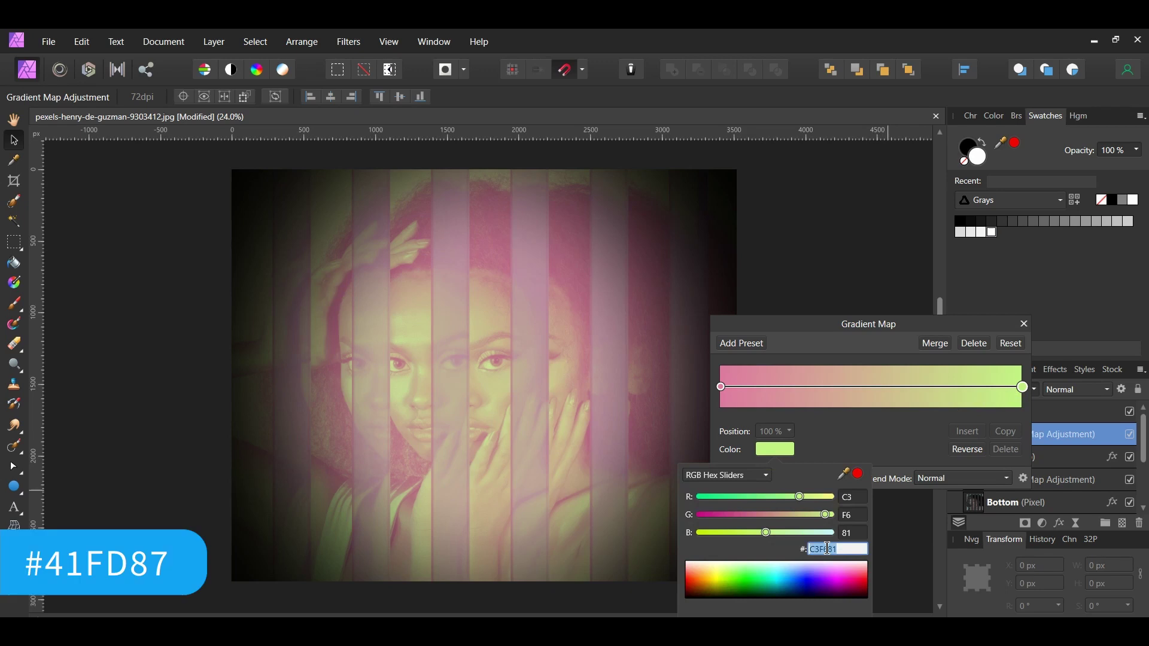
{"action": "type", "text": "41FD87"}
{"action": "key", "text": "Return"}
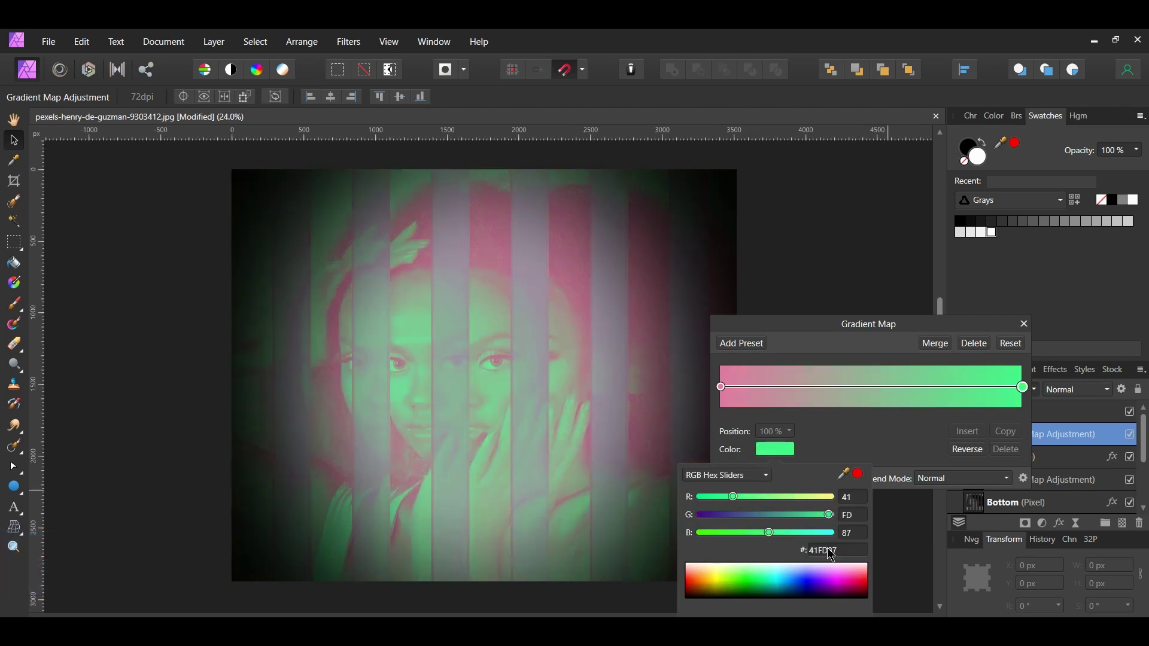
{"action": "left_click", "coordinate": [1025, 334]}
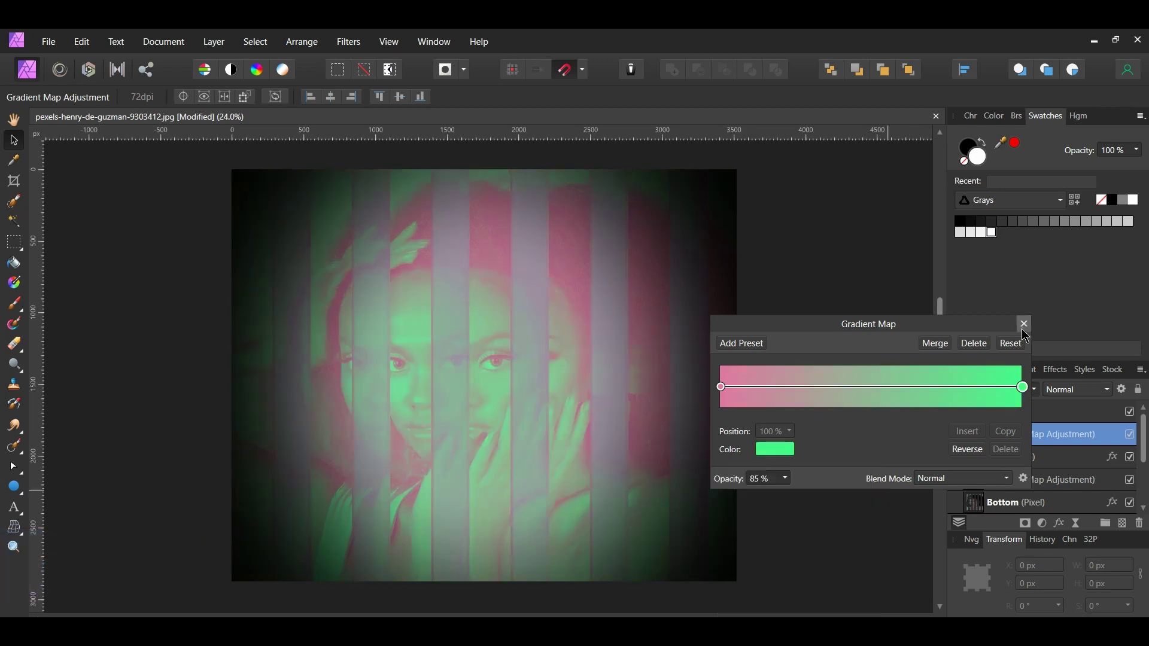
{"action": "left_click", "coordinate": [1024, 325]}
Step: Drop the pink-green Gradient Map to 60% opacity, then toggle both gradient maps off and on to compare
{"action": "left_click", "coordinate": [1038, 395]}
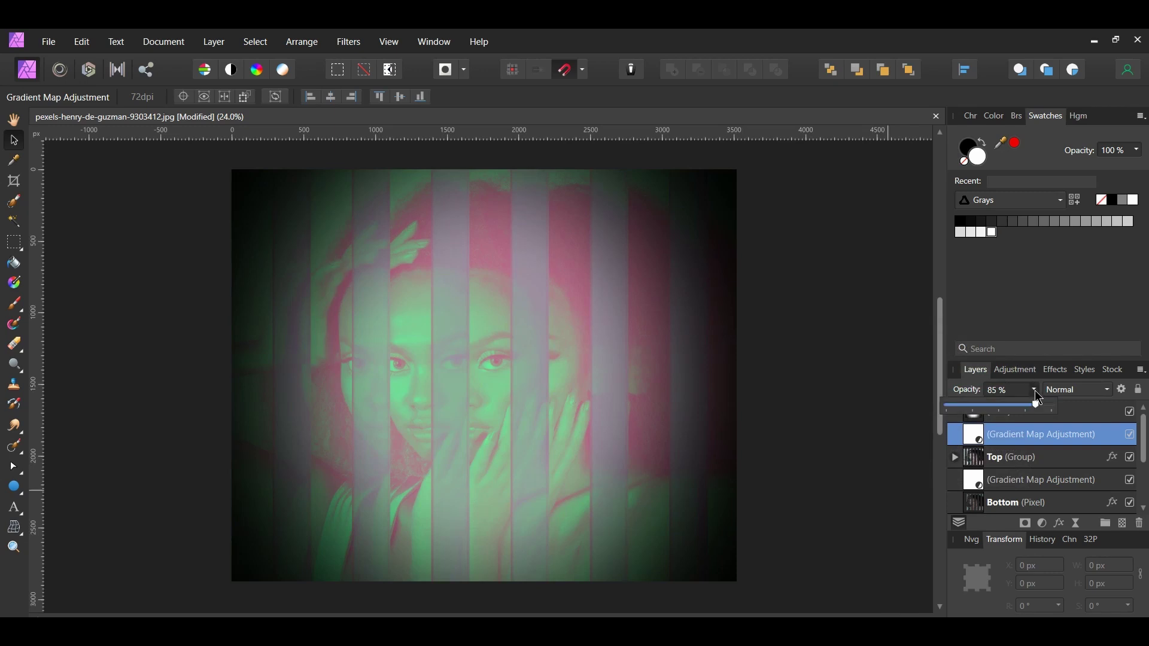
{"action": "left_click_drag", "start_coordinate": [1041, 408], "coordinate": [1010, 406]}
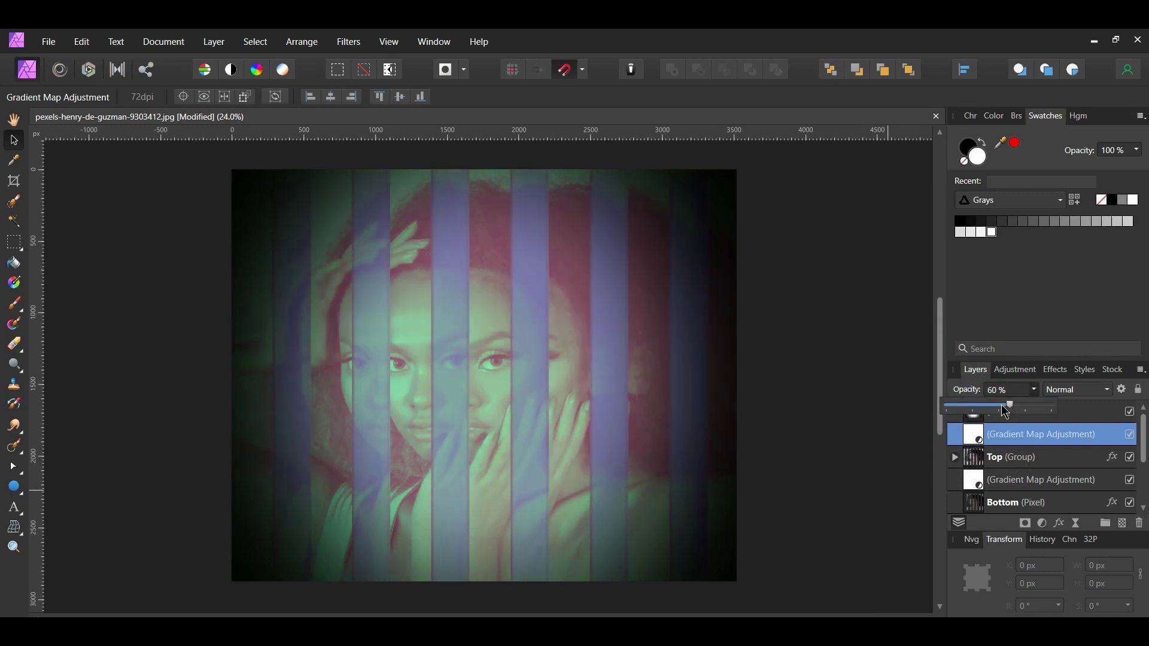
{"action": "left_click", "coordinate": [889, 382]}
{"action": "left_click", "coordinate": [1131, 435]}
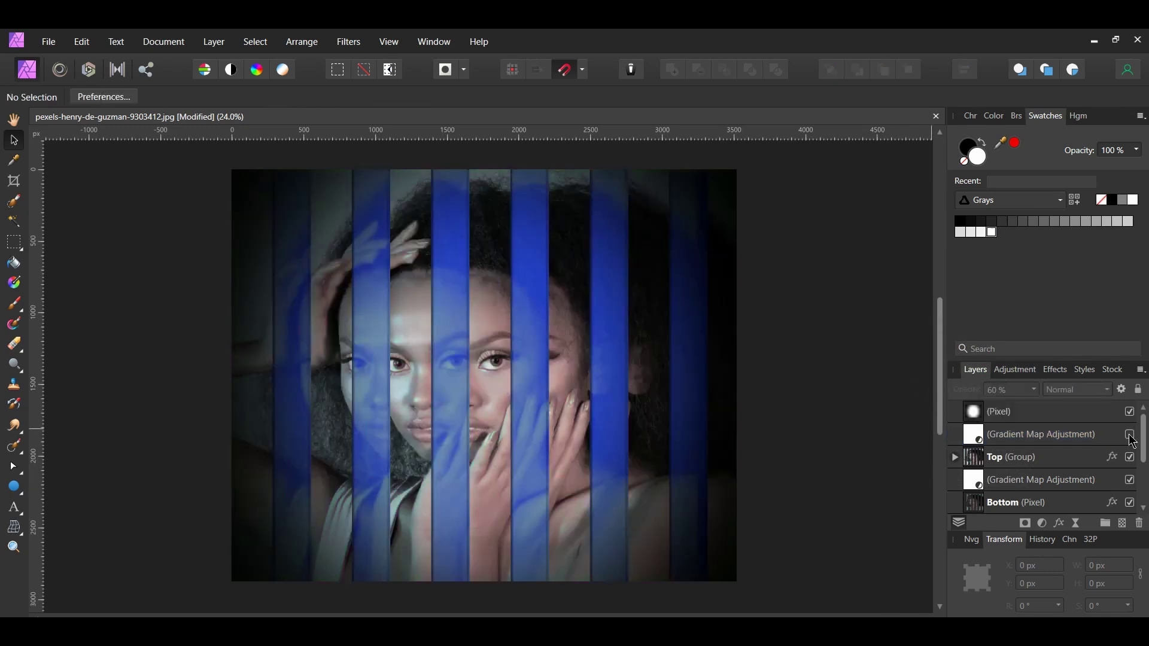
{"action": "left_click", "coordinate": [1130, 436]}
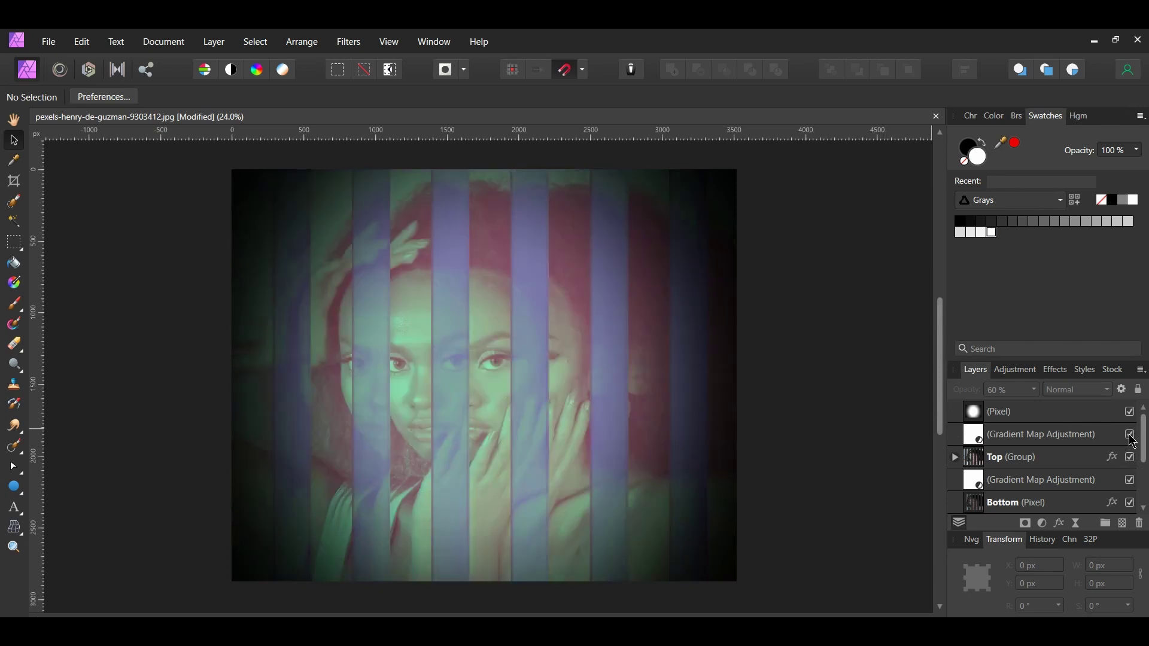
{"action": "left_click", "coordinate": [1130, 435]}
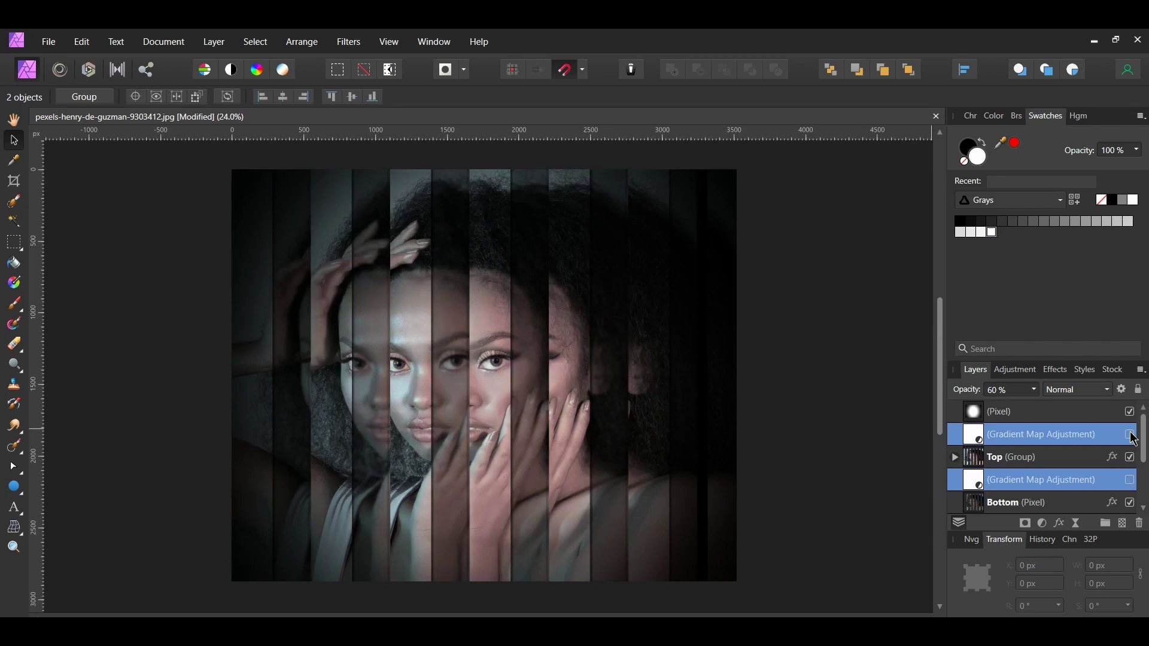
{"action": "left_click", "coordinate": [1130, 436]}
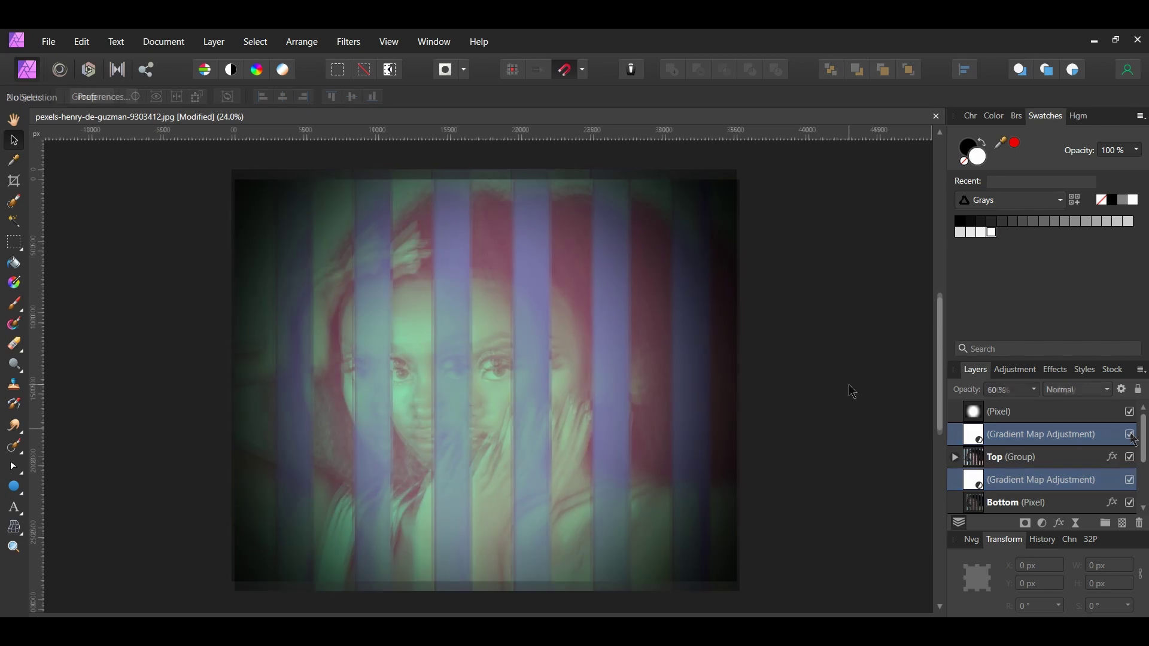
{"action": "left_click", "coordinate": [849, 390]}
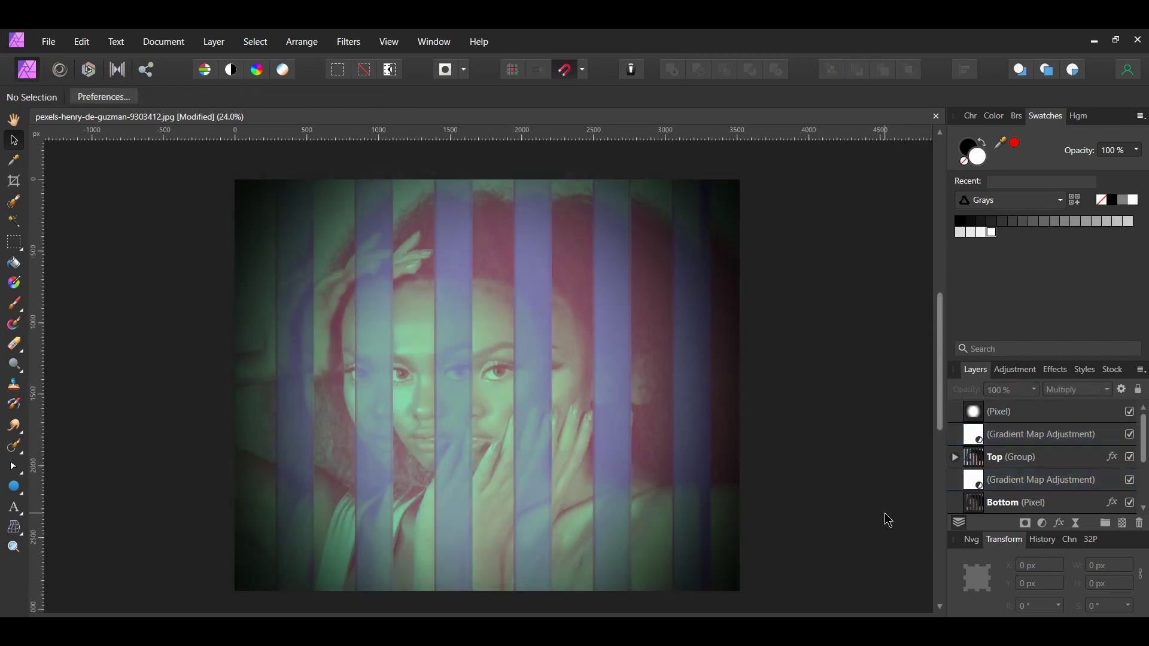